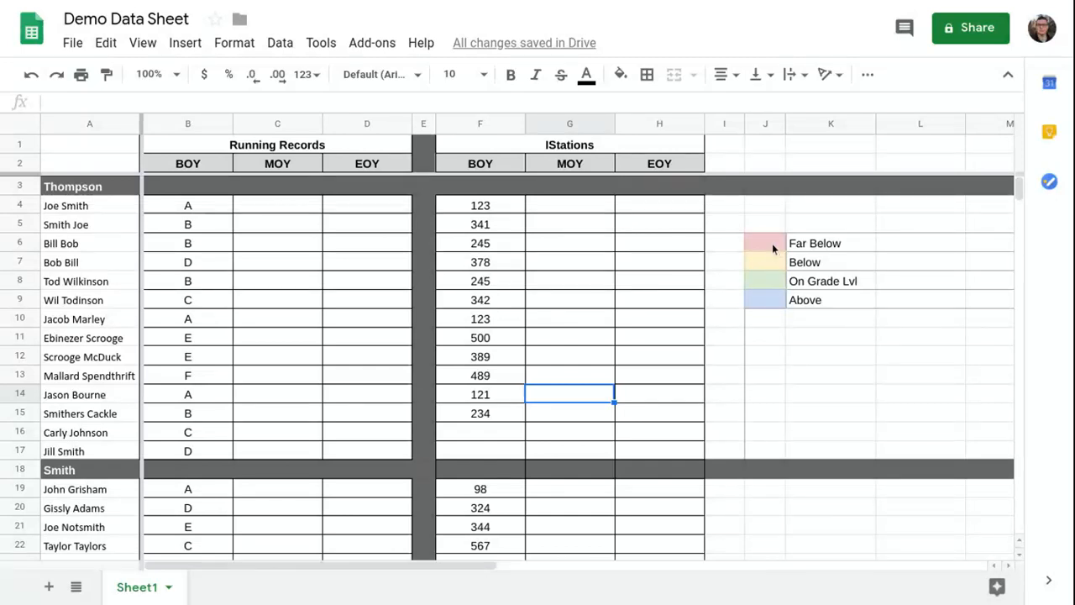
# Examine the colour legend cells for Far Below, Below, On Grade Lvl and Above.
pyautogui.moveTo(772, 243); pyautogui.dragTo(817, 300)
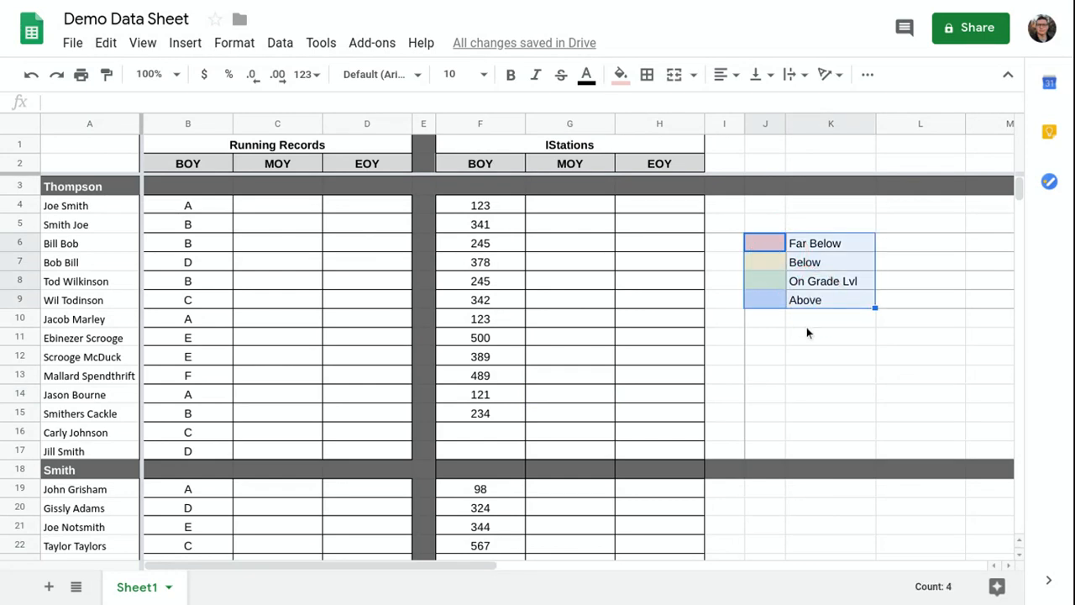
pyautogui.click(807, 338)
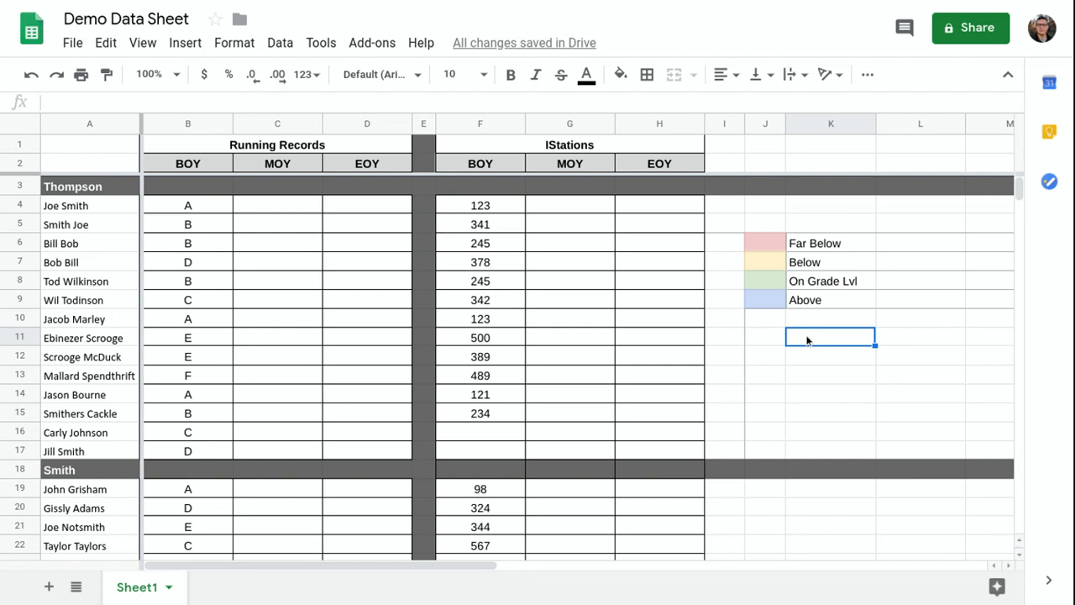
pyautogui.click(798, 251)
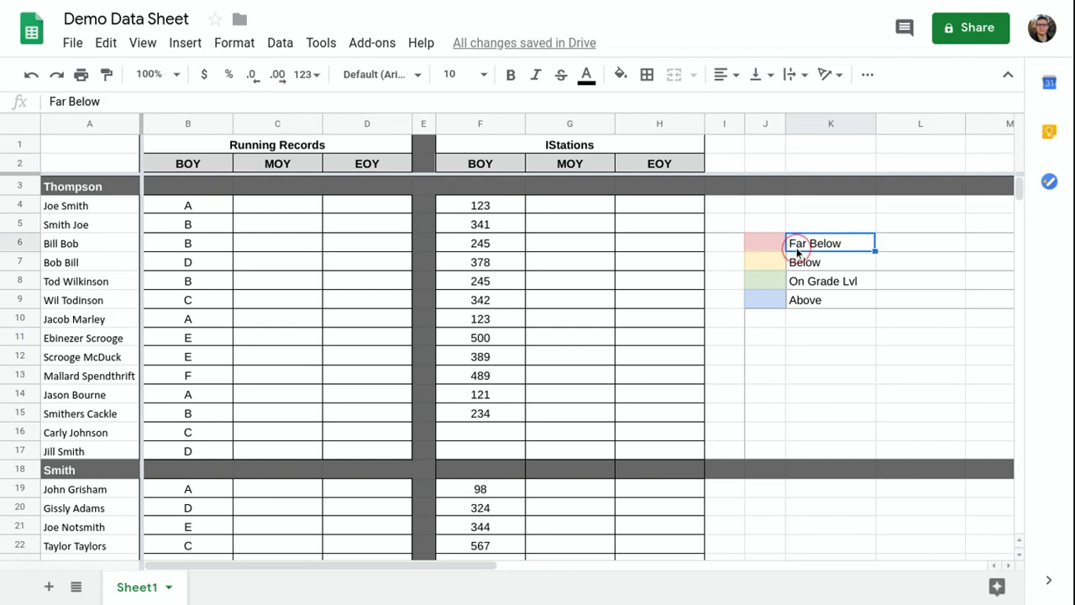
pyautogui.press('Down')
pyautogui.press('Down')
pyautogui.press('Down')
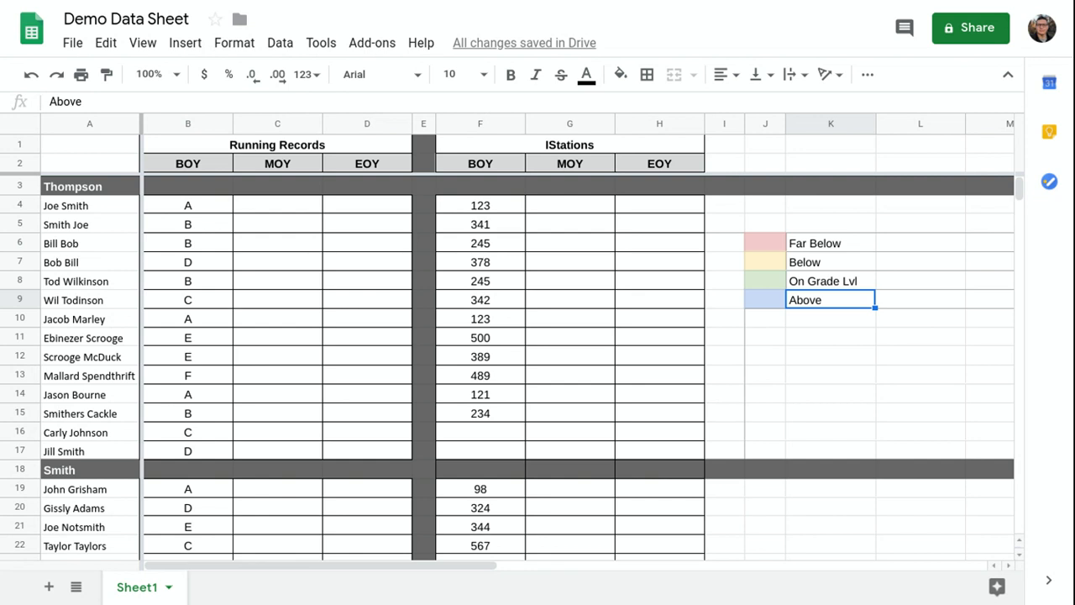
pyautogui.press('Left')
pyautogui.press('Up')
pyautogui.press('Up')
pyautogui.press('Up')
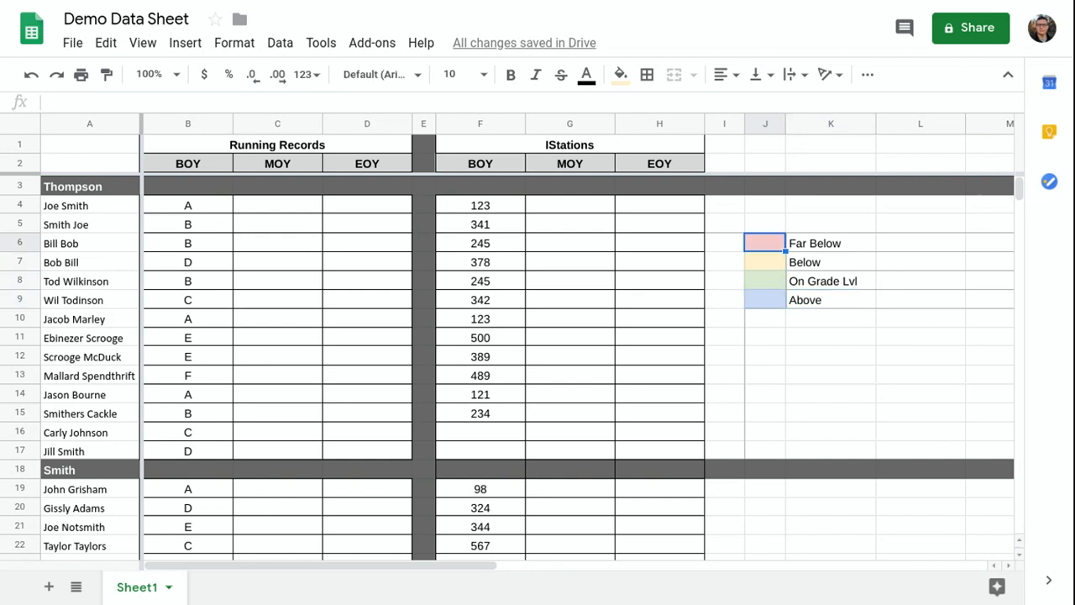
pyautogui.press('Down')
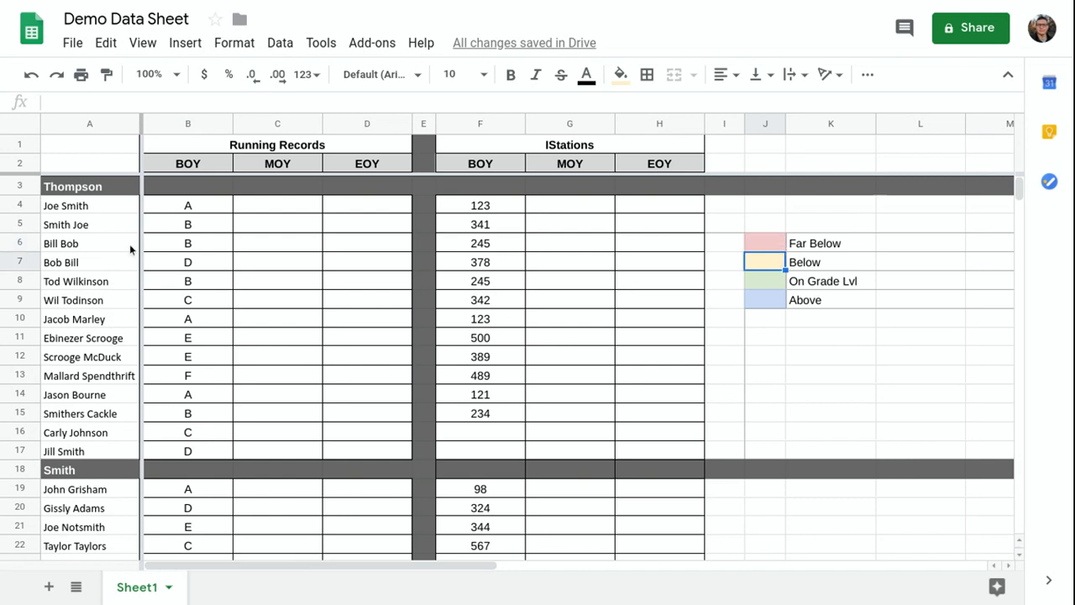
# Try a dark red fill on the first Running Records BOY score in B4 and reset it.
pyautogui.click(205, 205)
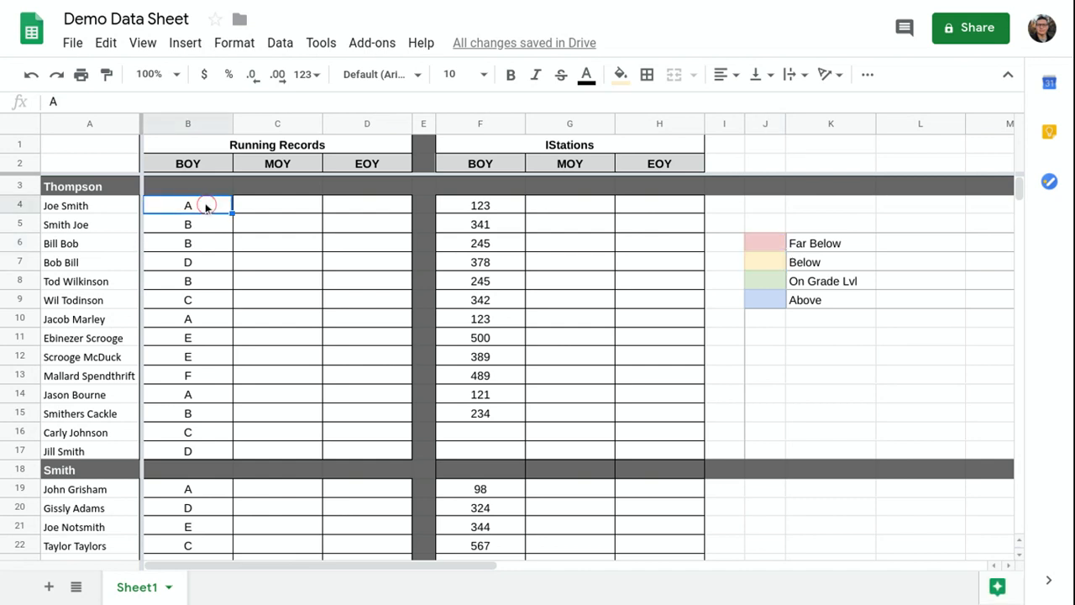
pyautogui.click(622, 74)
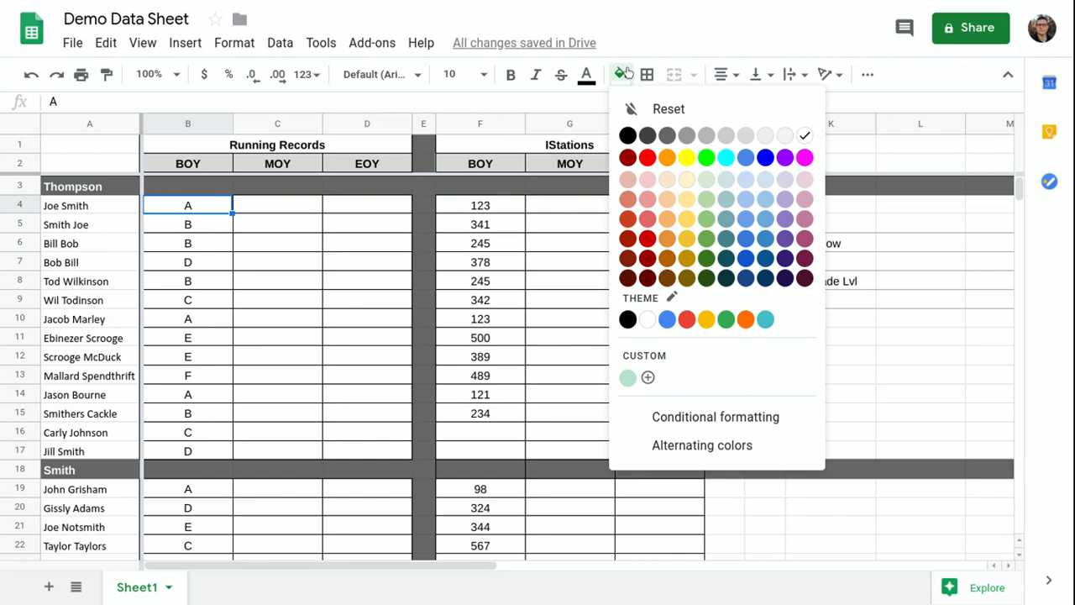
pyautogui.click(647, 260)
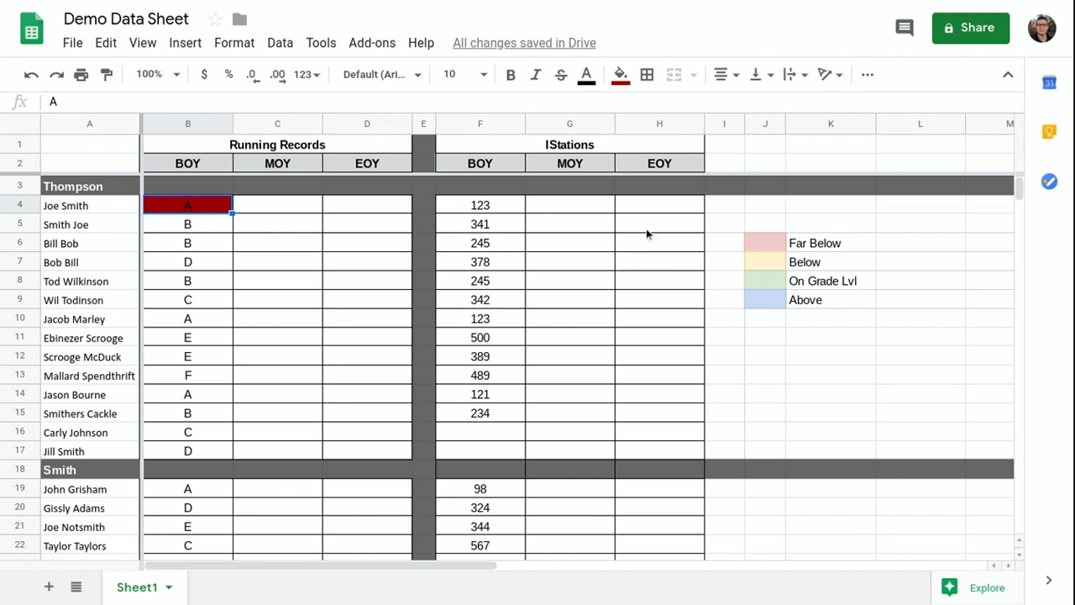
pyautogui.click(620, 75)
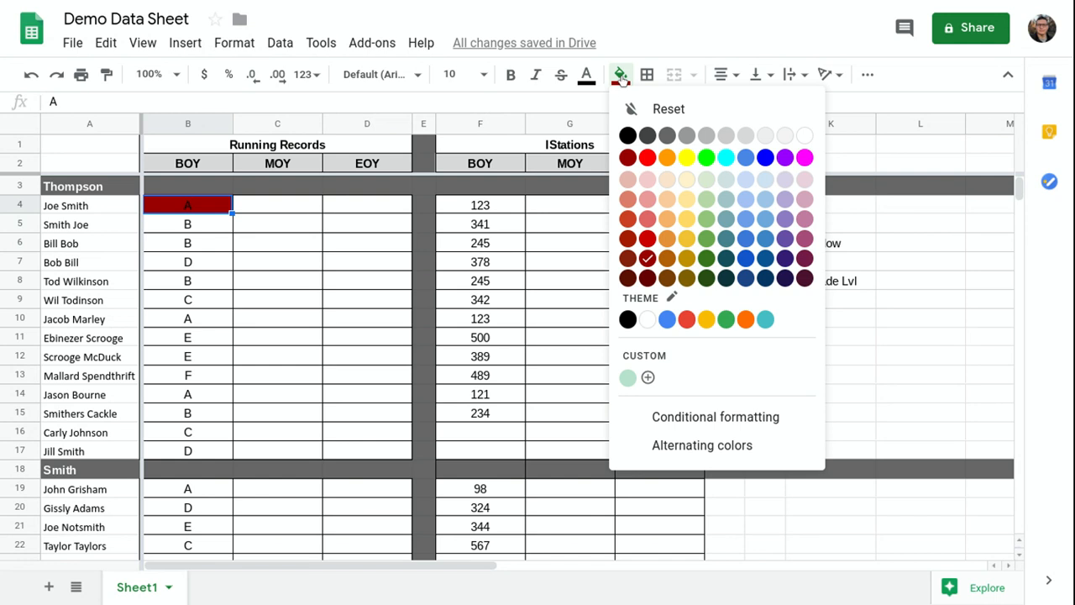
pyautogui.click(636, 108)
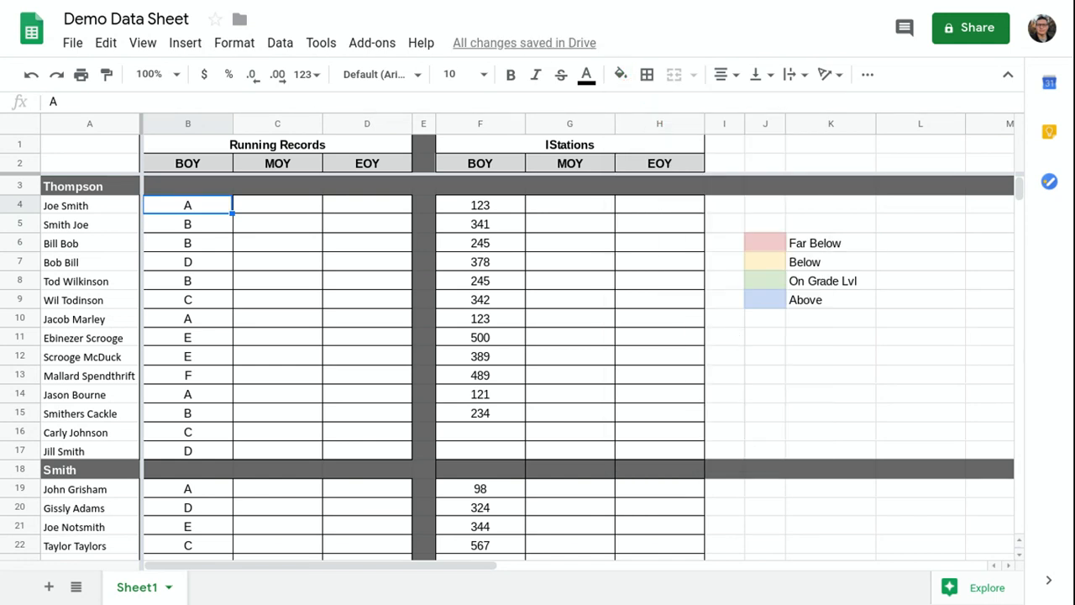
# Examine the Running Records and IStations headings and the BOY scores listed beneath them.
pyautogui.scroll(-5, 182, 393)
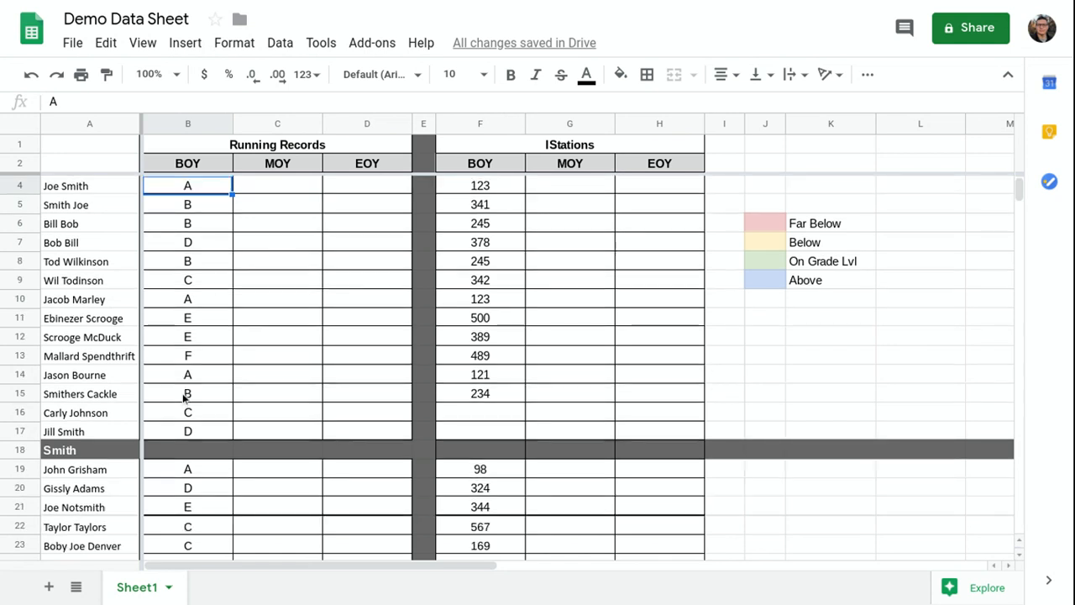
pyautogui.scroll(5, 182, 393)
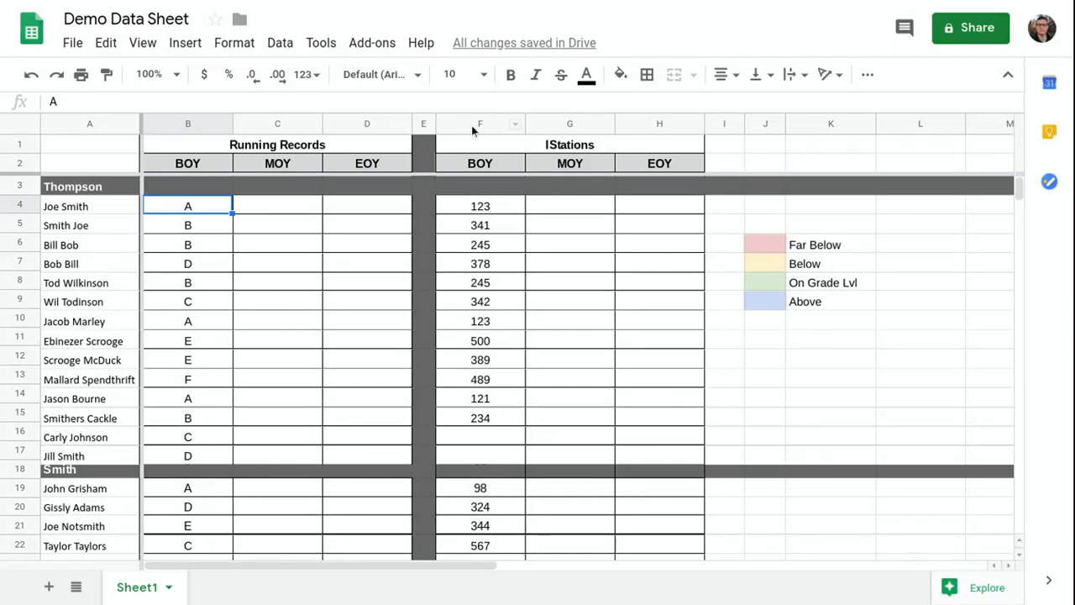
pyautogui.click(284, 148)
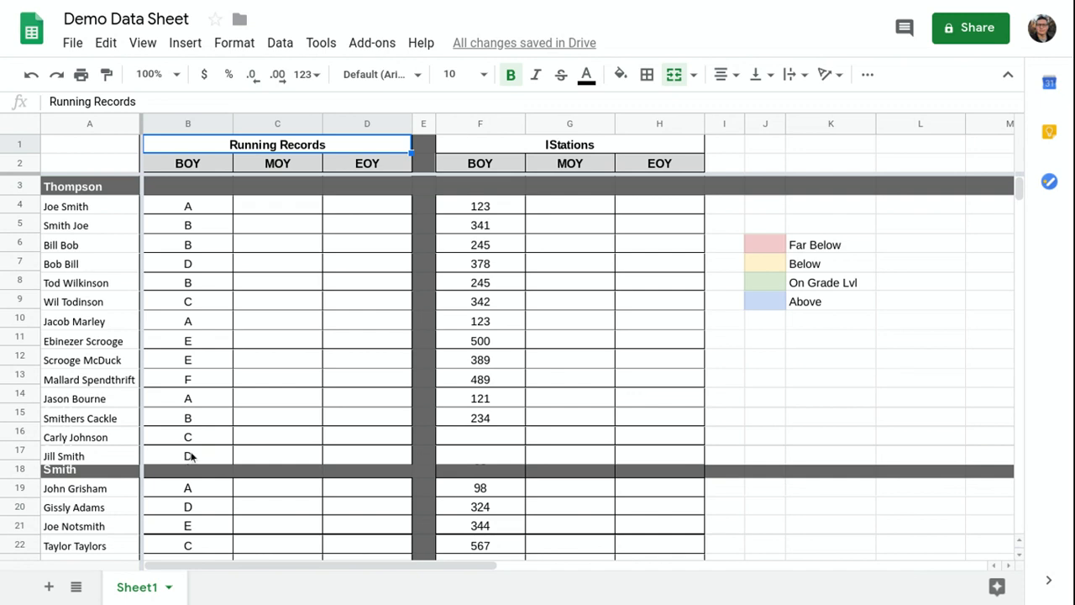
pyautogui.click(675, 141)
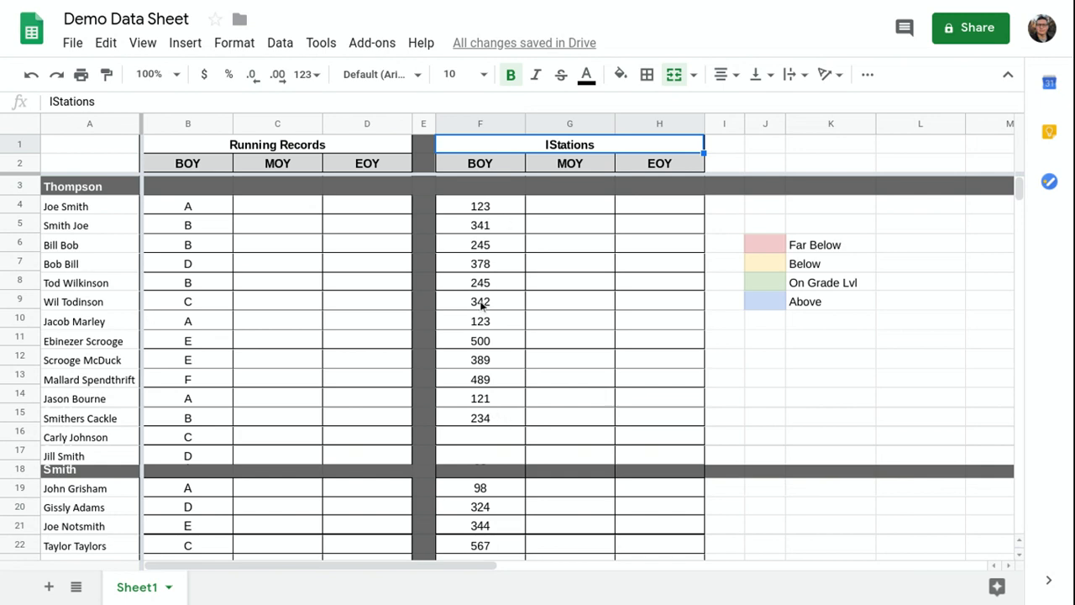
pyautogui.click(273, 284)
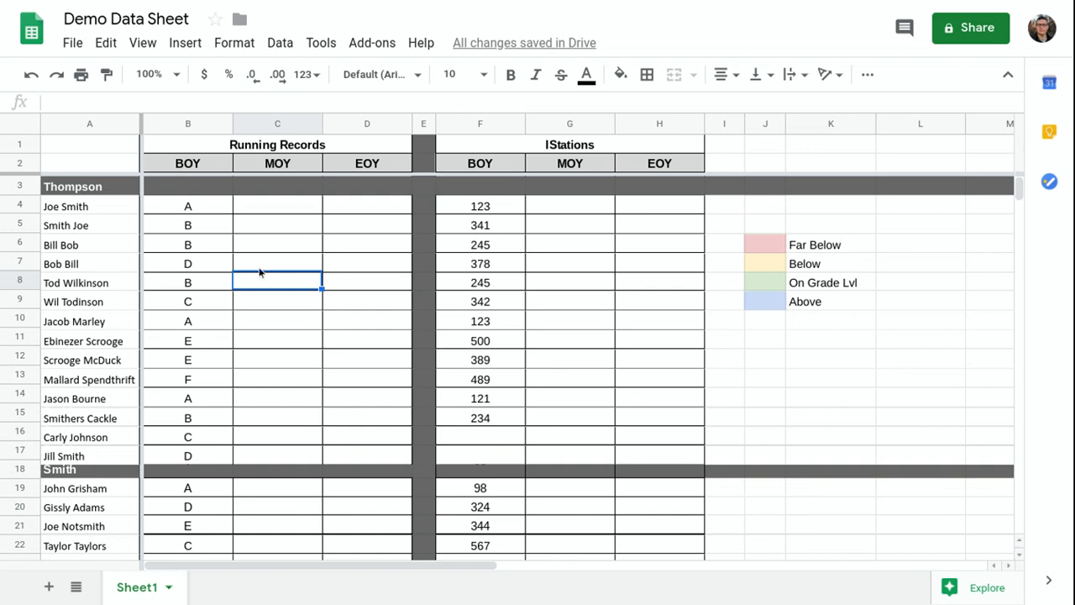
pyautogui.click(182, 348)
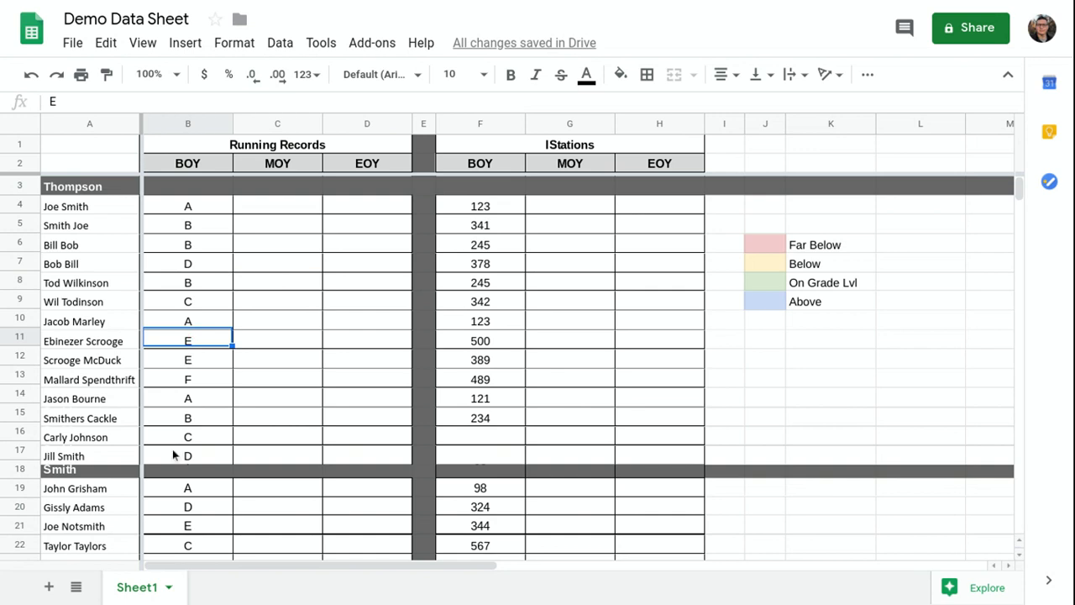
pyautogui.click(178, 452)
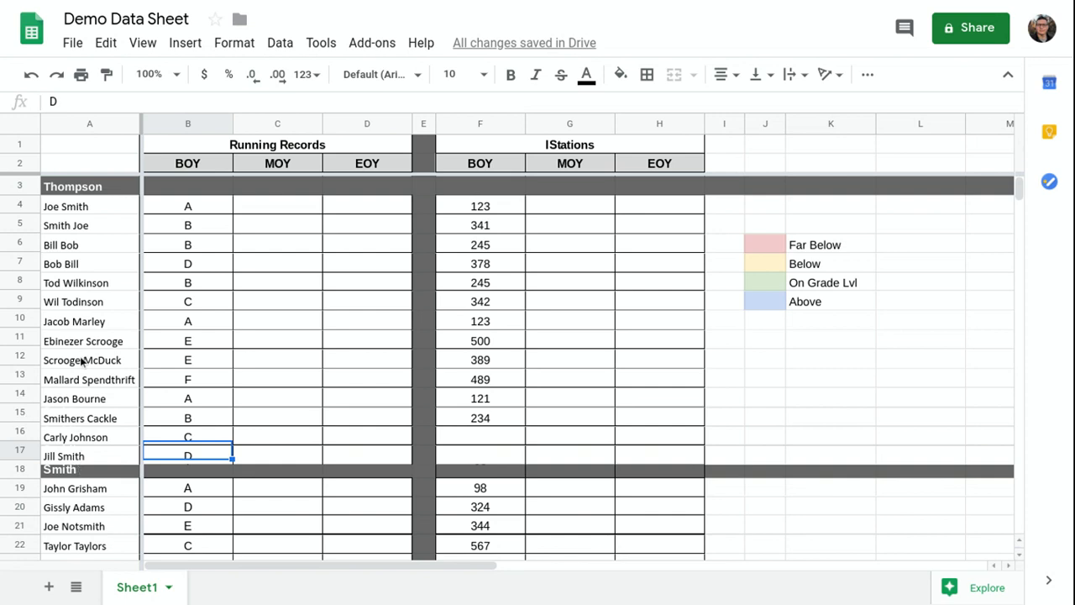
# Insert three blank rows below row 17, at the end of the Thompson class list.
pyautogui.click(20, 432)
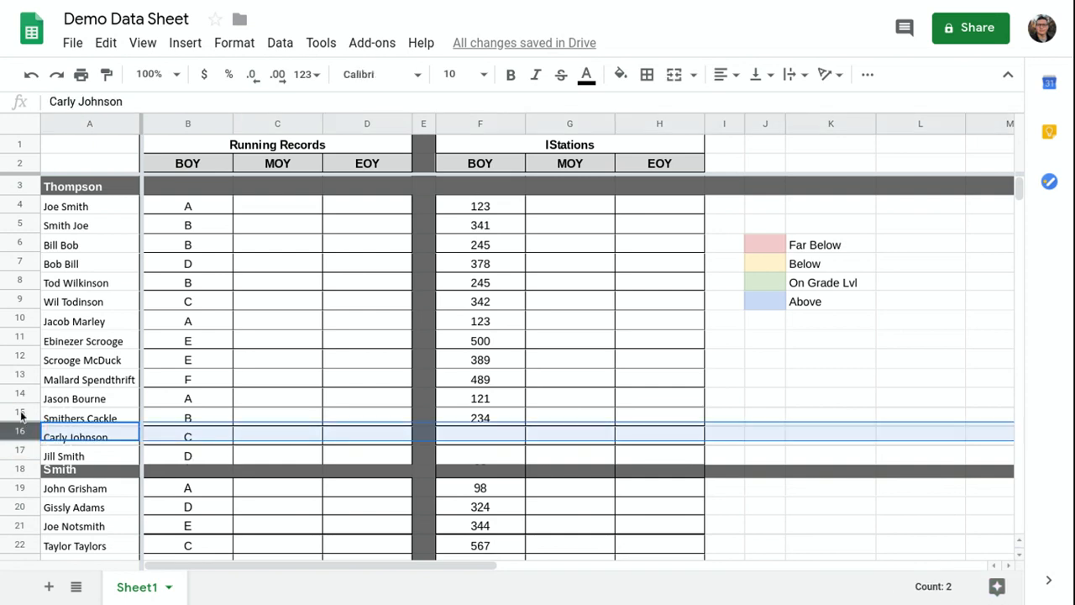
pyautogui.click(22, 414)
pyautogui.moveTo(20, 421); pyautogui.dragTo(20, 454)
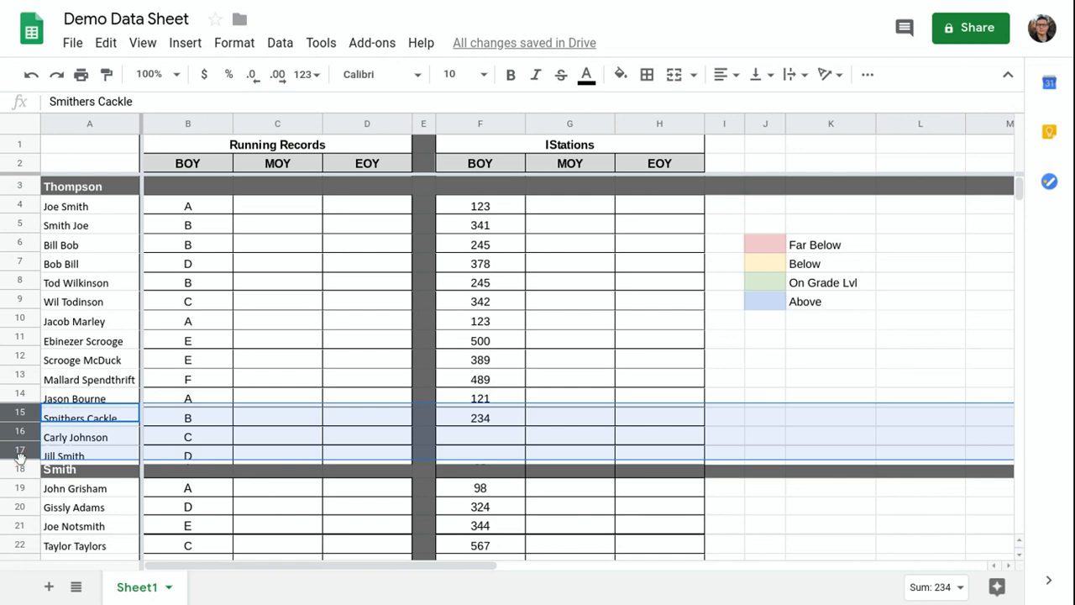
pyautogui.rightClick(20, 454)
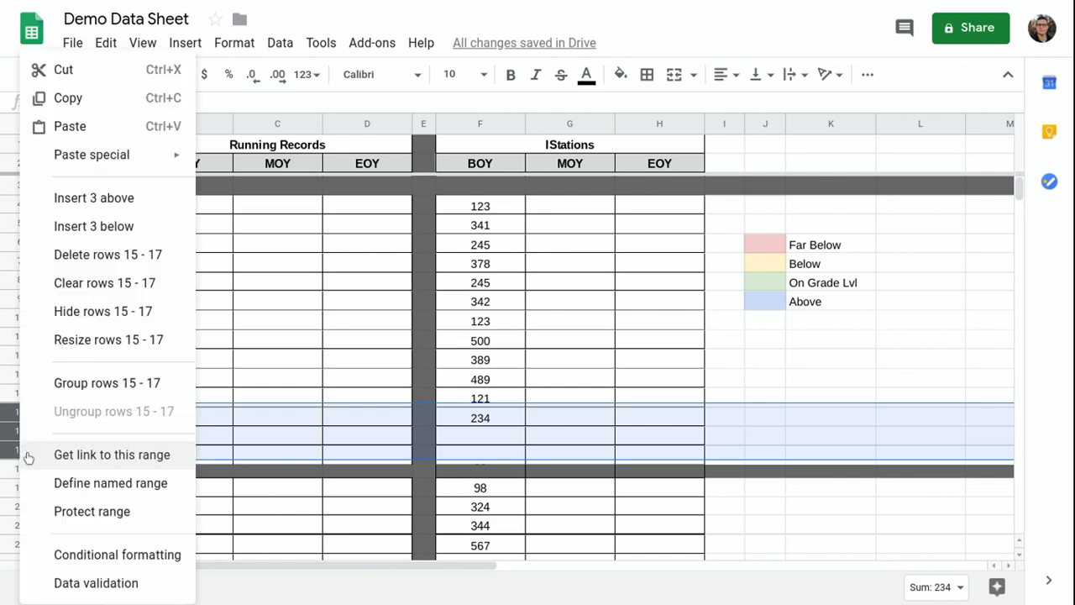
pyautogui.click(94, 226)
pyautogui.click(269, 474)
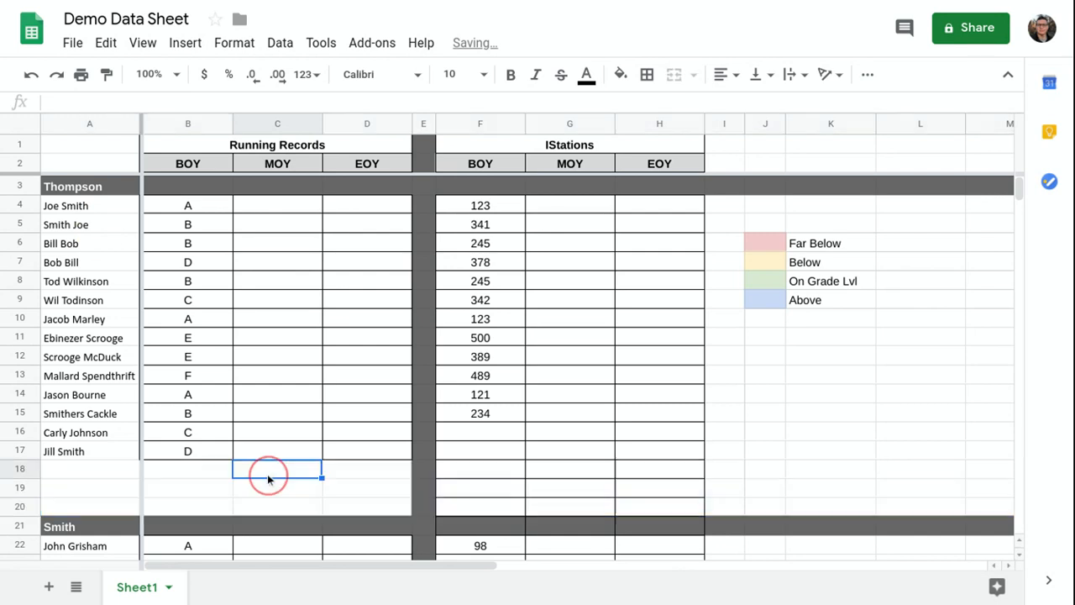
# Apply all borders and a light gray 1 fill to the blank cells A18:D20.
pyautogui.moveTo(59, 468); pyautogui.dragTo(353, 503)
pyautogui.click(647, 75)
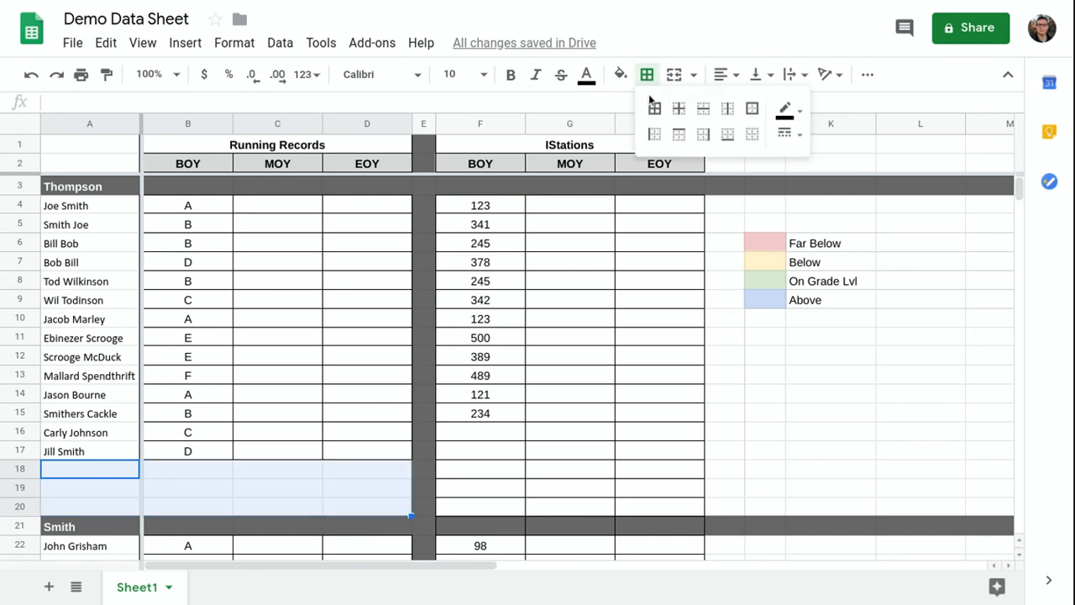
pyautogui.click(655, 109)
pyautogui.click(621, 76)
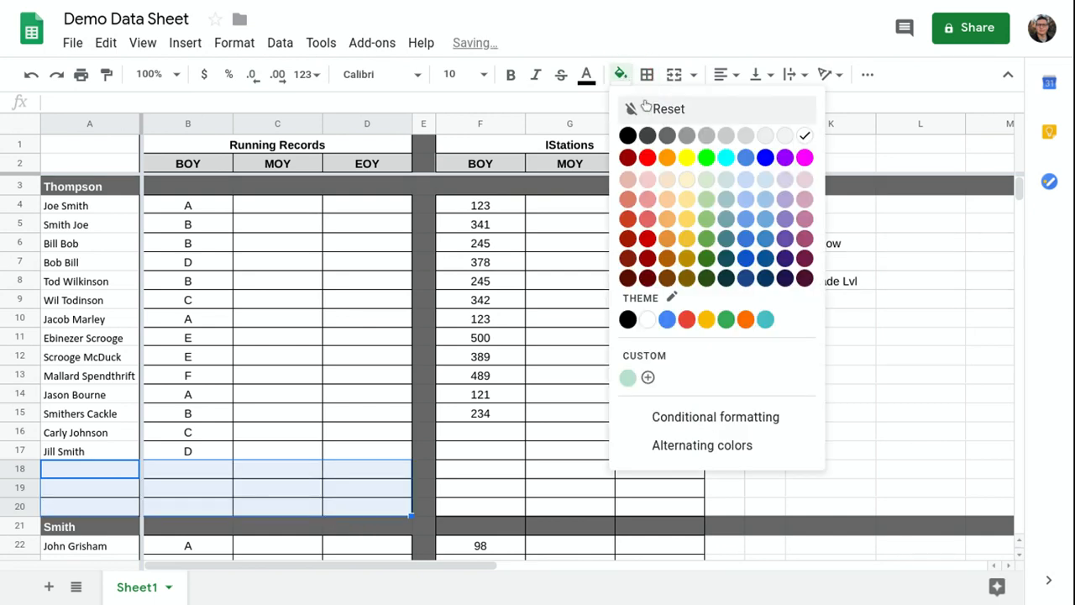
pyautogui.click(745, 136)
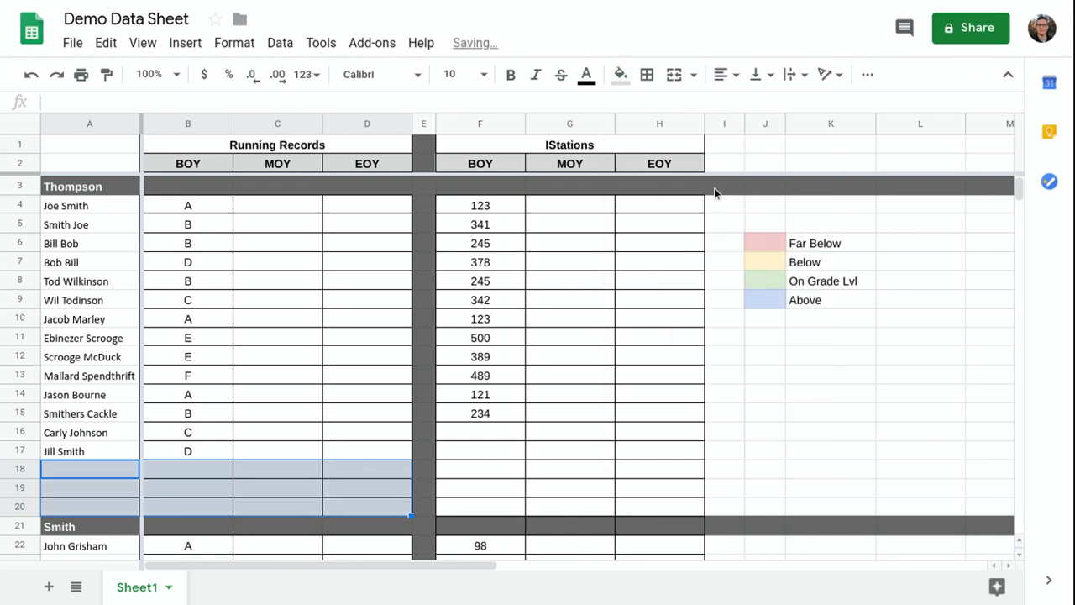
# Fill the blank IStations cells F18:H20 with light gray 1.
pyautogui.click(476, 470)
pyautogui.moveTo(515, 469); pyautogui.dragTo(673, 501)
pyautogui.click(619, 75)
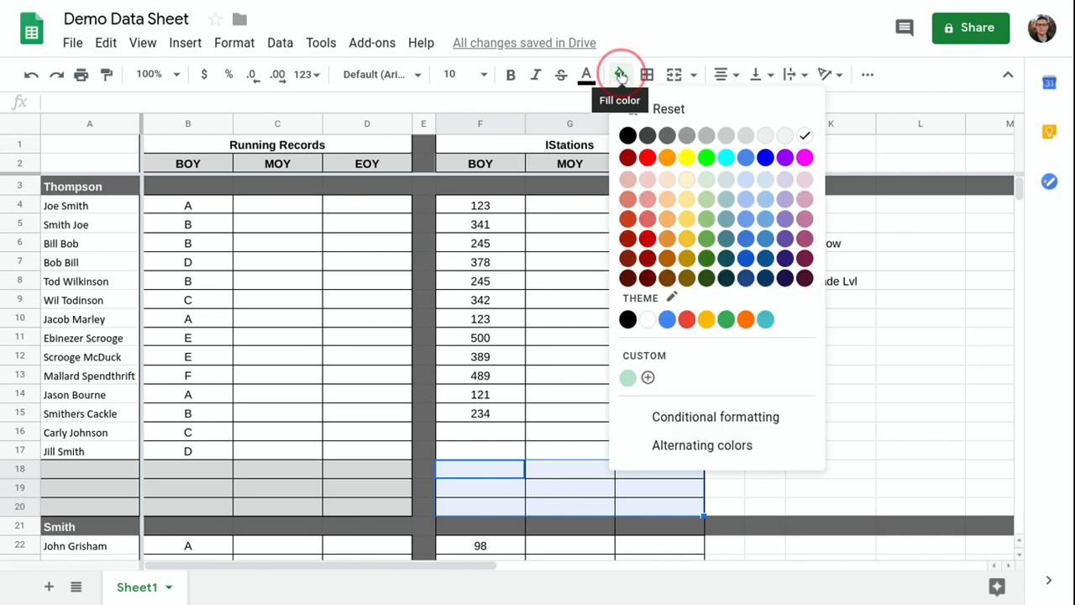
pyautogui.click(745, 139)
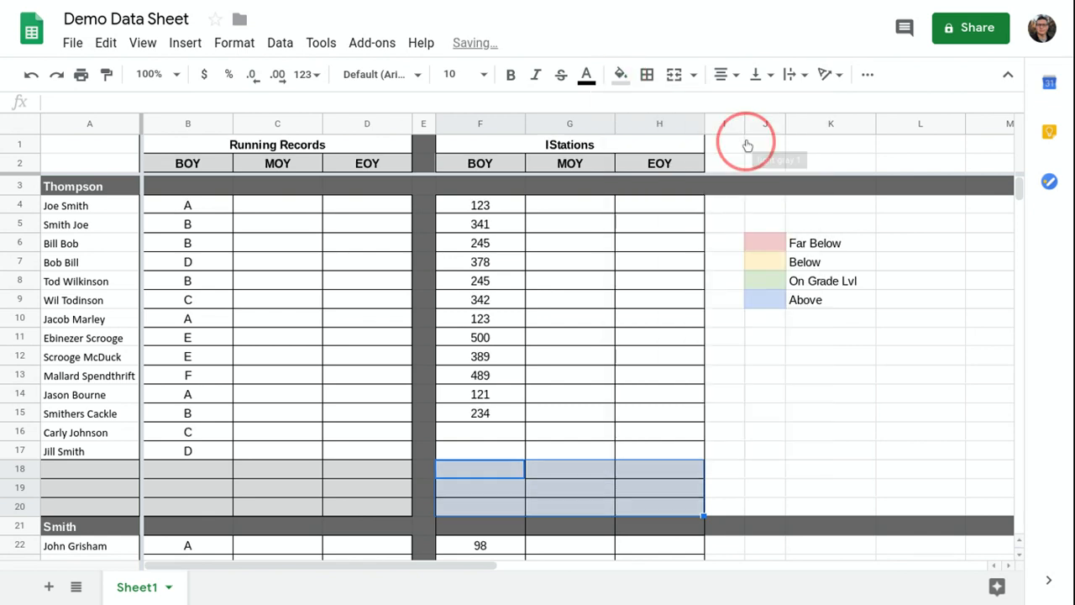
pyautogui.click(590, 408)
# Apply a light gray 1 fill and all borders to A34:D36 below the Smith class list.
pyautogui.scroll(-5, 591, 408)
pyautogui.scroll(-1, 590, 408)
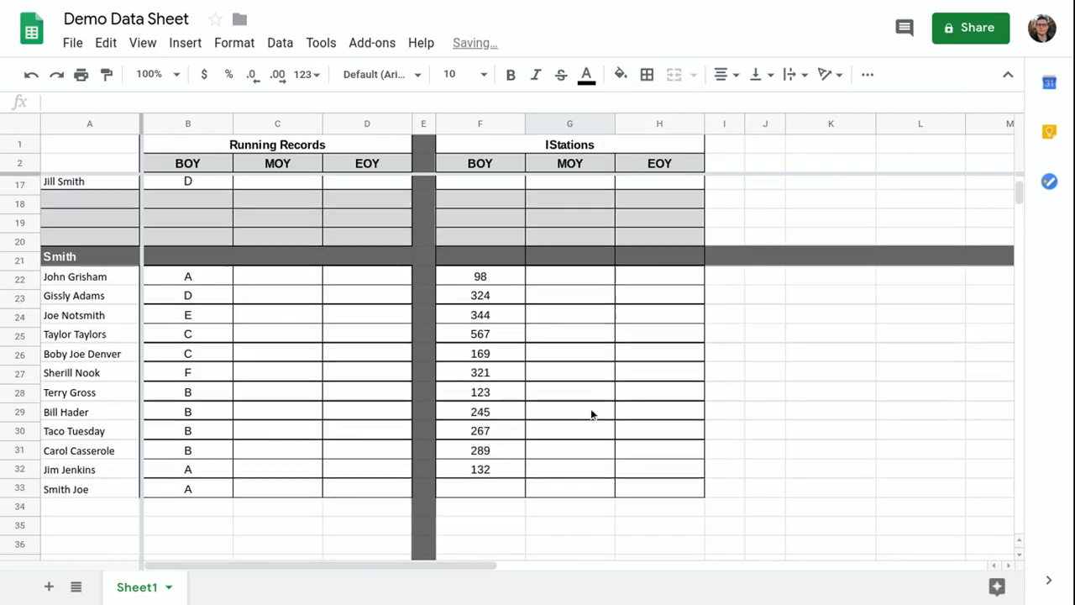
pyautogui.moveTo(47, 504); pyautogui.dragTo(367, 542)
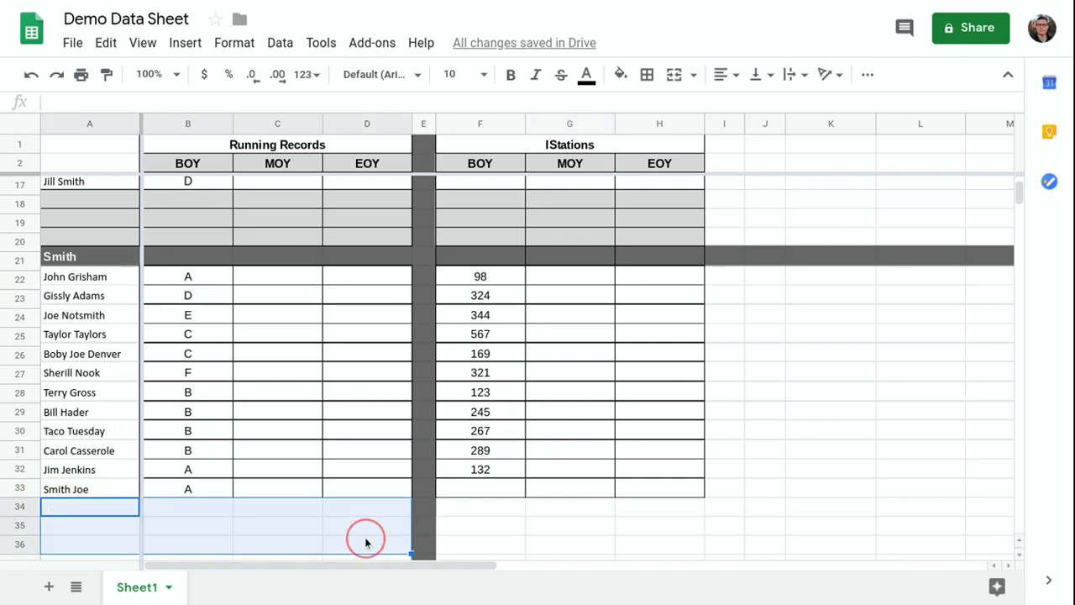
pyautogui.click(620, 74)
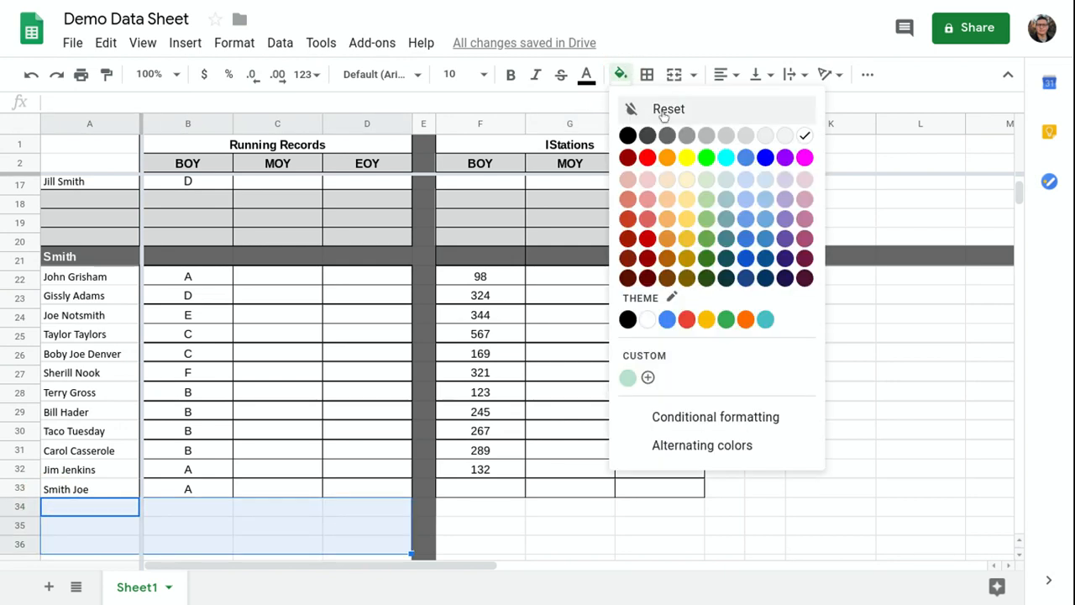
pyautogui.click(745, 136)
pyautogui.click(647, 74)
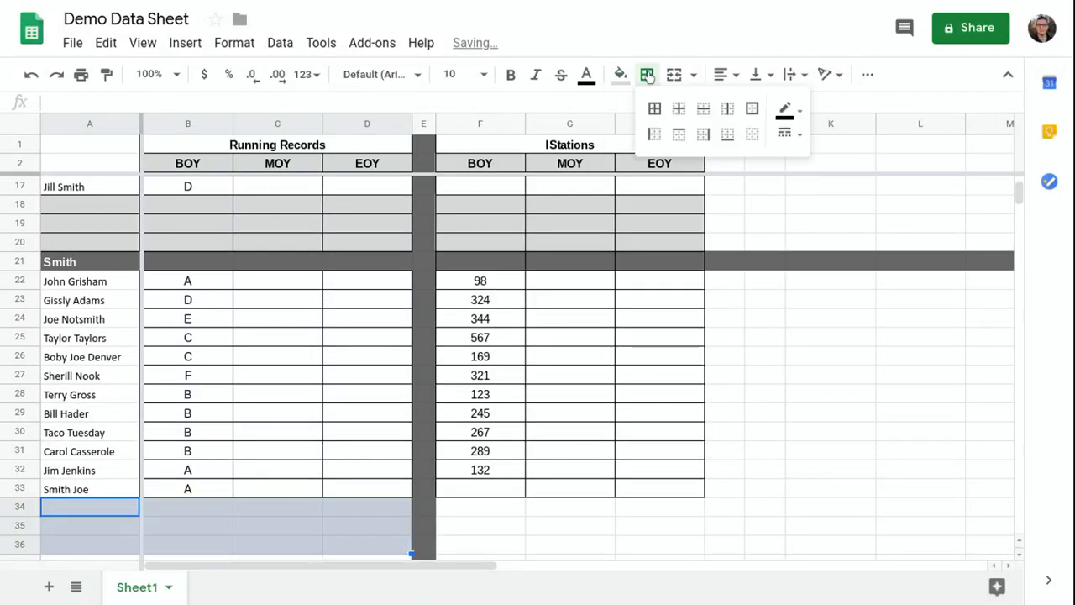
pyautogui.click(654, 108)
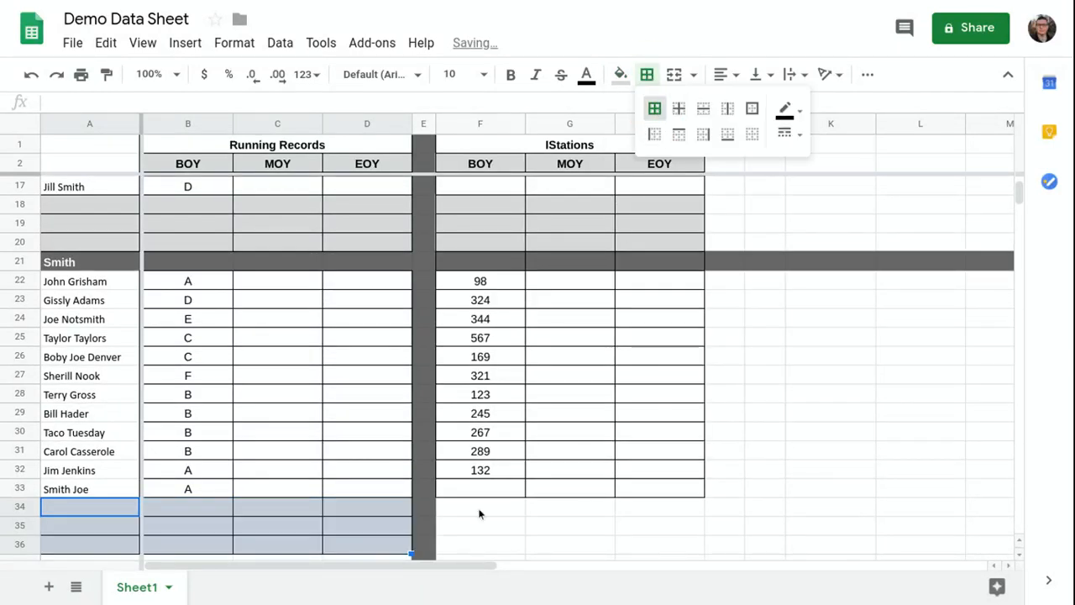
# Apply all borders and a light gray 1 fill to the blank IStations cells F34:H36 below the second class list.
pyautogui.moveTo(476, 507); pyautogui.dragTo(662, 546)
pyautogui.click(647, 76)
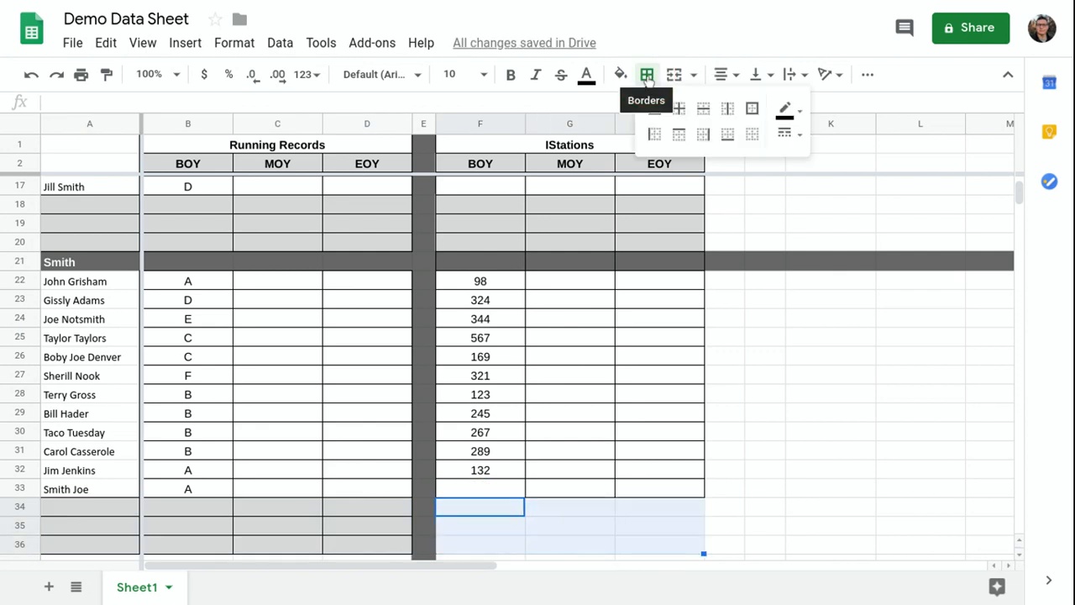
pyautogui.click(655, 108)
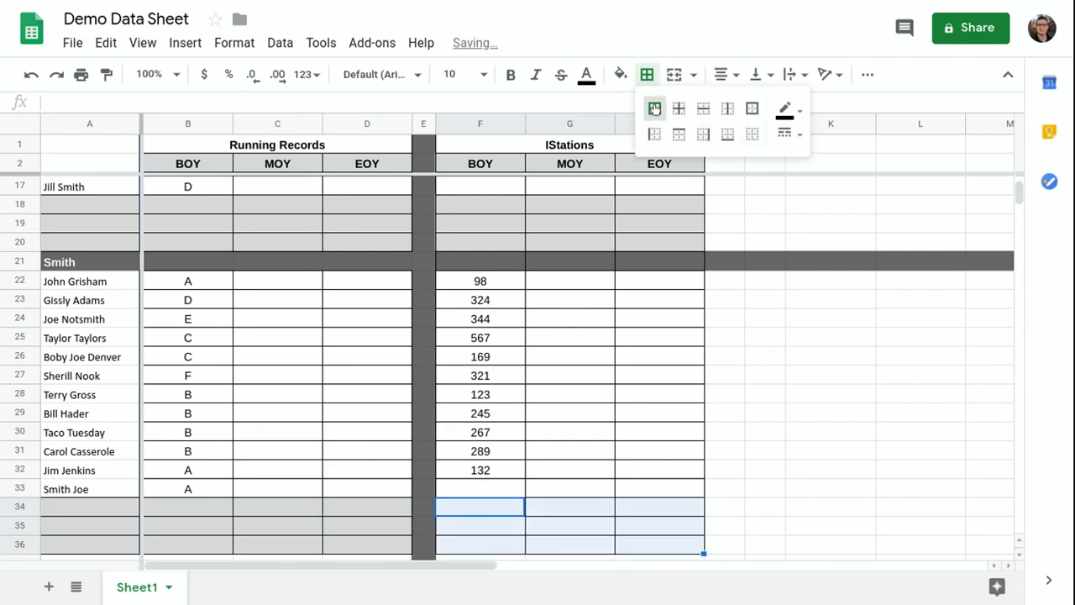
pyautogui.click(620, 75)
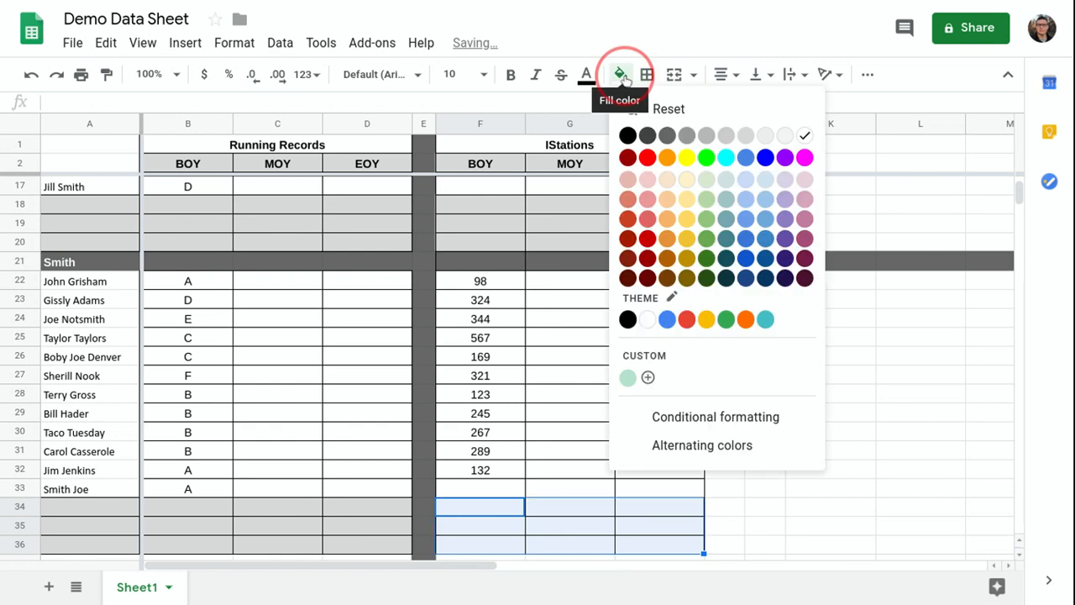
pyautogui.click(746, 136)
pyautogui.click(607, 493)
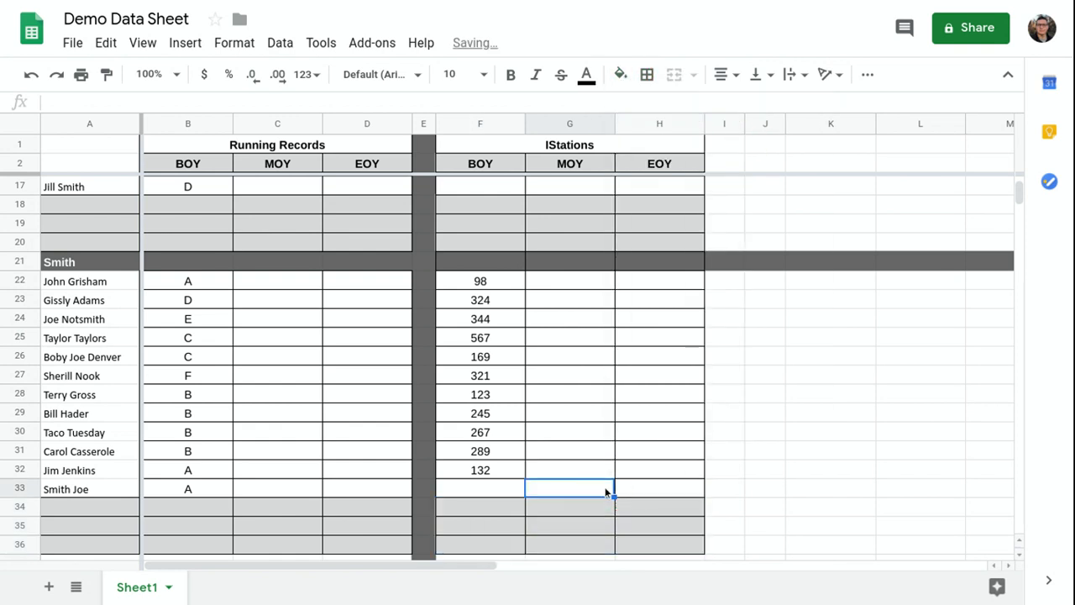
# Start a conditional formatting rule from cell B4, the first BOY Running Records score.
pyautogui.scroll(4, 607, 493)
pyautogui.scroll(2, 607, 493)
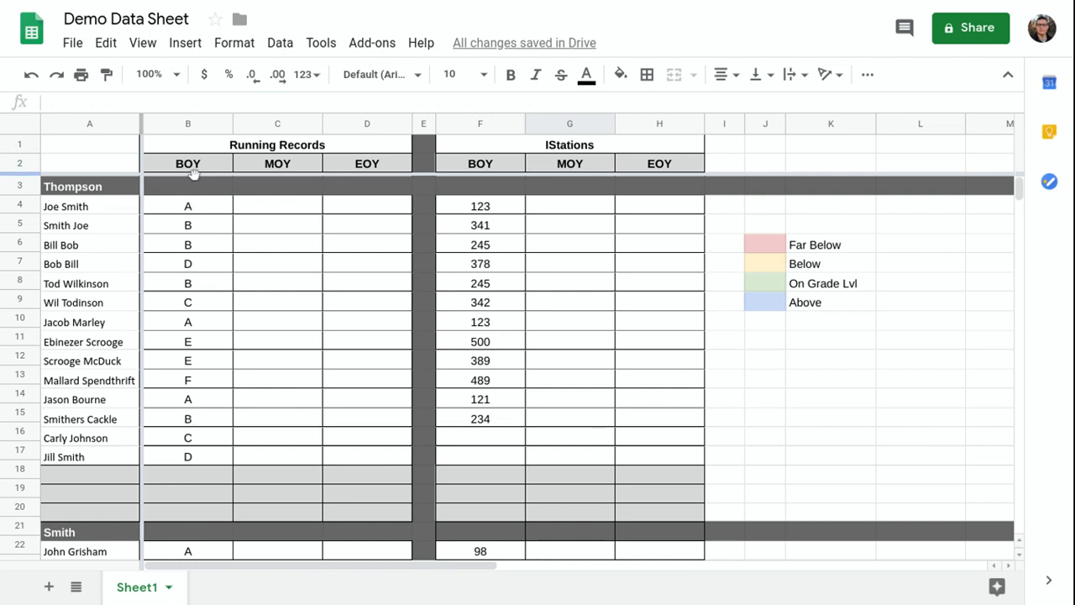
pyautogui.click(195, 209)
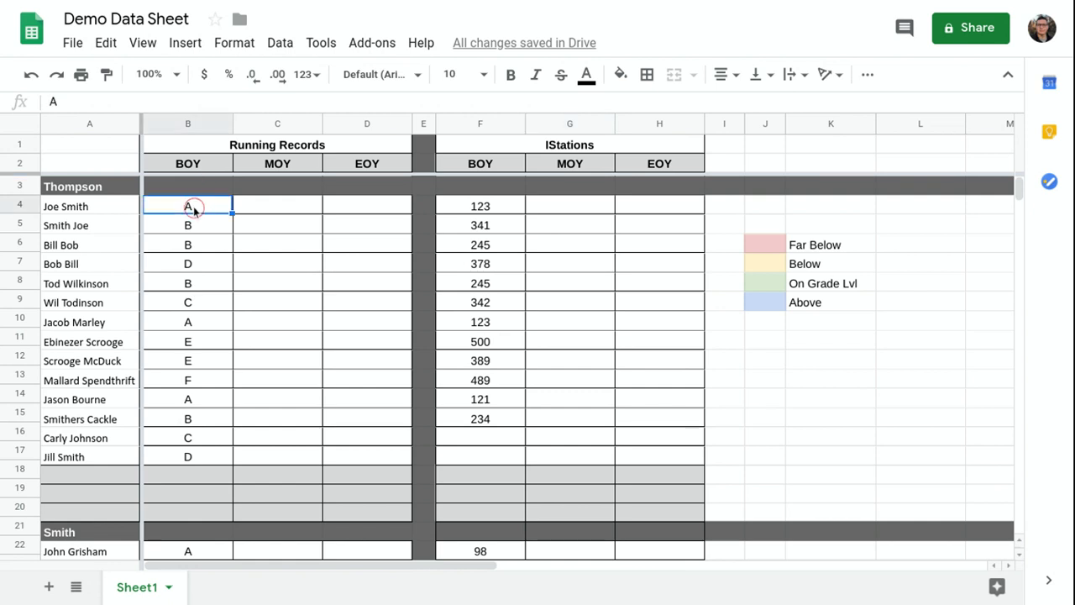
pyautogui.rightClick(193, 206)
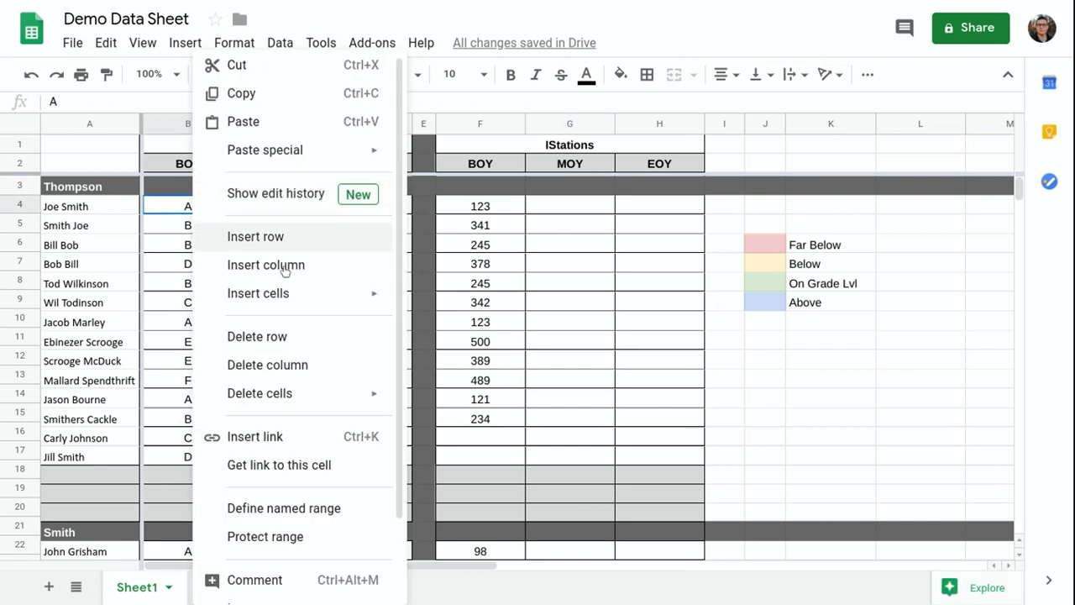
pyautogui.scroll(-3, 278, 370)
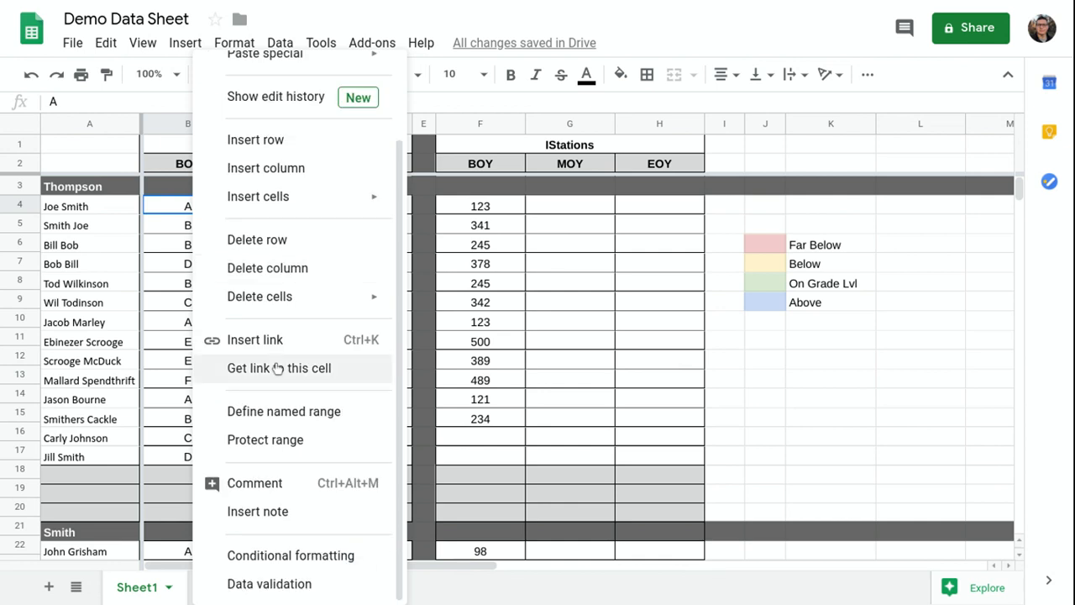
pyautogui.click(267, 556)
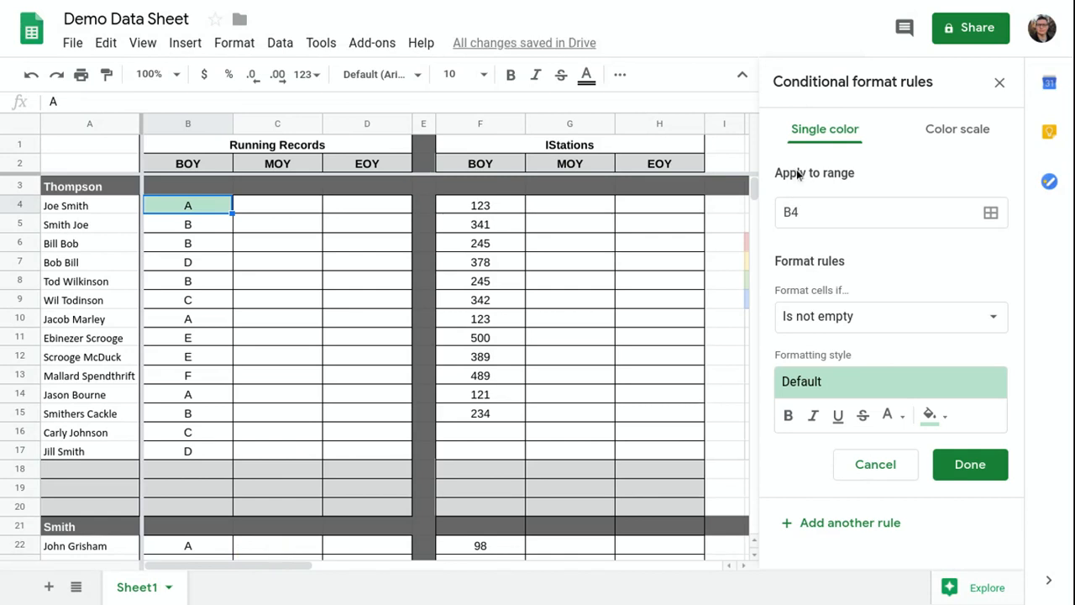
# Set the conditional formatting rule to apply to both BOY Running Records ranges, B4:B17 and B21:B33.
pyautogui.click(991, 214)
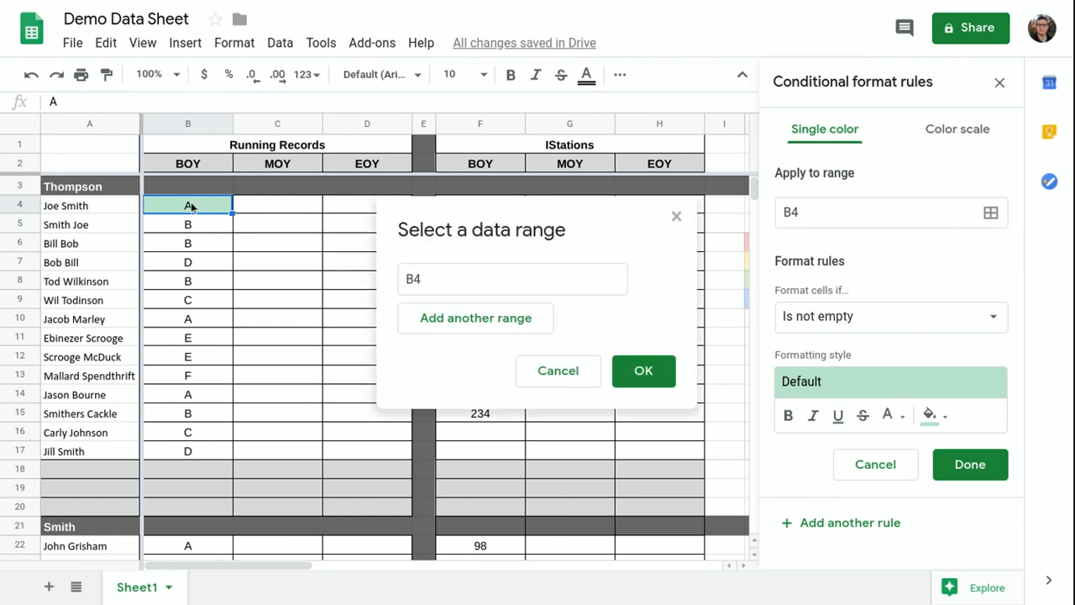
pyautogui.moveTo(191, 209); pyautogui.dragTo(187, 449)
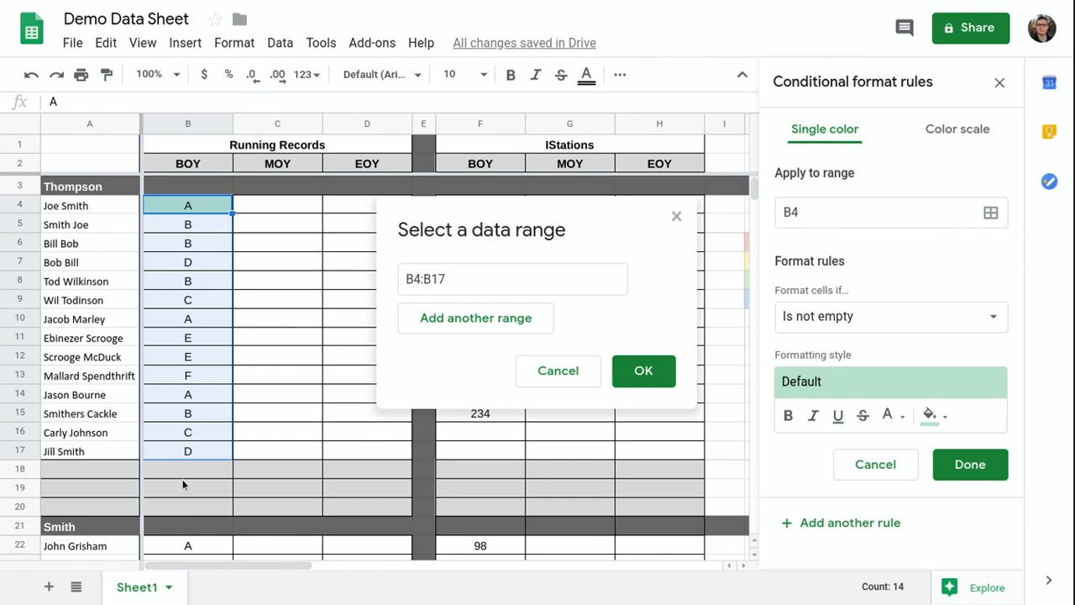
pyautogui.click(457, 323)
pyautogui.scroll(-3, 285, 388)
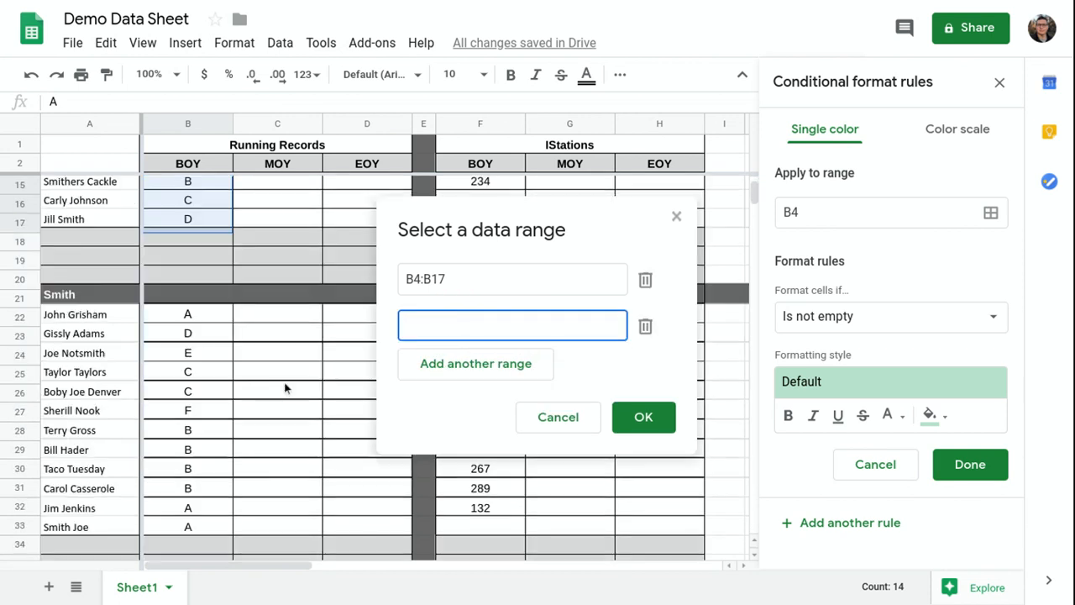
pyautogui.scroll(-1, 285, 388)
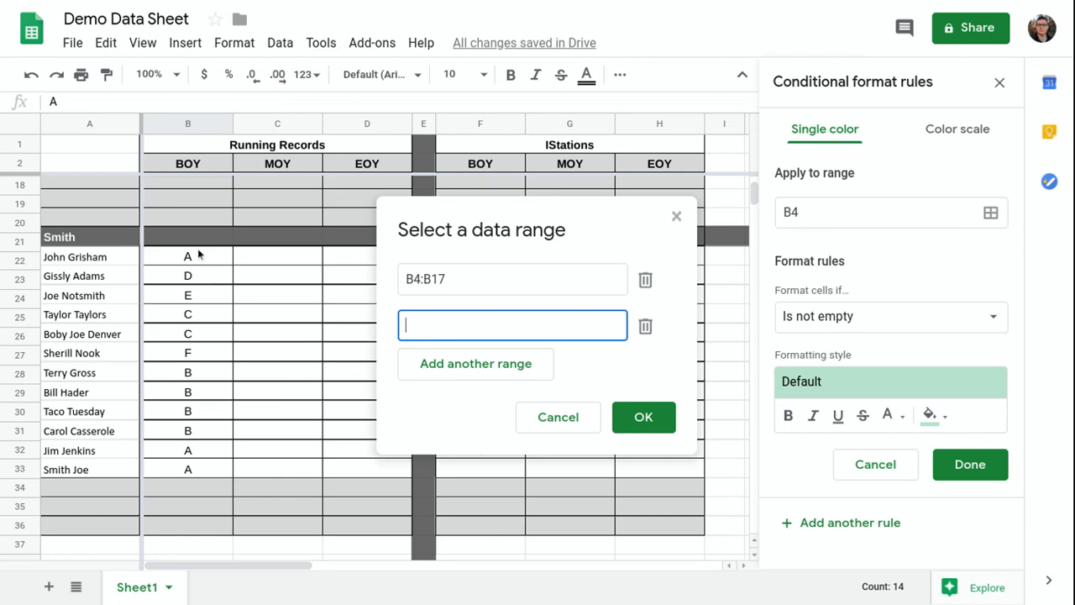
pyautogui.moveTo(201, 242); pyautogui.dragTo(201, 474)
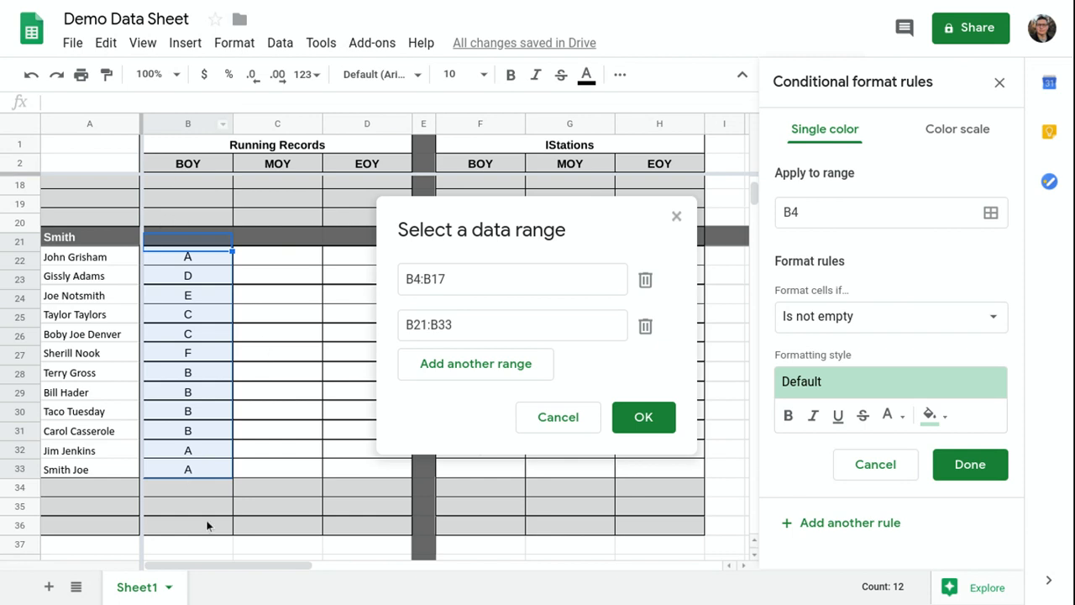
pyautogui.click(623, 427)
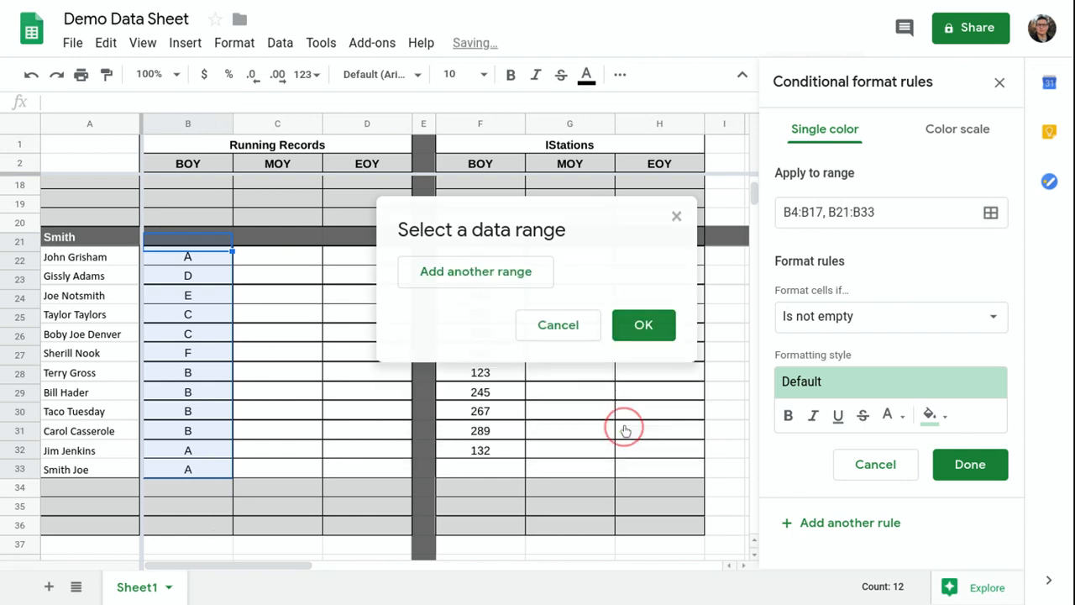
pyautogui.scroll(5, 286, 420)
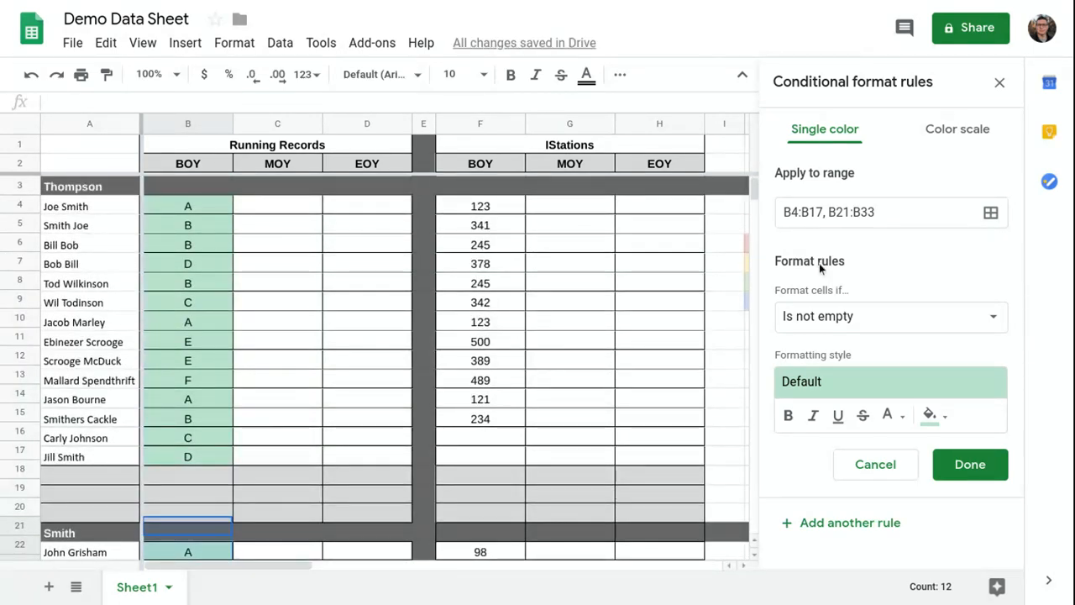
# Make the rule format cells whose text contains A with a light red fill.
pyautogui.click(984, 320)
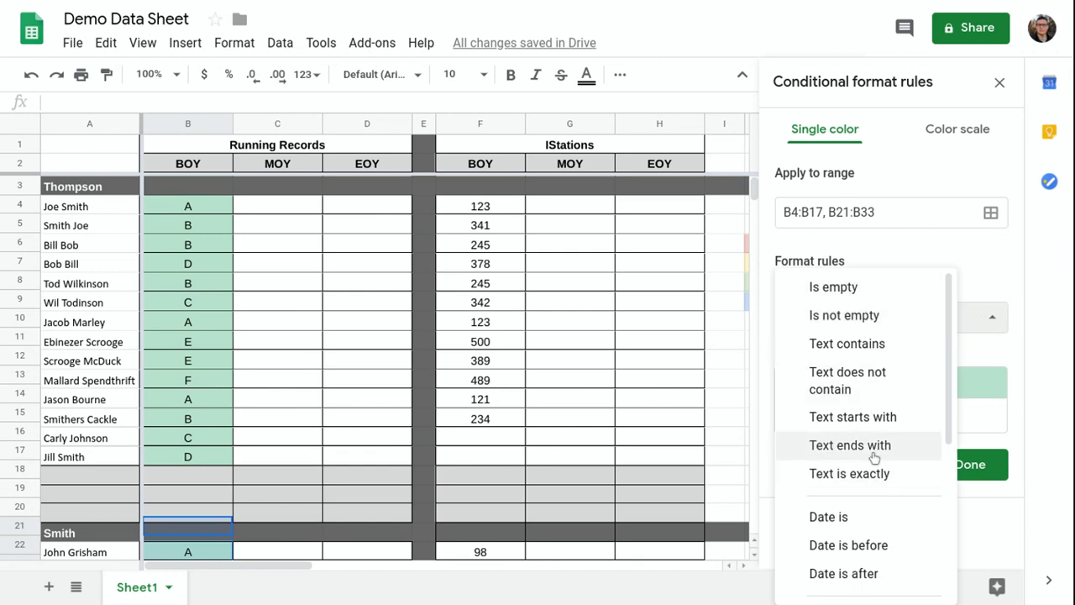
pyautogui.click(878, 343)
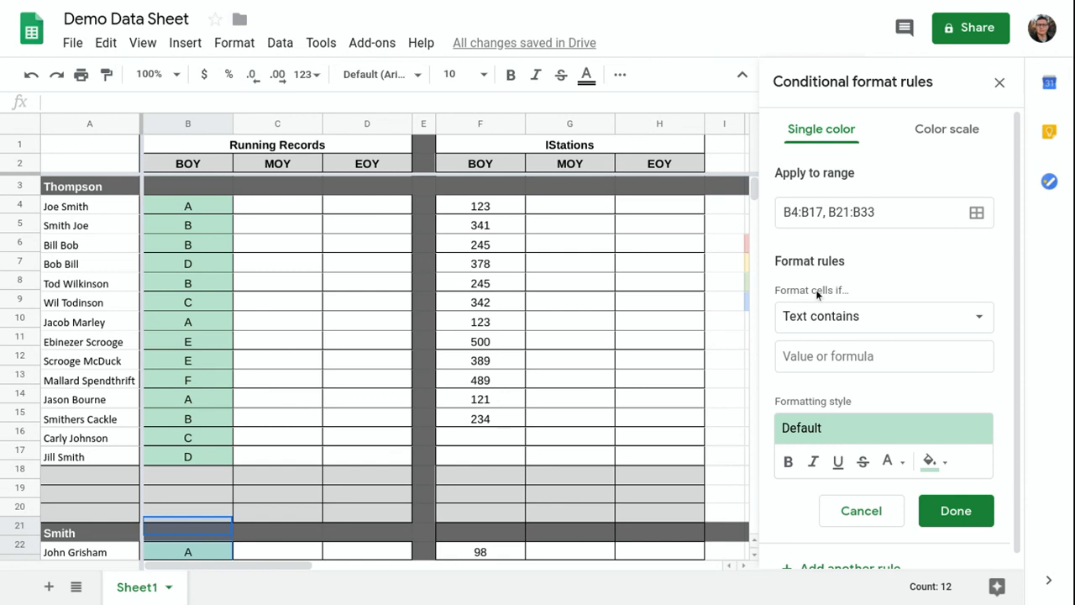
pyautogui.click(829, 356)
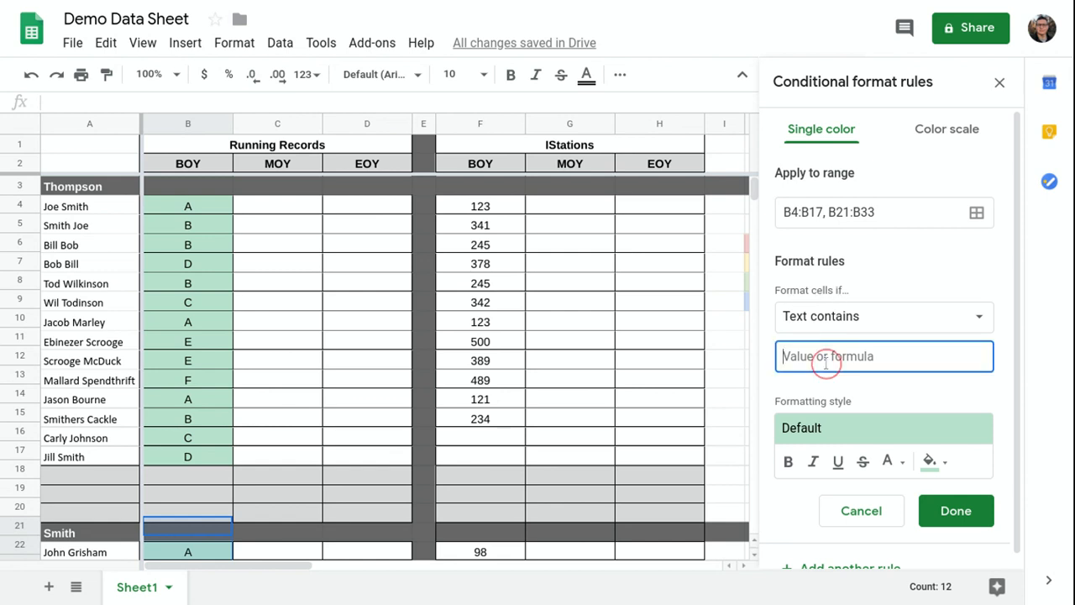
pyautogui.write('A')
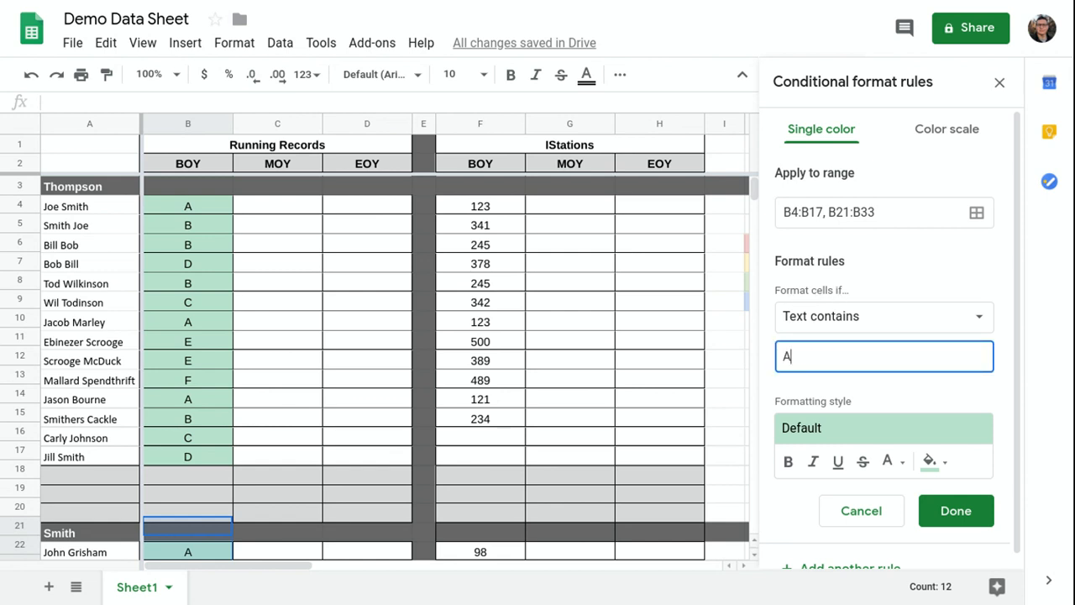
pyautogui.click(930, 461)
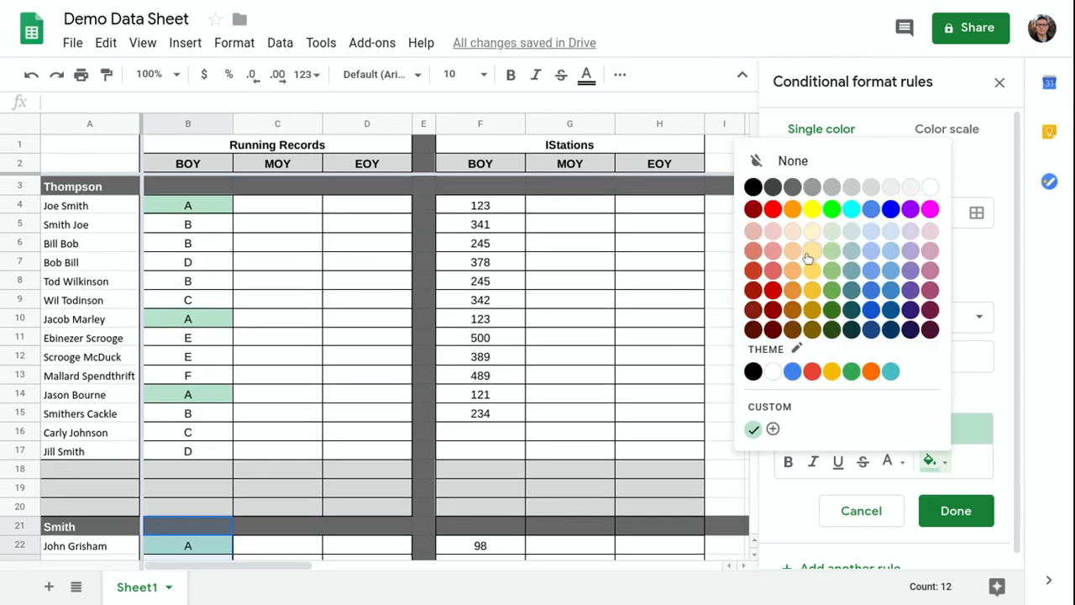
pyautogui.click(773, 234)
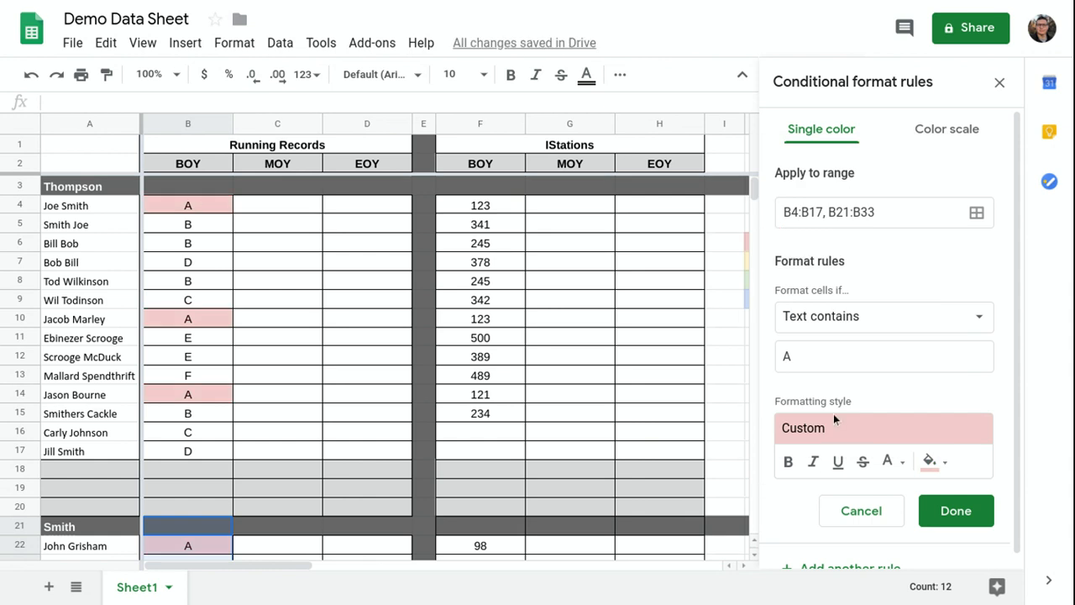
pyautogui.scroll(-1, 833, 413)
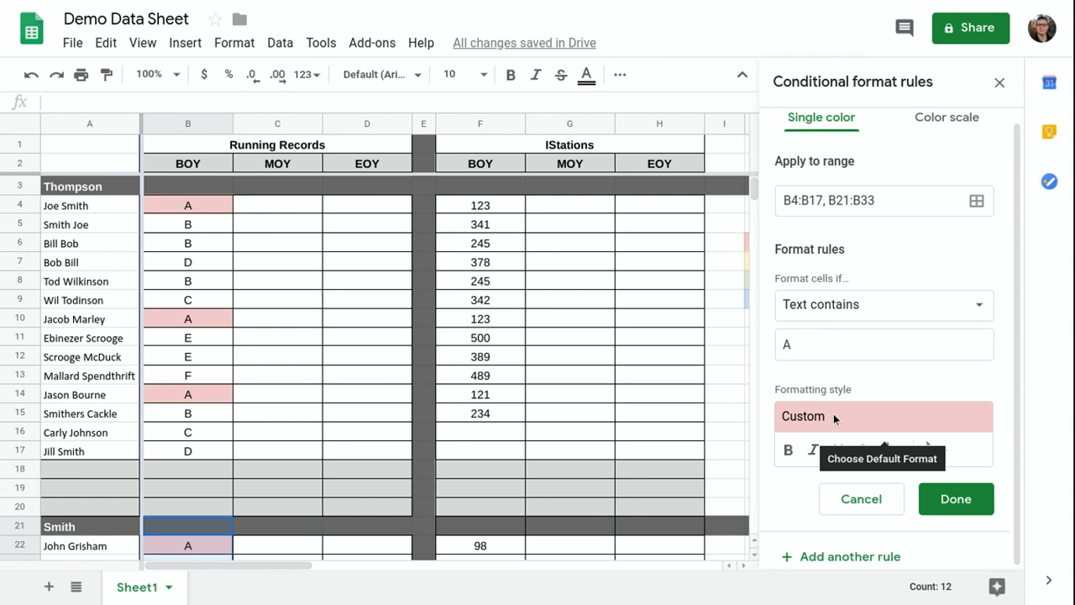
# Add another rule for the same ranges that gives cells whose text contains B a light yellow fill.
pyautogui.click(812, 556)
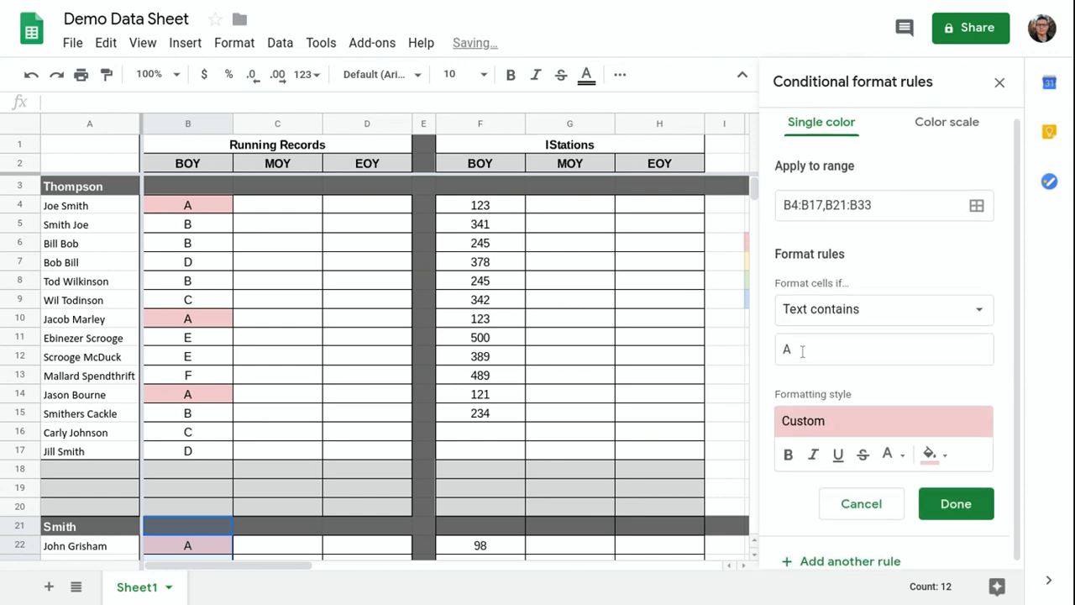
pyautogui.click(802, 351)
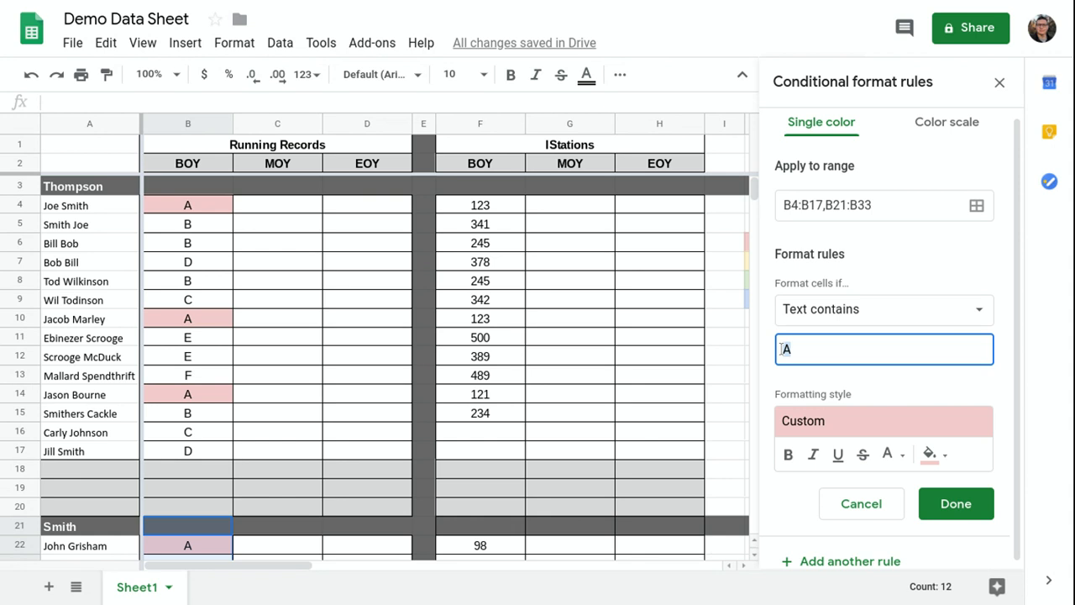
pyautogui.press('BackSpace')
pyautogui.write('B')
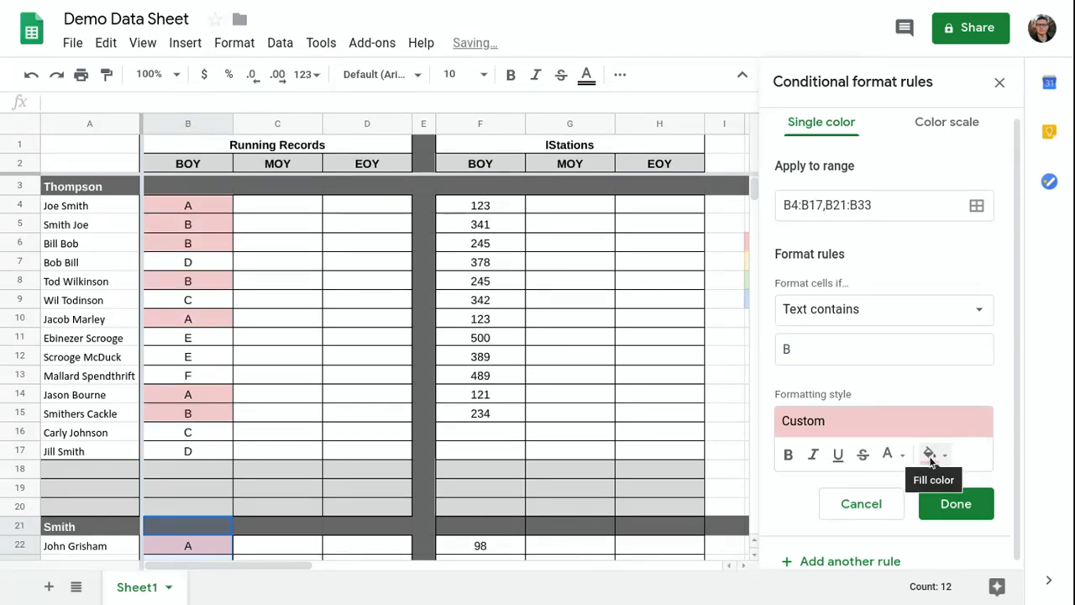
pyautogui.click(930, 458)
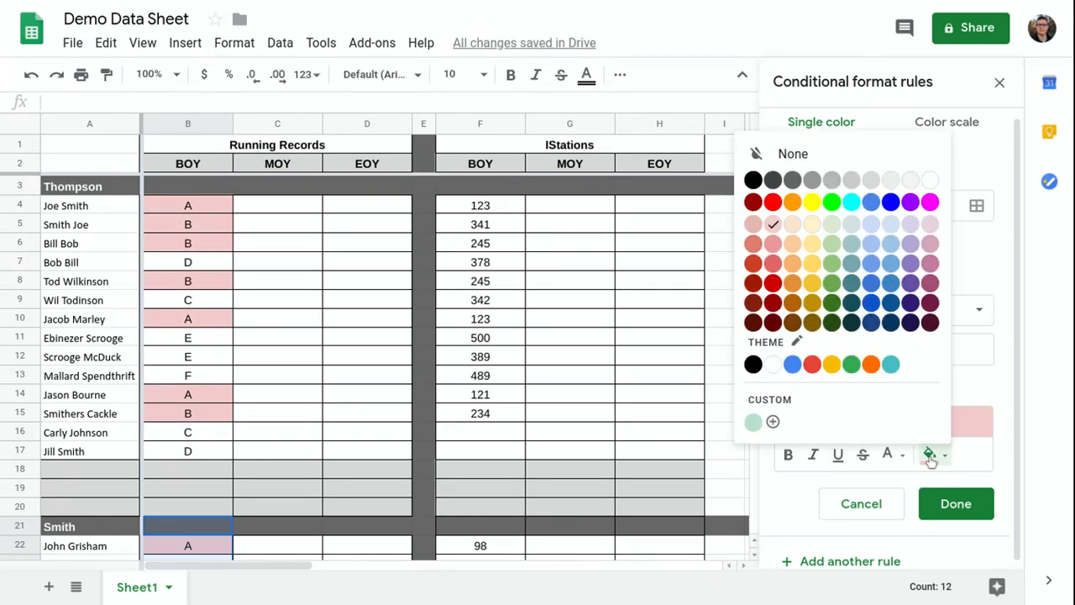
pyautogui.click(811, 224)
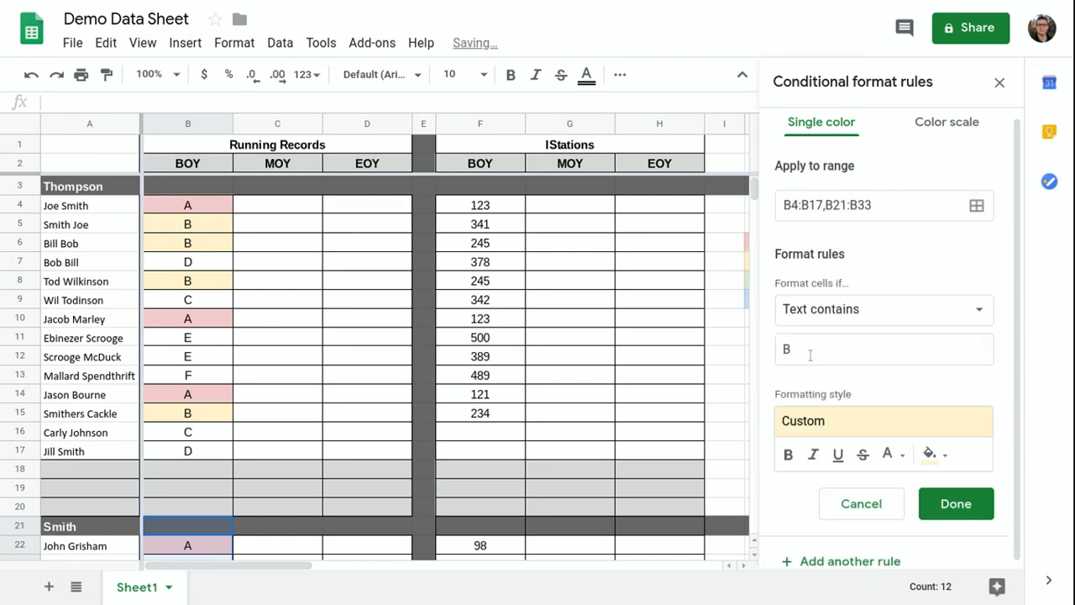
# Add another rule for the same ranges that gives cells whose text contains C a light green fill.
pyautogui.moveTo(800, 349); pyautogui.dragTo(781, 349)
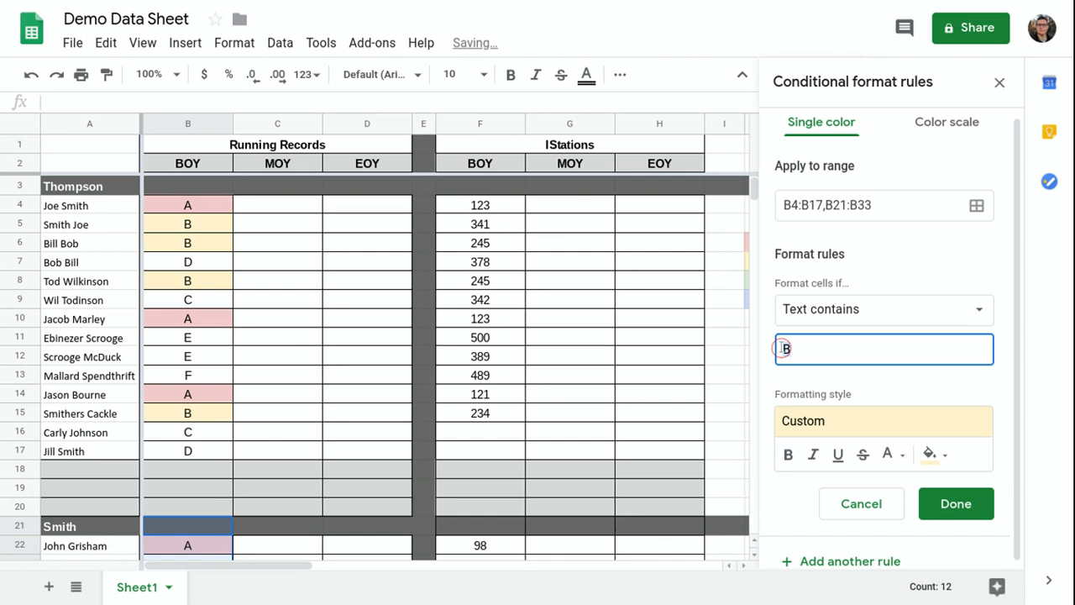
pyautogui.click(940, 456)
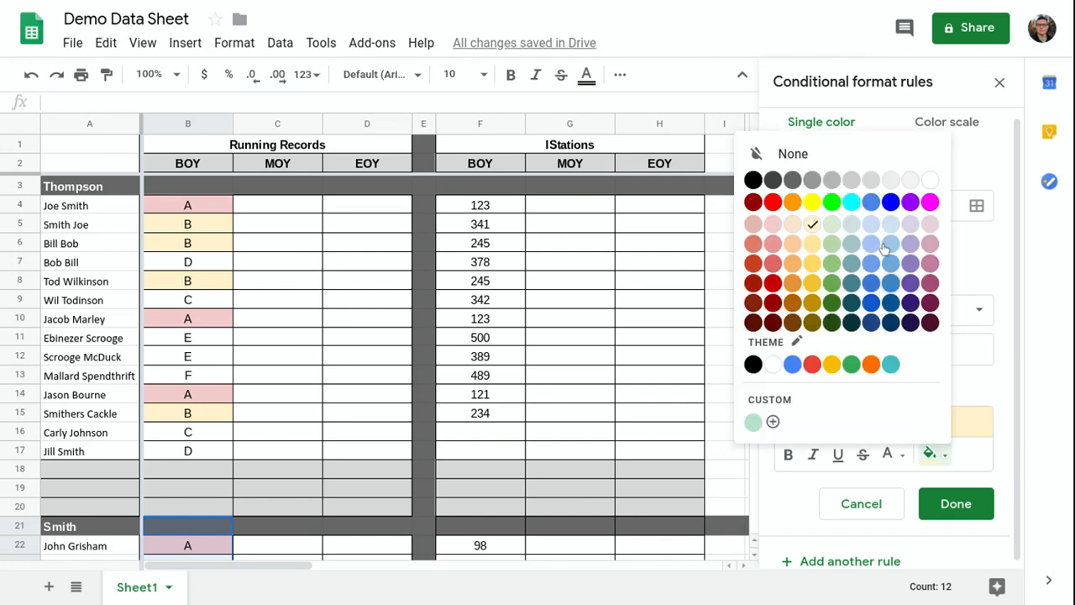
pyautogui.click(833, 228)
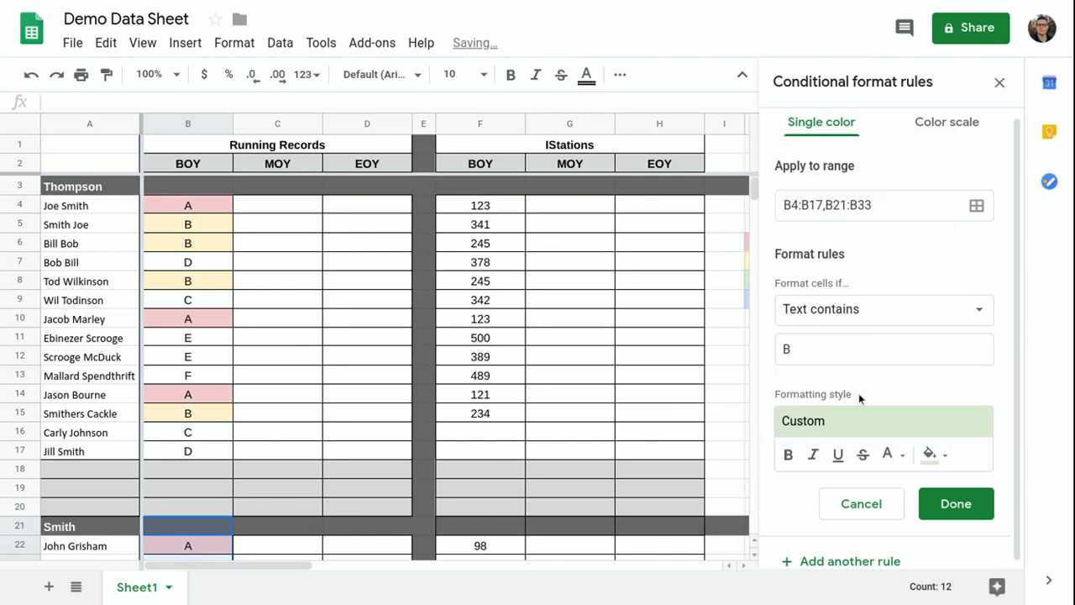
pyautogui.click(791, 349)
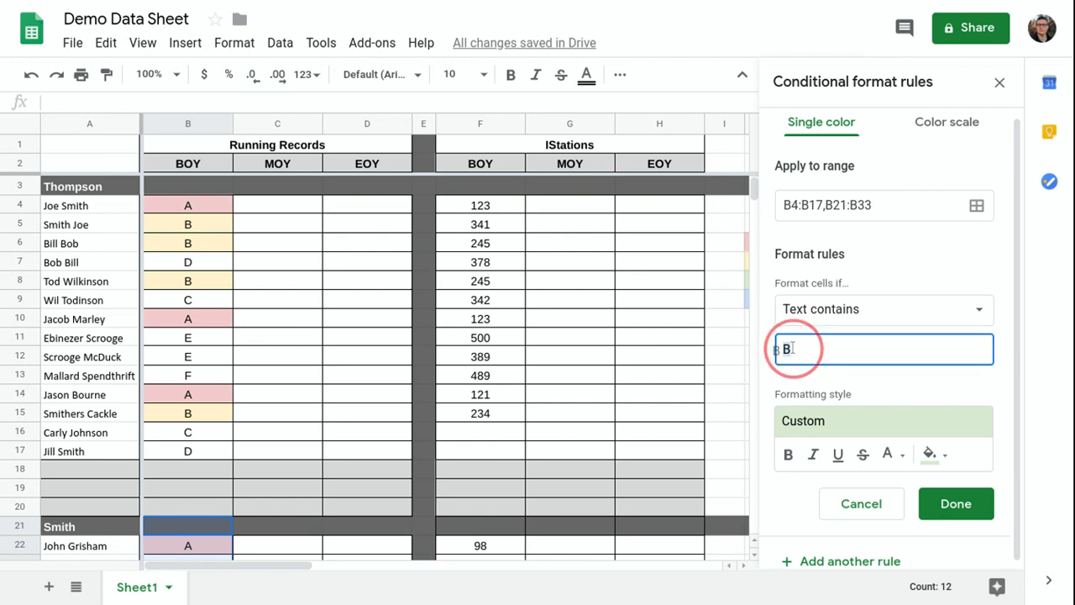
pyautogui.doubleClick(792, 349)
pyautogui.write('C')
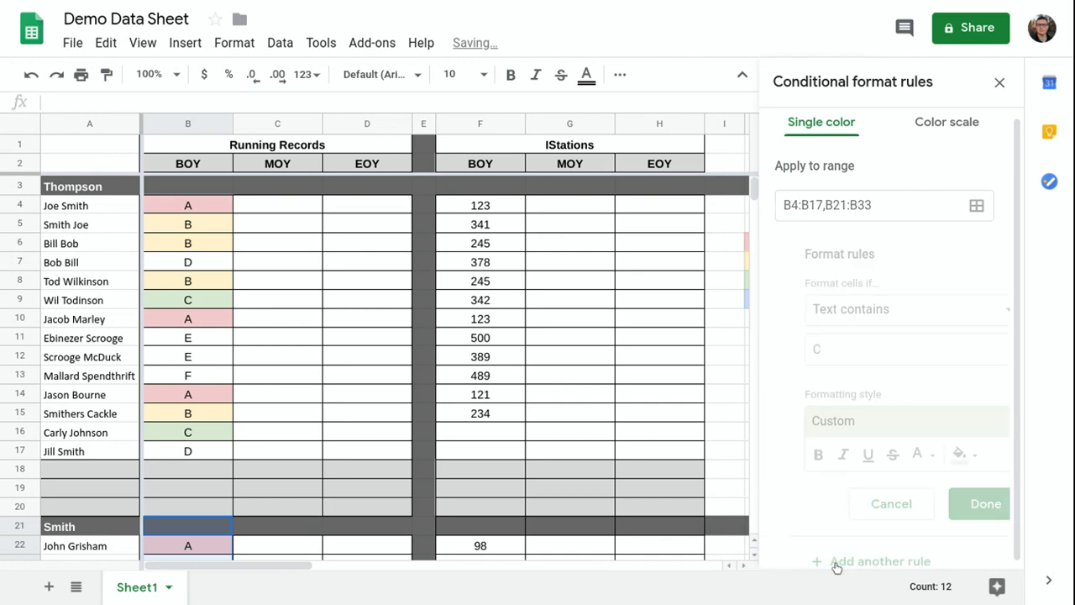
# Make the new rule for the BOY Running Records ranges give cells whose text contains E a light blue fill.
pyautogui.doubleClick(798, 350)
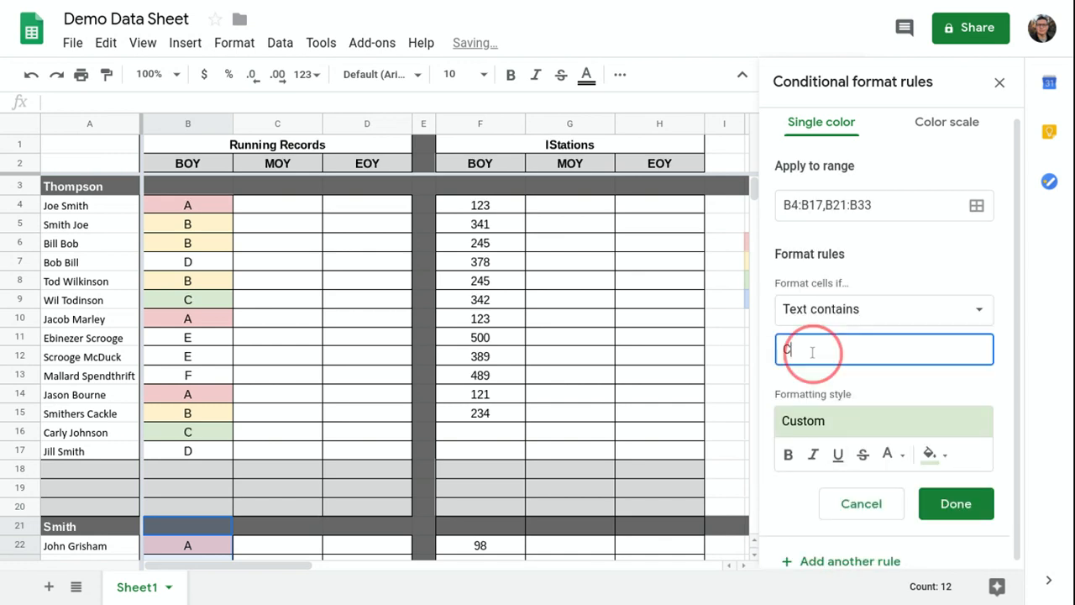
pyautogui.write('E')
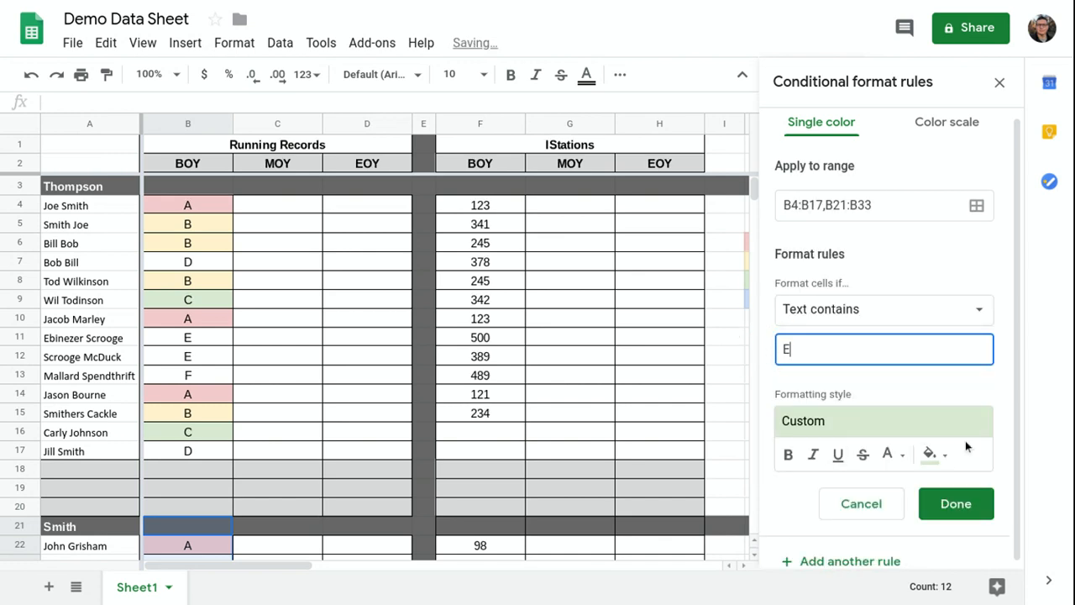
pyautogui.click(931, 453)
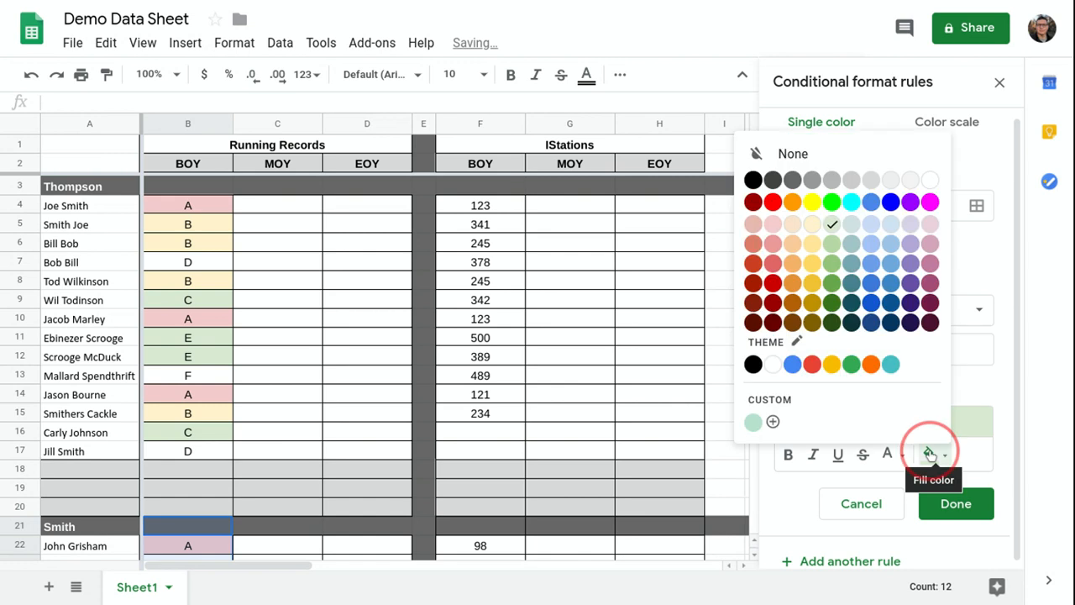
pyautogui.click(877, 225)
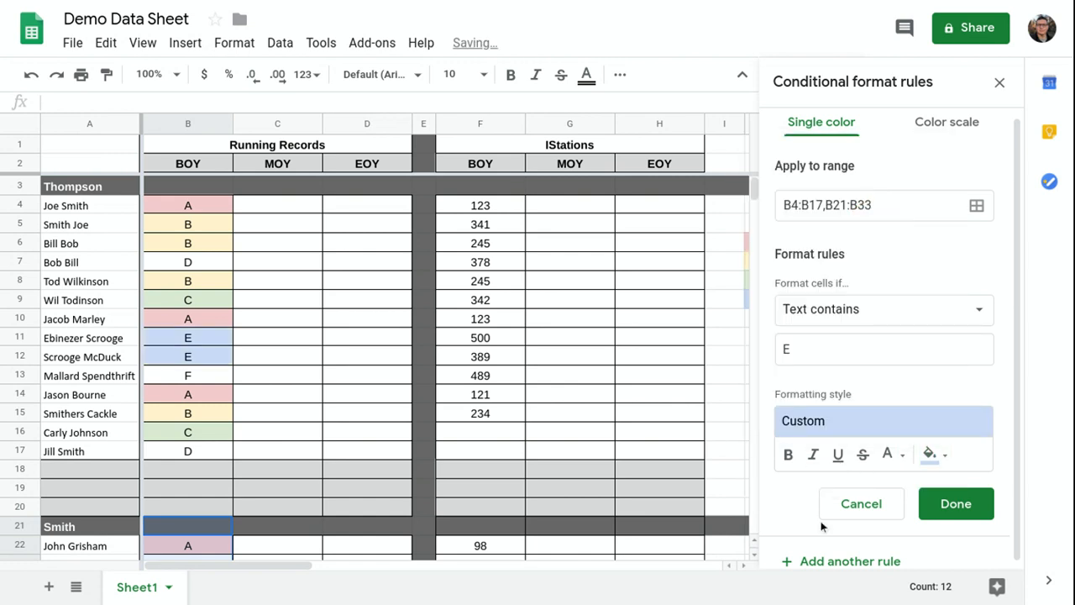
# Add another rule for the same ranges that gives cells whose text contains F the same light blue fill.
pyautogui.click(811, 560)
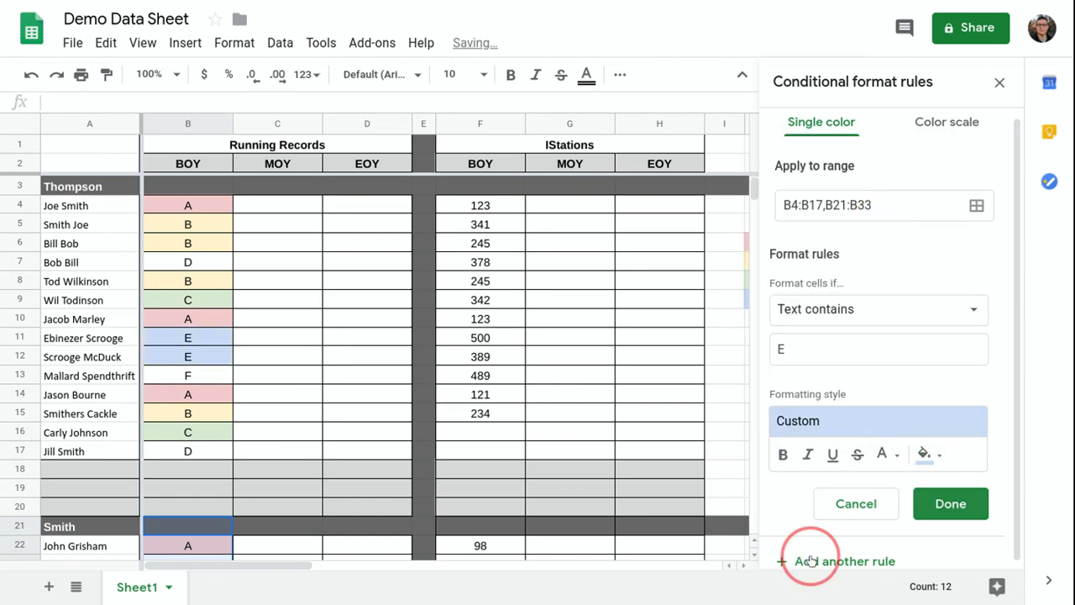
pyautogui.click(791, 347)
pyautogui.press('BackSpace')
pyautogui.write('F')
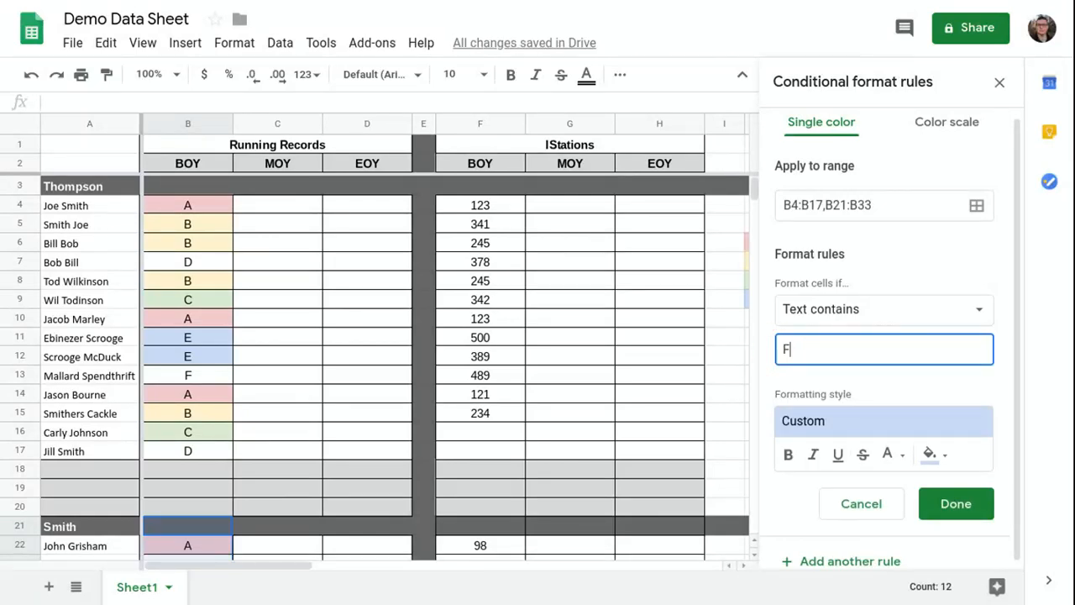
# Add another rule that gives cells whose text contains G the light blue fill, and finish the rule.
pyautogui.click(836, 563)
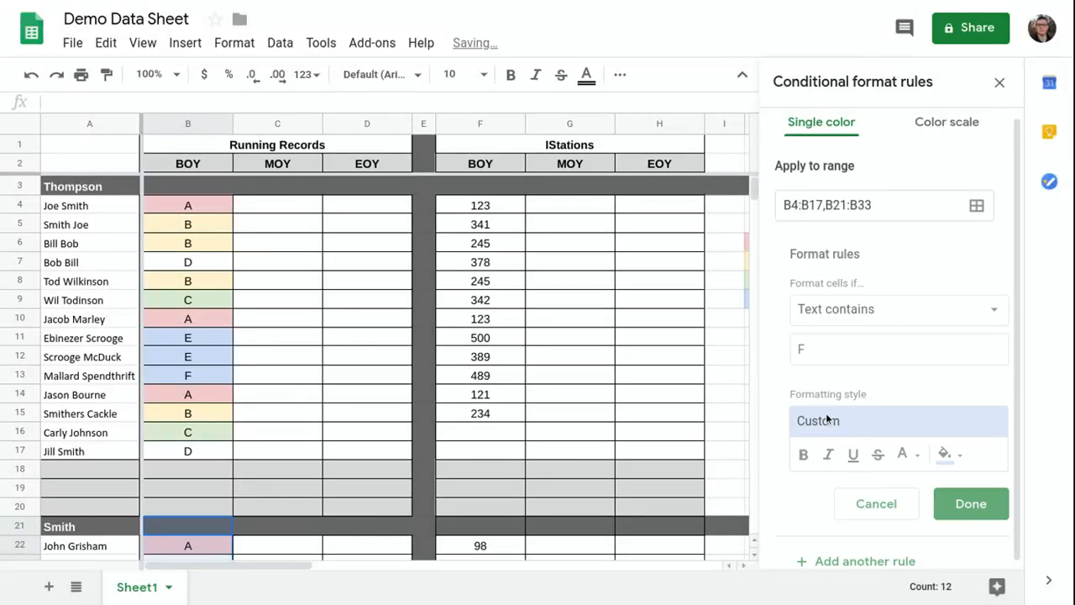
pyautogui.click(786, 348)
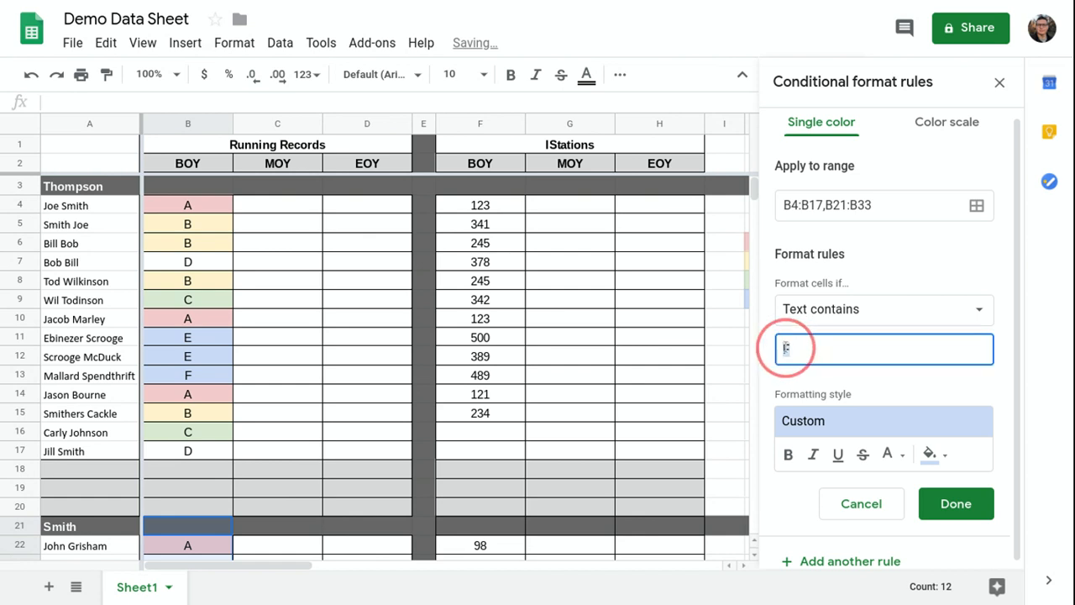
pyautogui.press('BackSpace')
pyautogui.write('G')
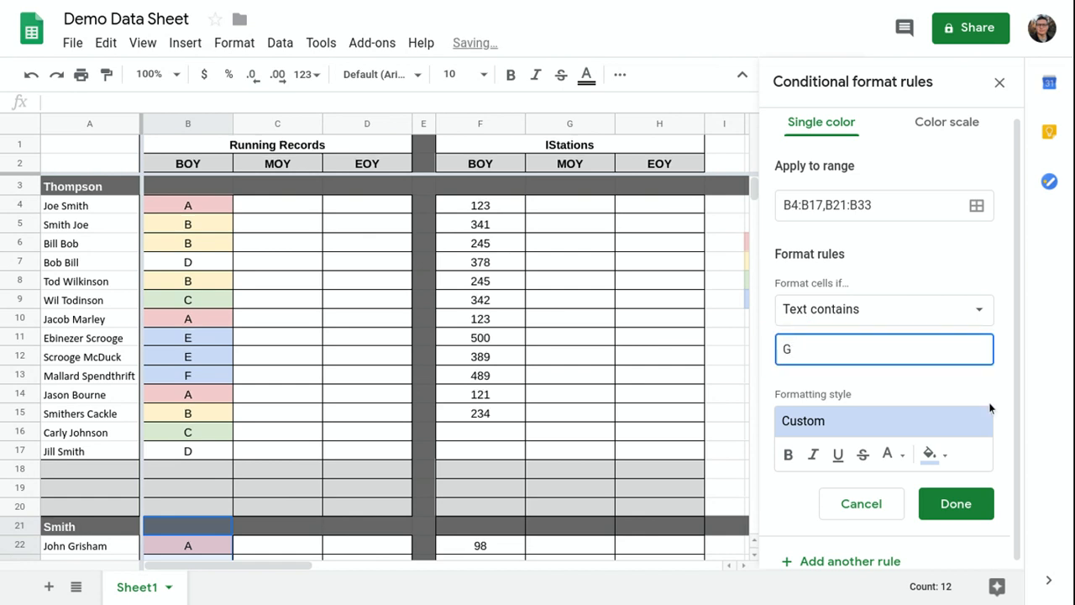
pyautogui.click(979, 505)
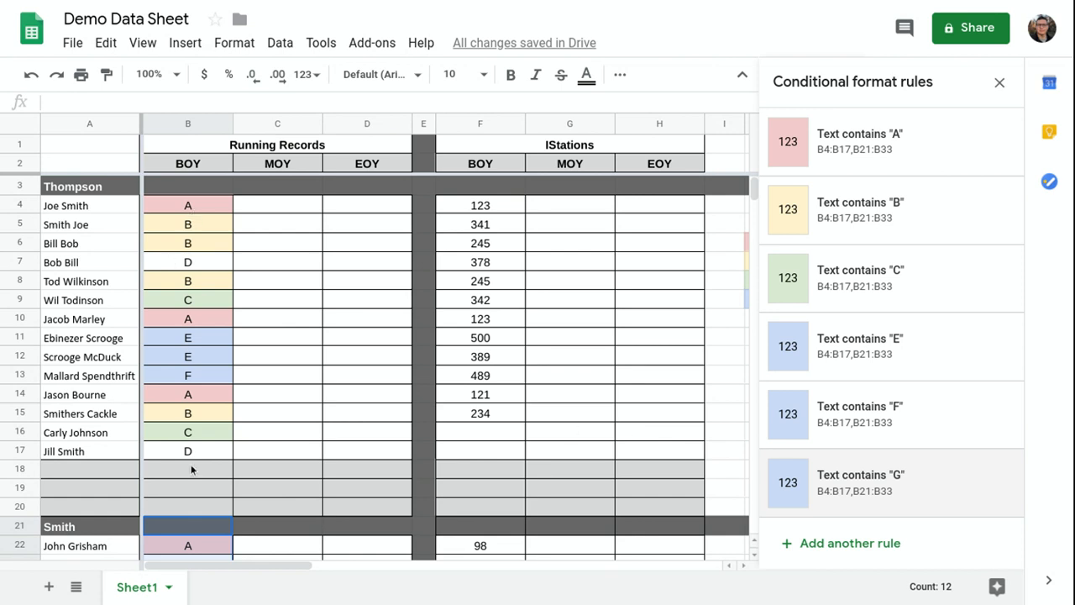
# Add the missing rule for B4:B17 and B21:B33 that gives cells whose text contains D the light blue fill.
pyautogui.scroll(-8, 192, 469)
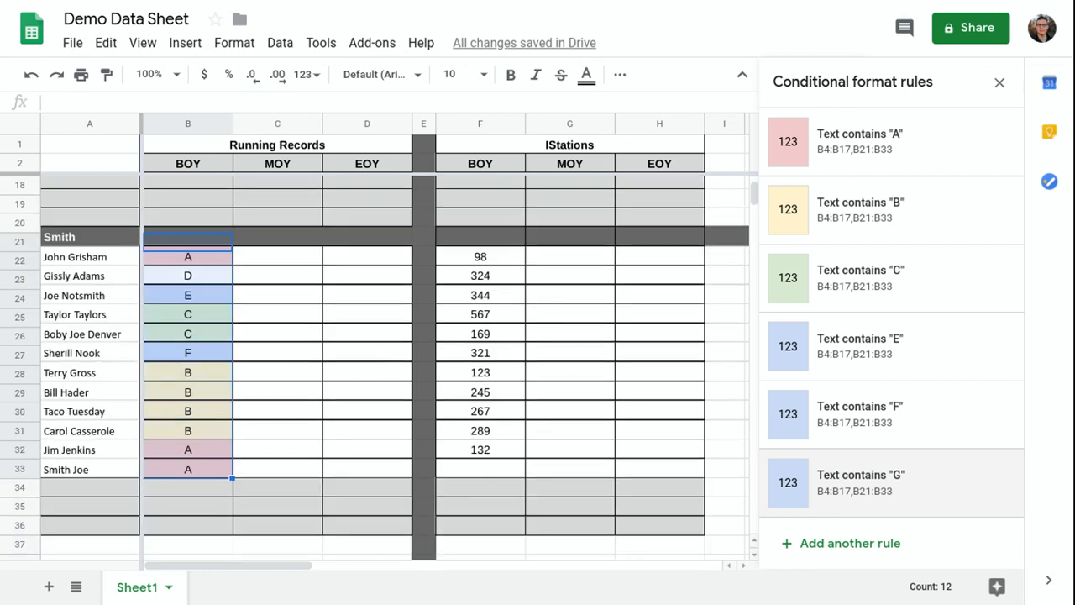
pyautogui.scroll(8, 192, 449)
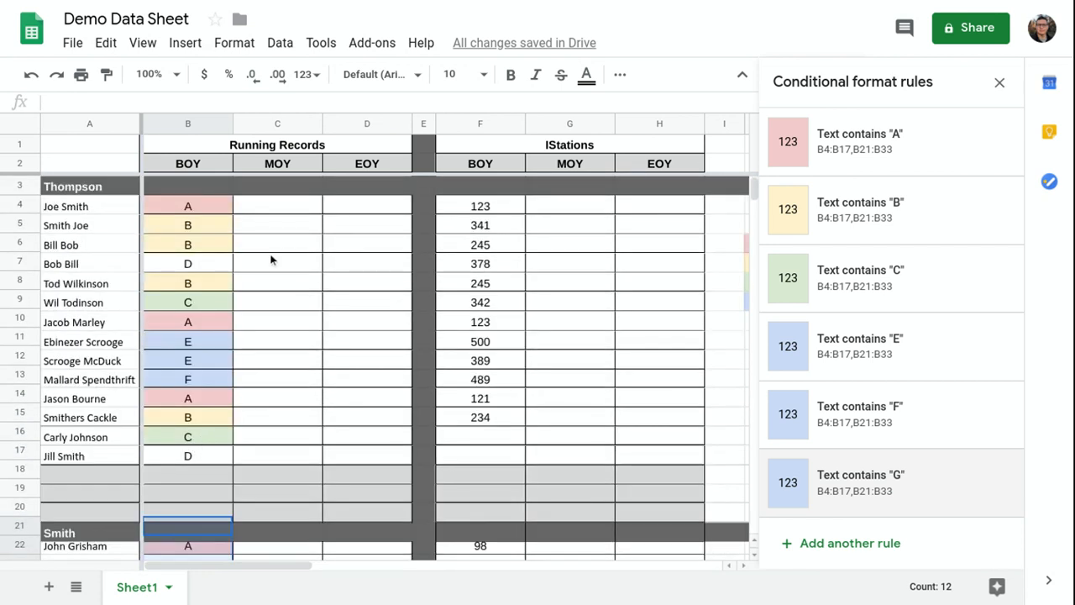
pyautogui.click(872, 341)
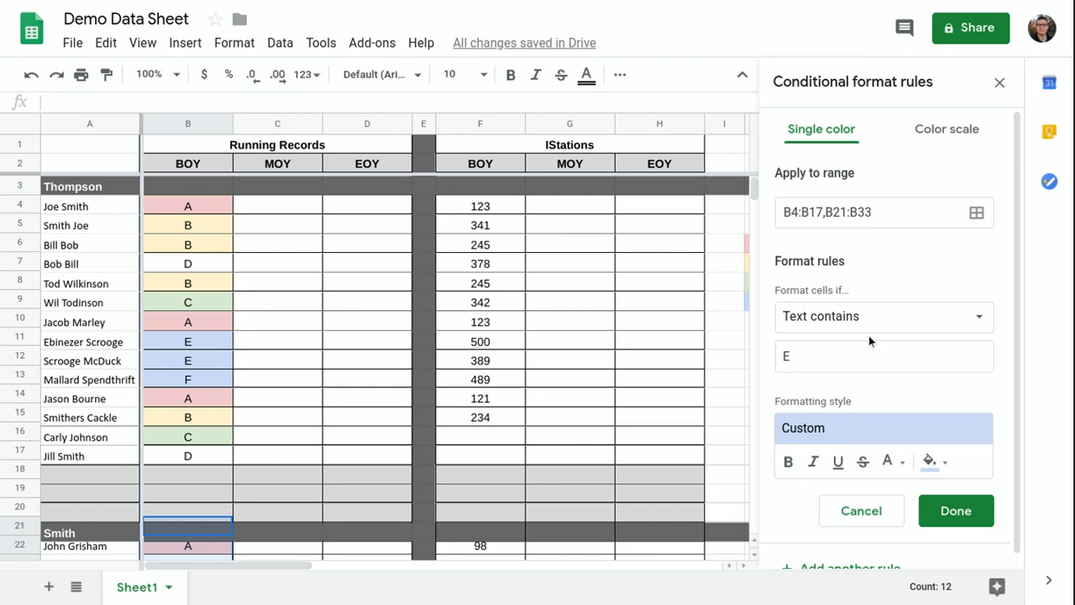
pyautogui.scroll(-1, 817, 478)
pyautogui.scroll(-1, 816, 478)
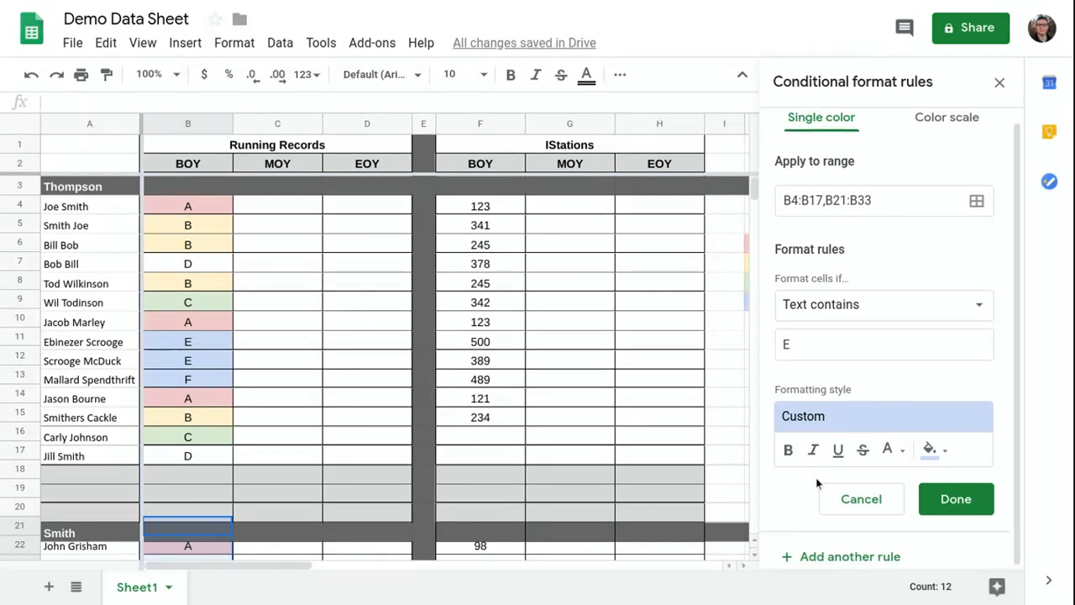
pyautogui.click(809, 556)
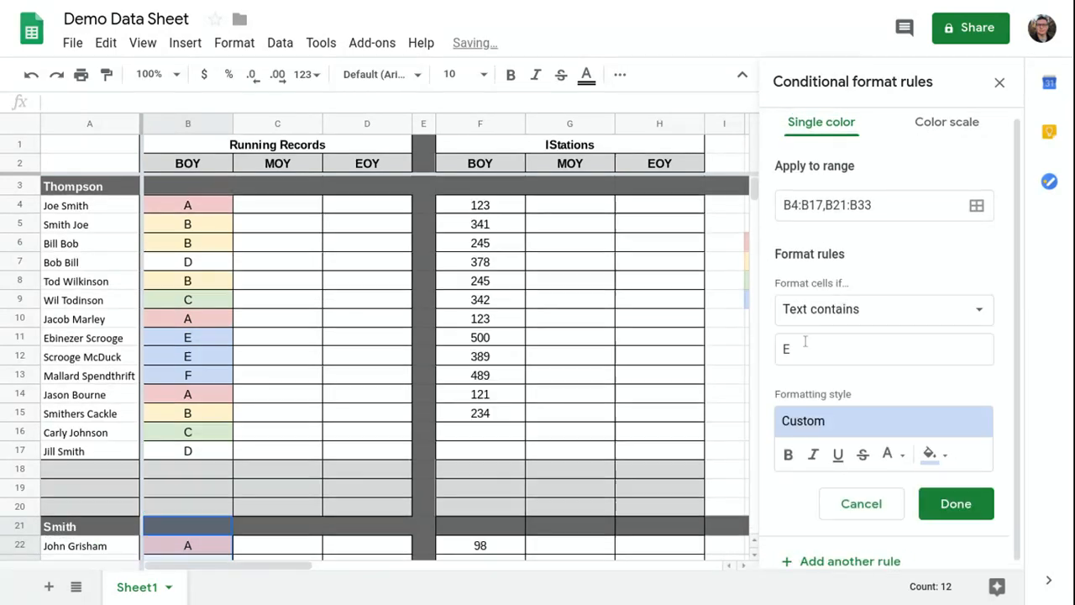
pyautogui.click(785, 349)
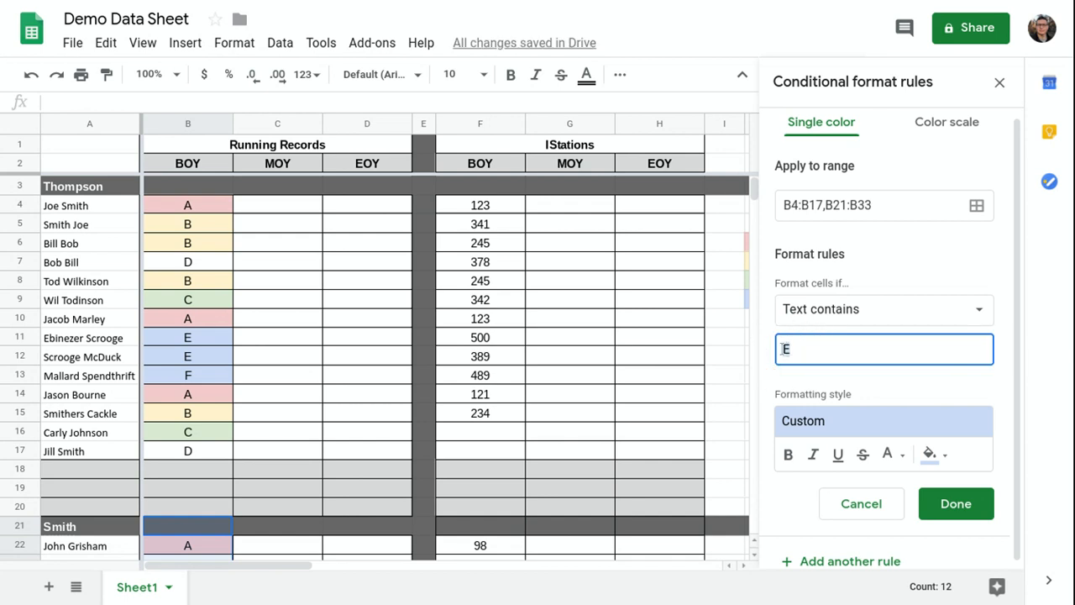
pyautogui.press('Delete')
pyautogui.write('D')
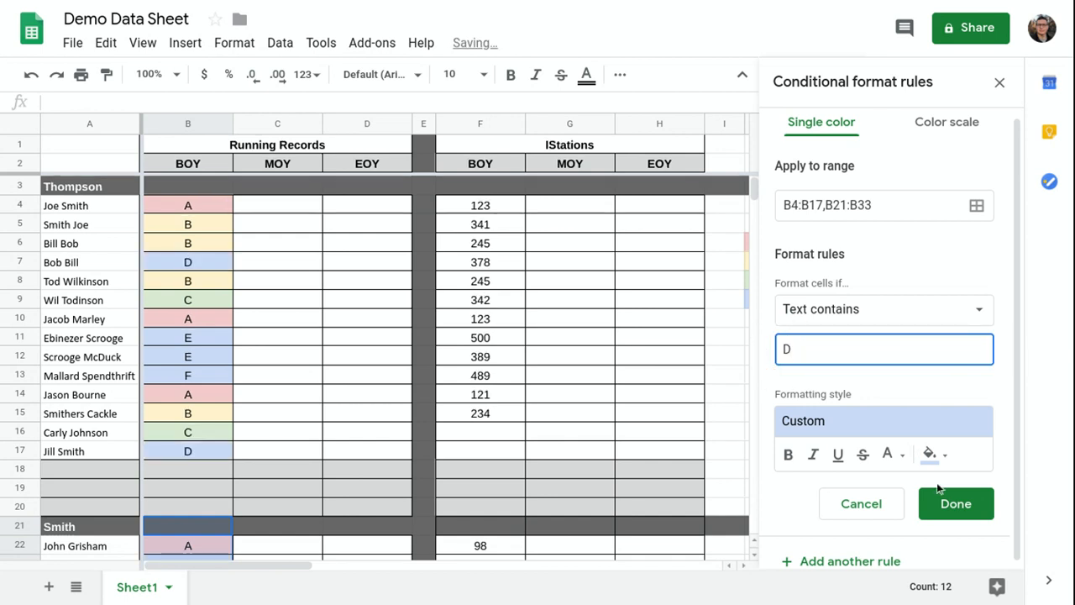
pyautogui.click(945, 507)
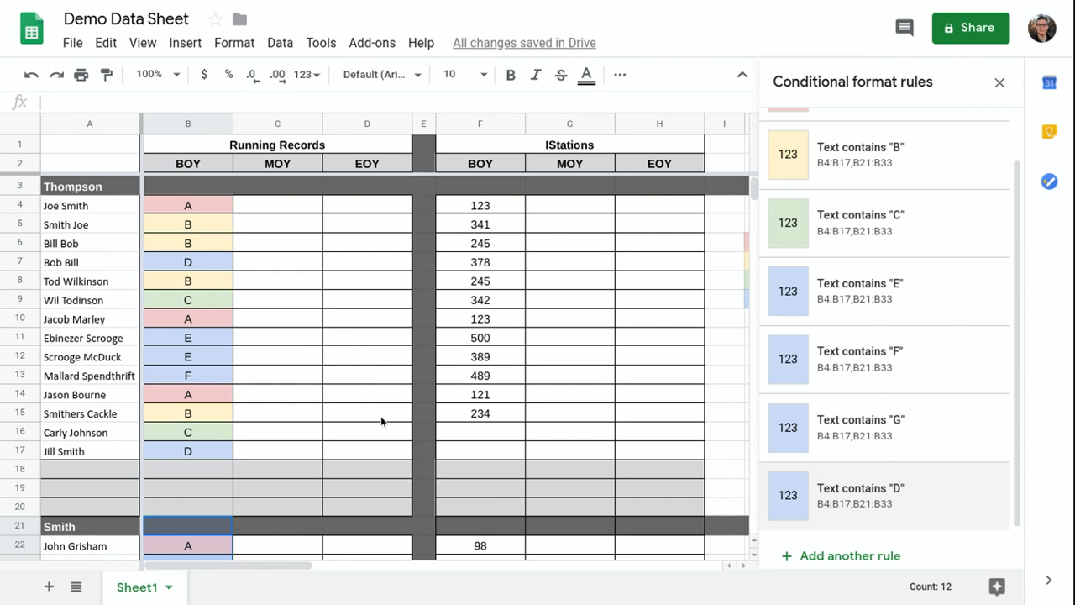
# Test the colour rules by changing the BOY Running Records score in B6 to C.
pyautogui.scroll(-2, 381, 420)
pyautogui.scroll(-4, 370, 412)
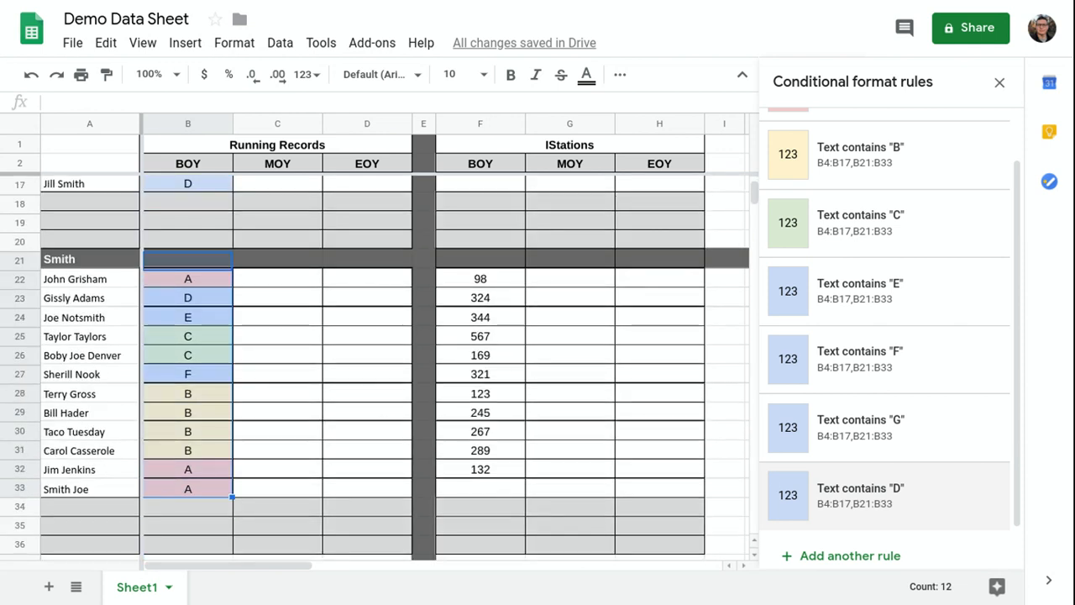
pyautogui.scroll(5, 276, 312)
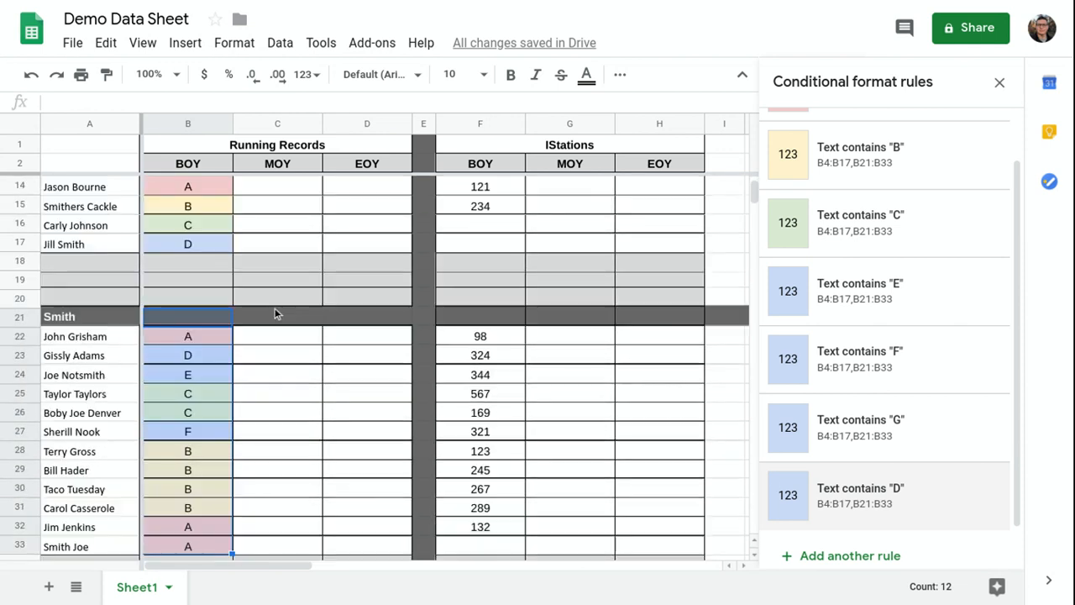
pyautogui.scroll(1, 275, 314)
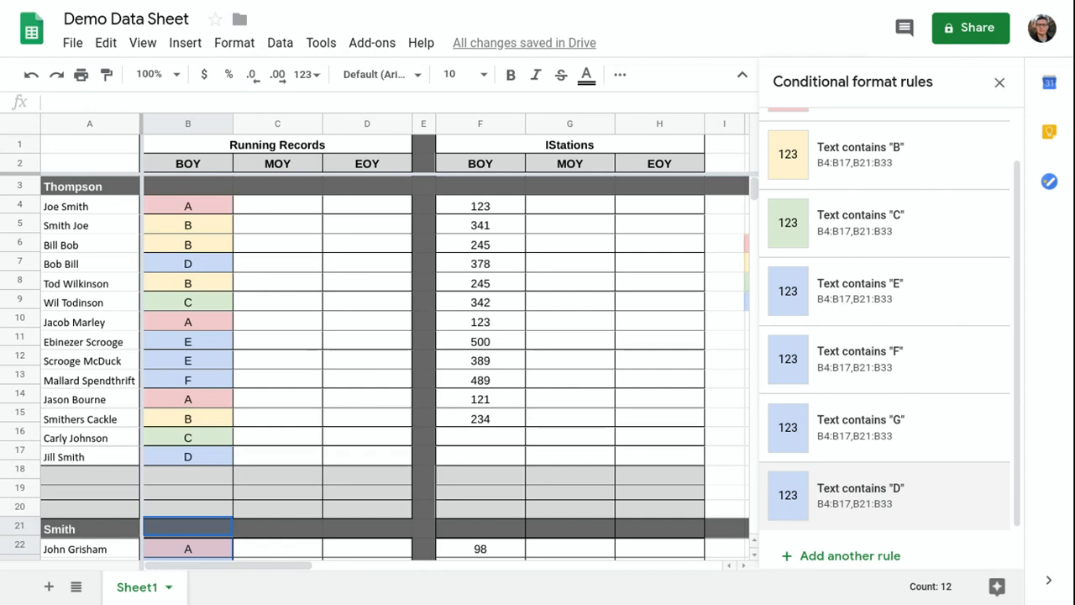
pyautogui.click(208, 242)
pyautogui.press('Delete')
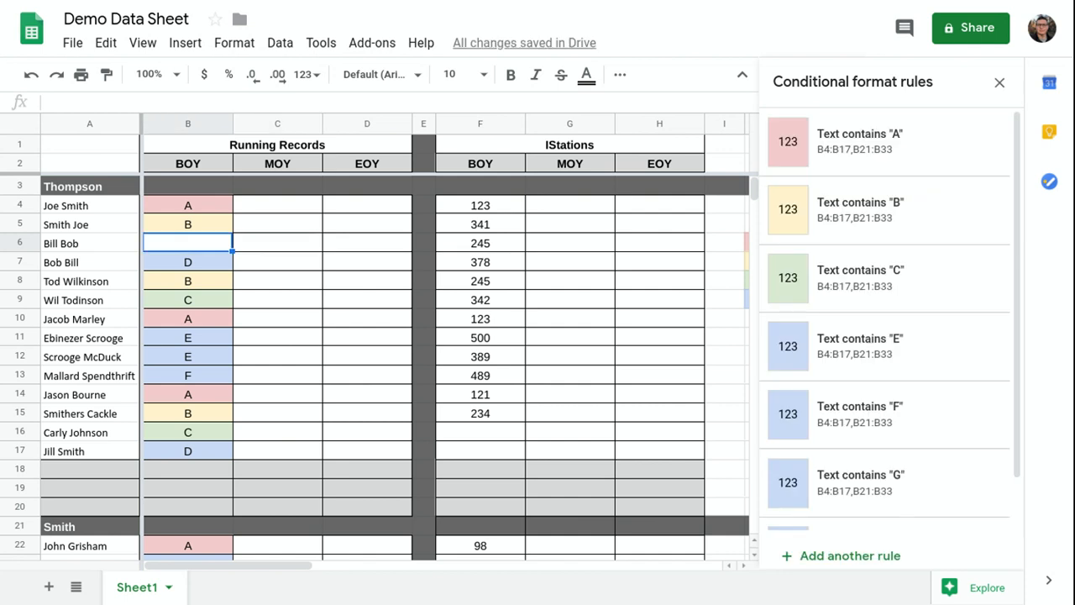
pyautogui.write('C')
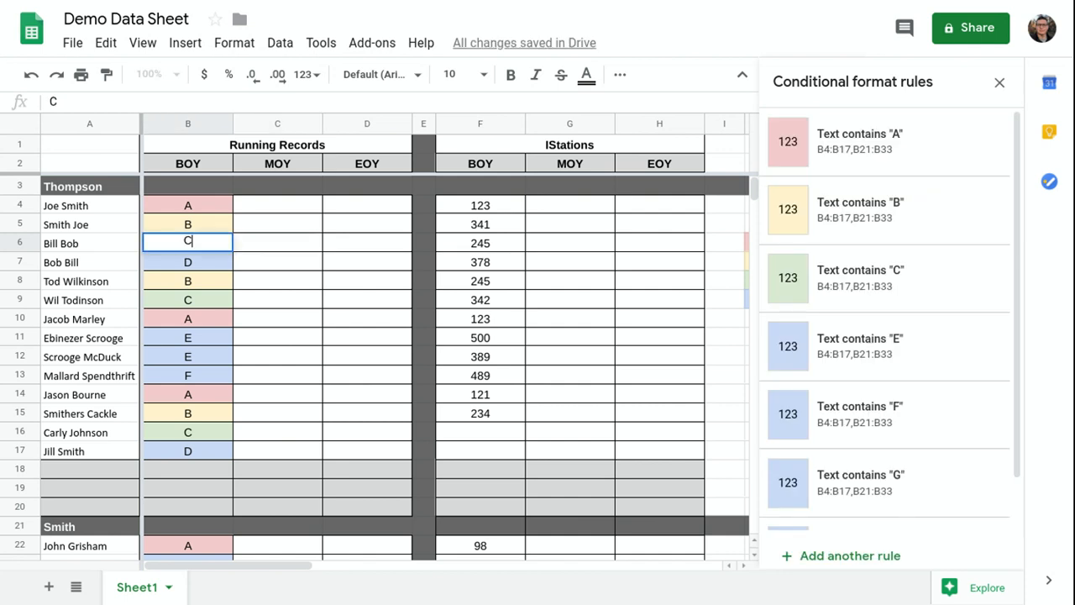
pyautogui.press('Return')
pyautogui.press('Up')
# Test the rules further by changing the score in B6 to A and then back to B.
pyautogui.press('Delete')
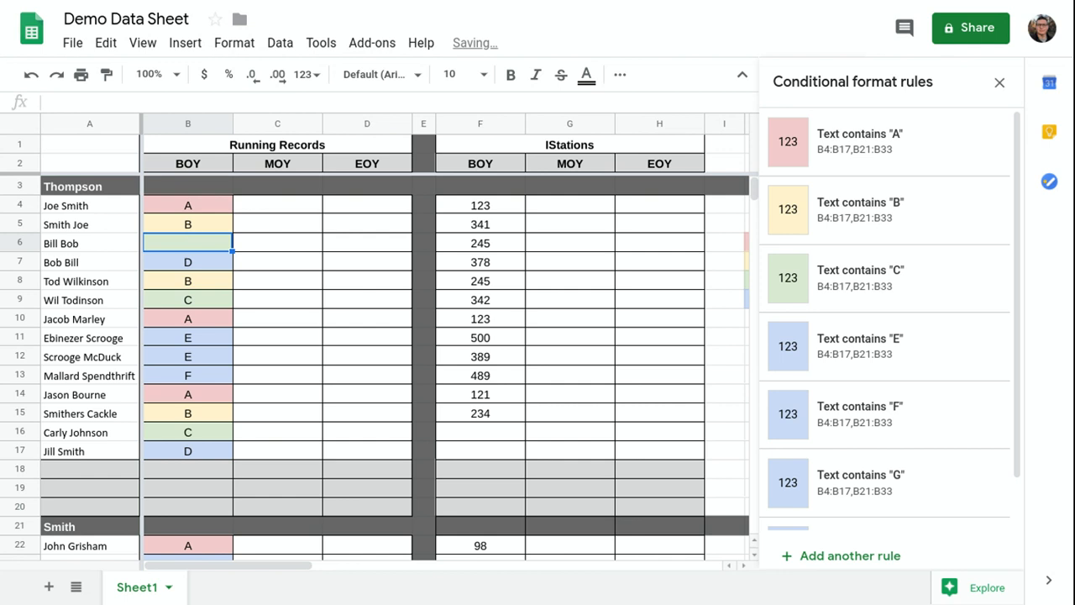
pyautogui.write('A')
pyautogui.press('Return')
pyautogui.press('Up')
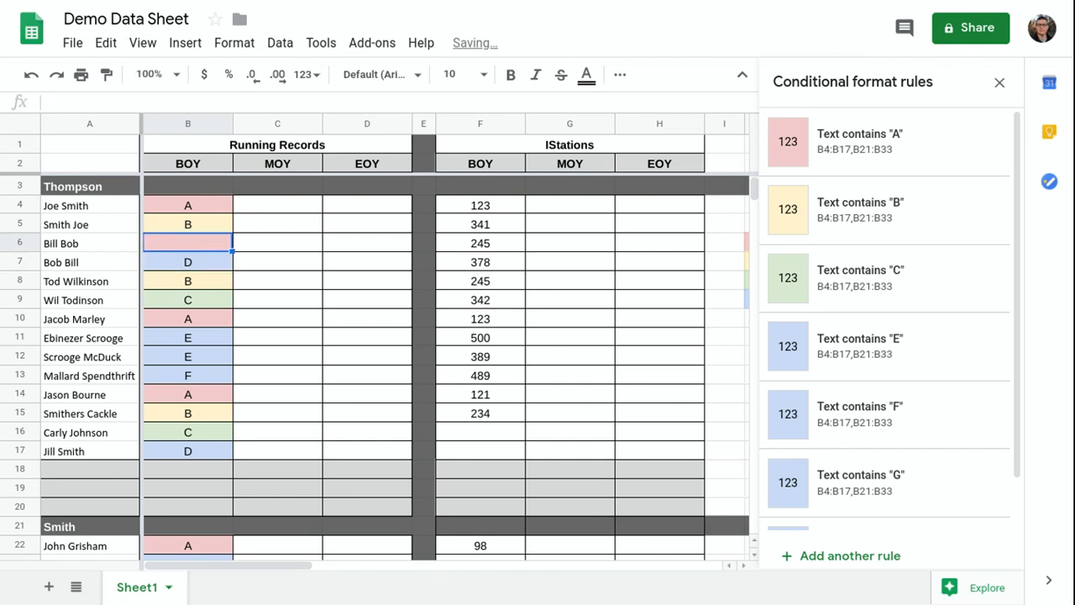
pyautogui.write('B')
pyautogui.press('Return')
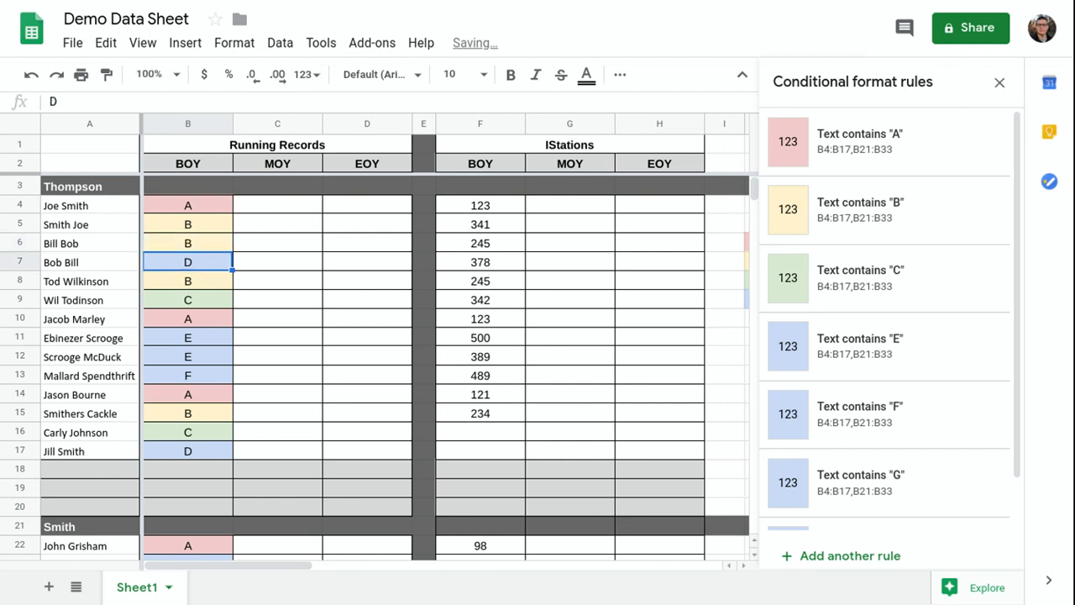
pyautogui.press('Up')
pyautogui.press('Right')
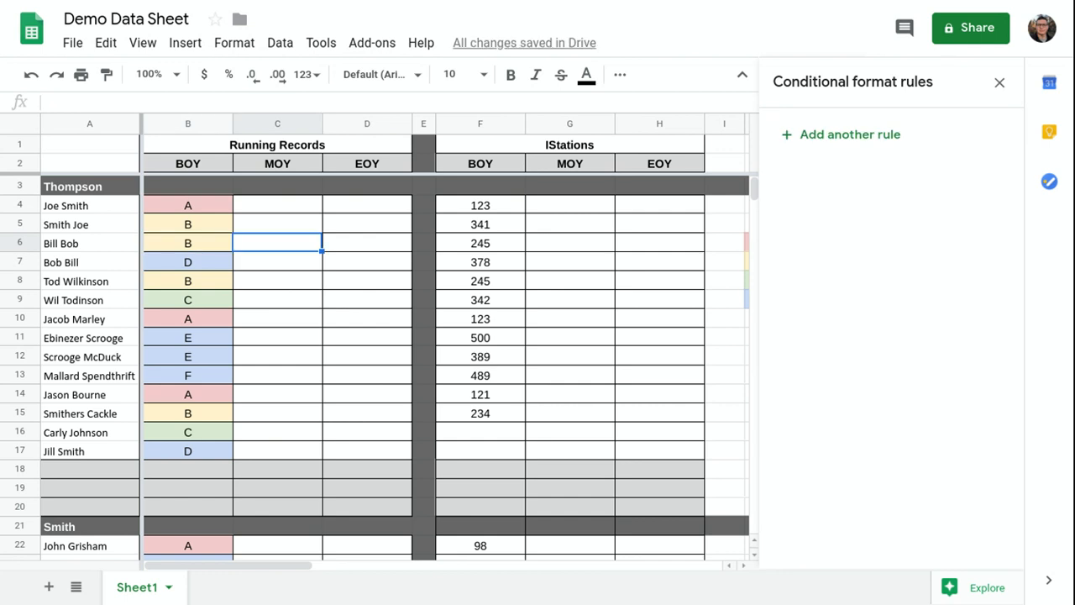
# Start a conditional formatting rule for the BOY IStations scores, applied to the ranges F4:F17 and F22:F33.
pyautogui.click(486, 210)
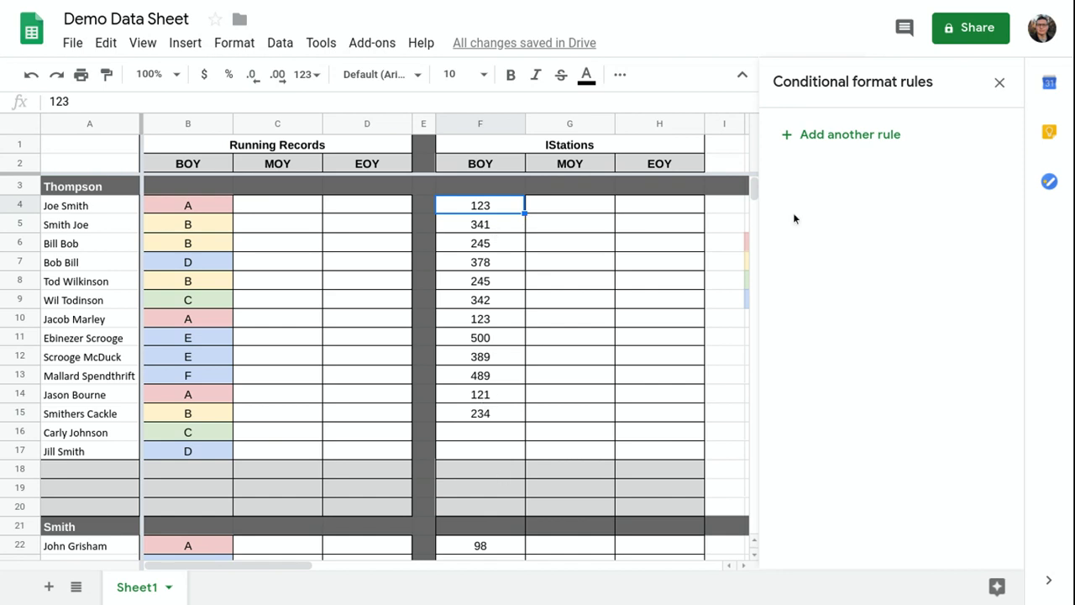
pyautogui.click(998, 82)
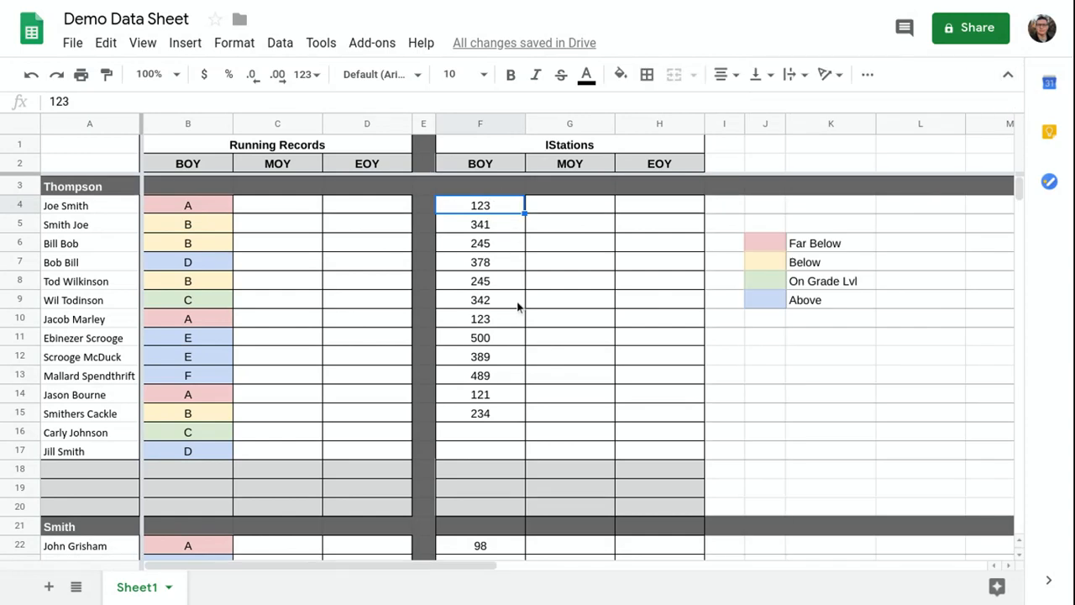
pyautogui.rightClick(485, 216)
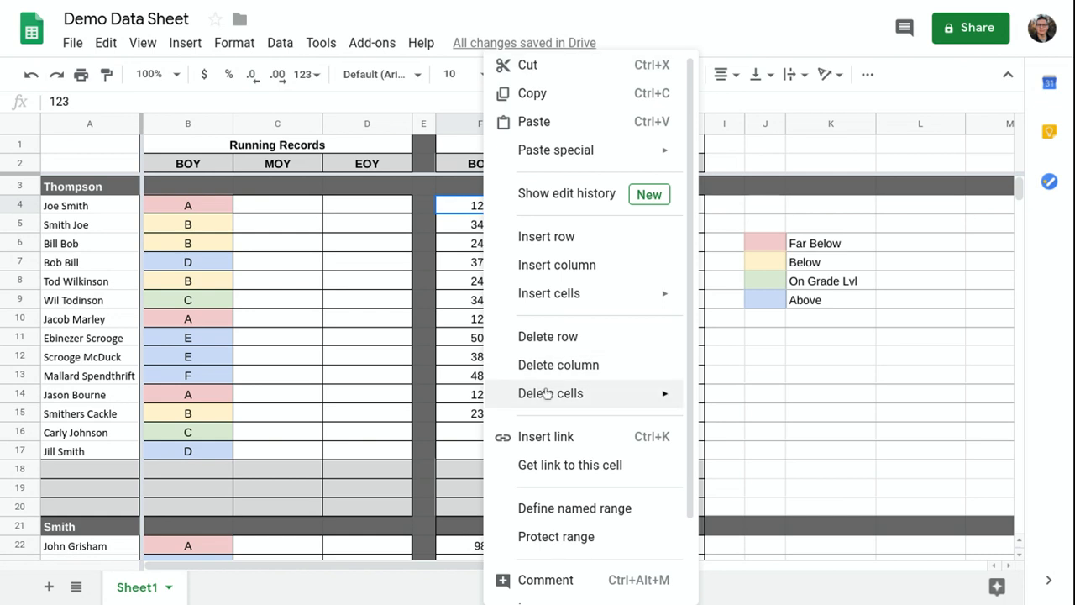
pyautogui.scroll(-3, 546, 391)
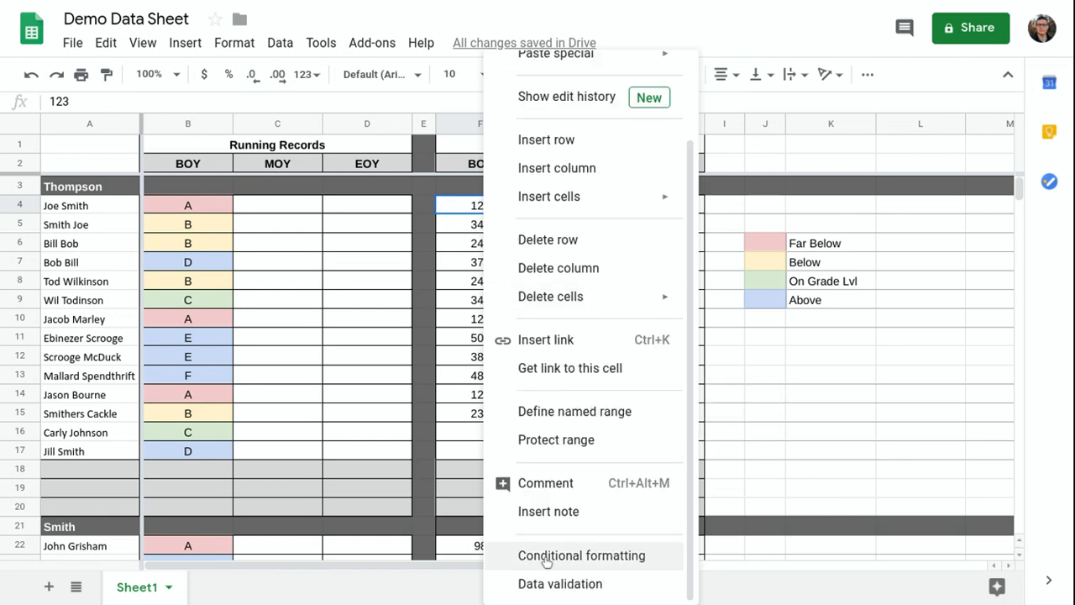
pyautogui.click(547, 556)
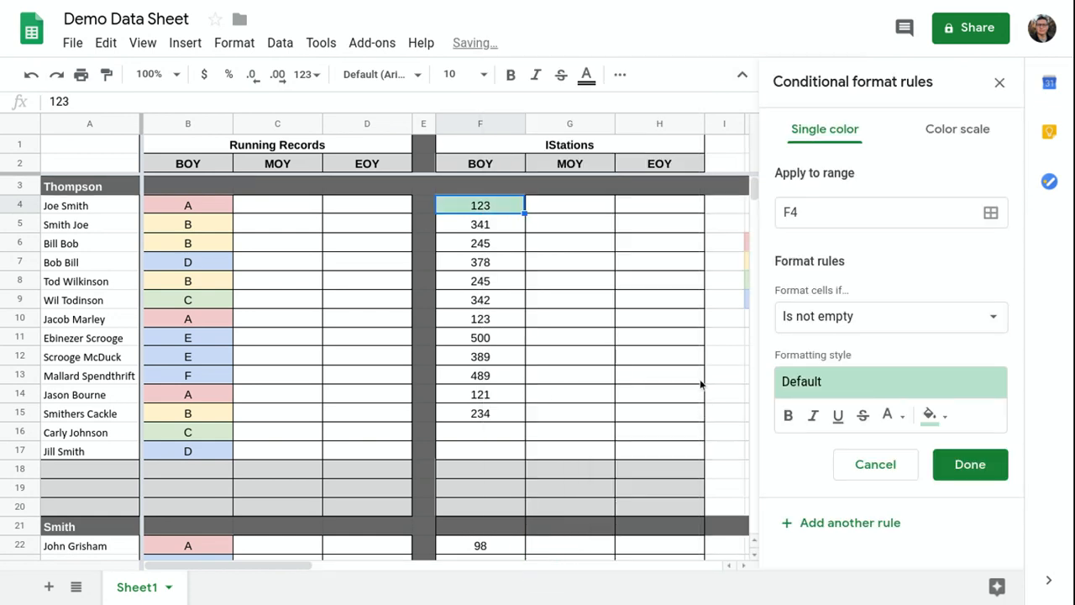
pyautogui.click(991, 213)
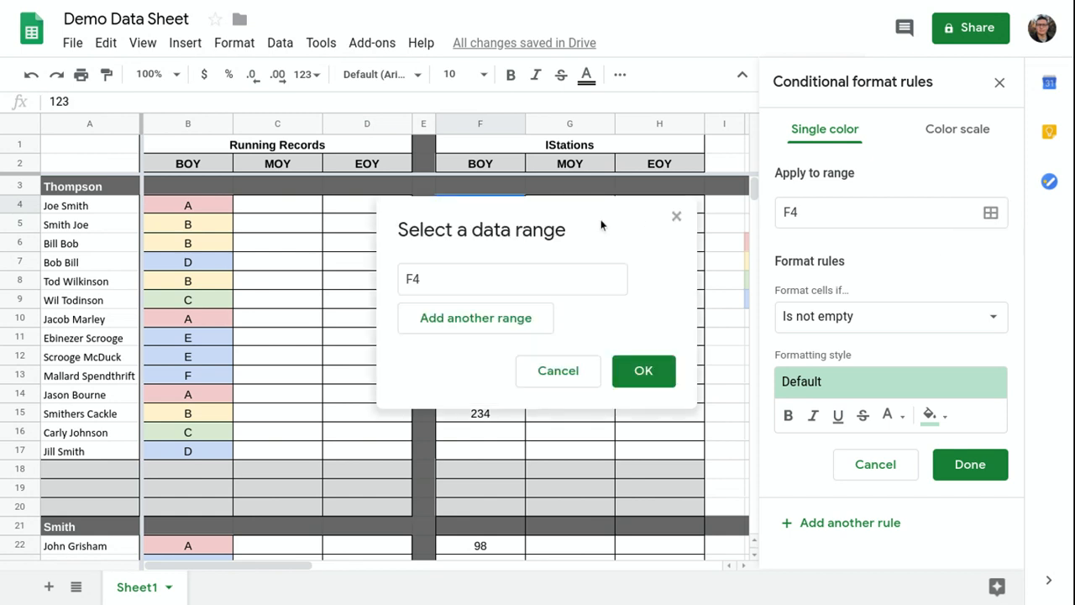
pyautogui.moveTo(599, 221); pyautogui.dragTo(276, 165)
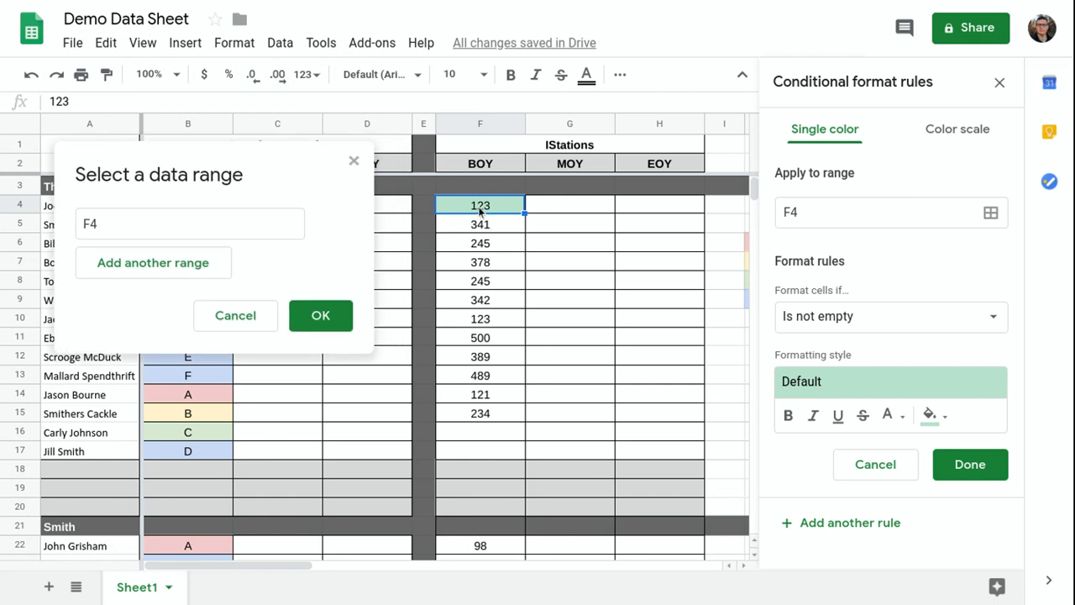
pyautogui.moveTo(479, 211); pyautogui.dragTo(470, 455)
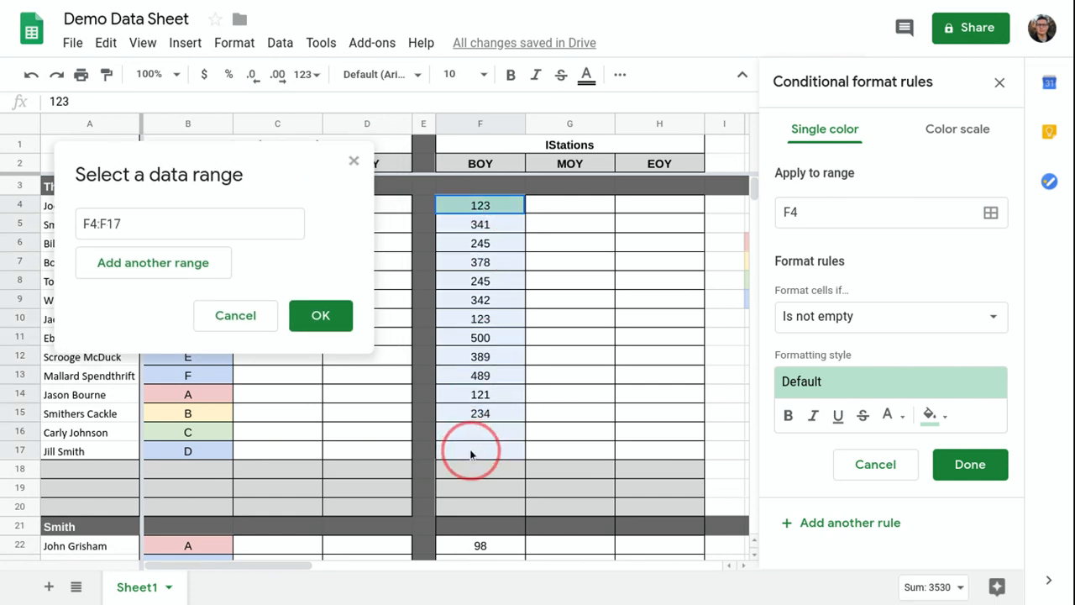
pyautogui.click(166, 270)
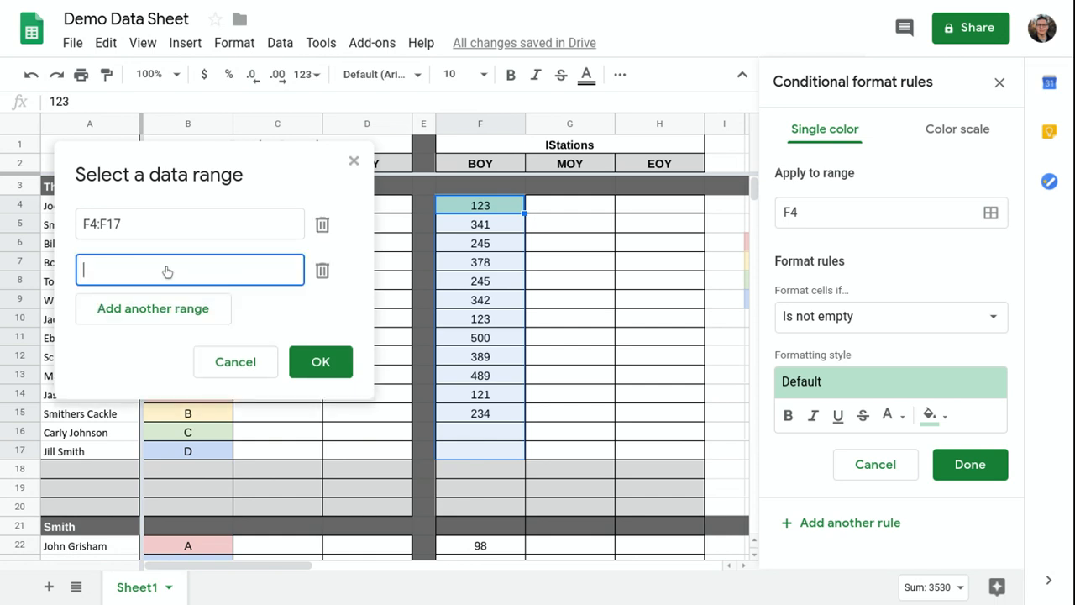
pyautogui.scroll(-4, 572, 482)
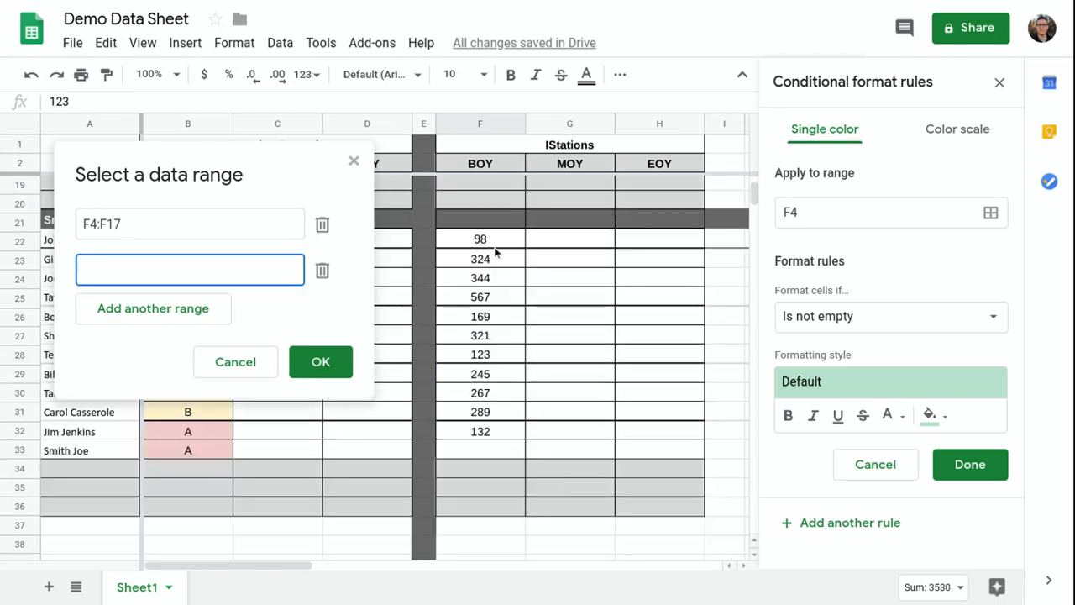
pyautogui.moveTo(490, 241); pyautogui.dragTo(470, 461)
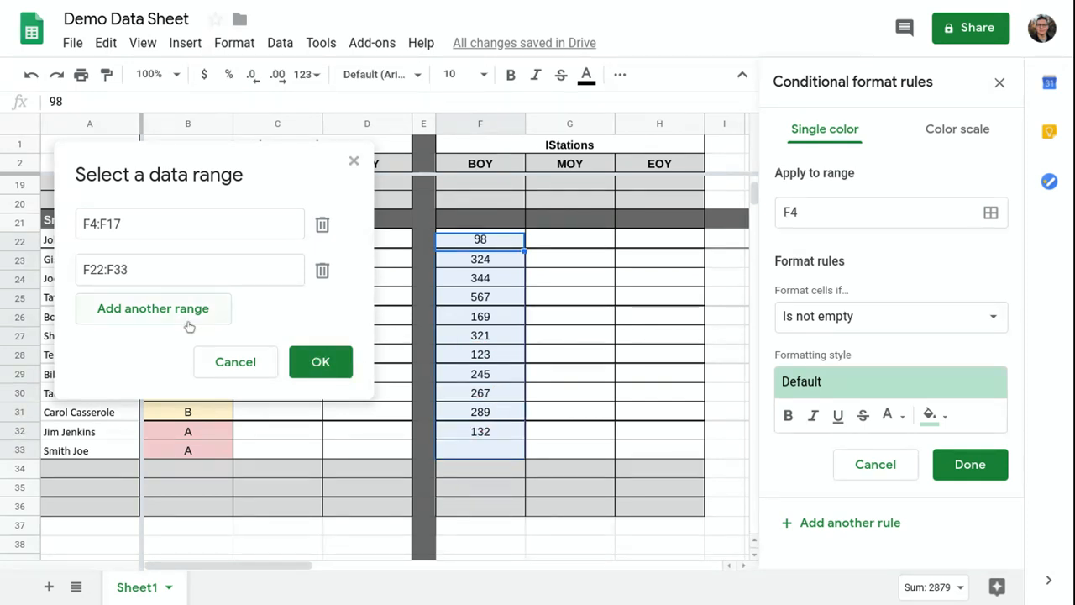
pyautogui.click(320, 363)
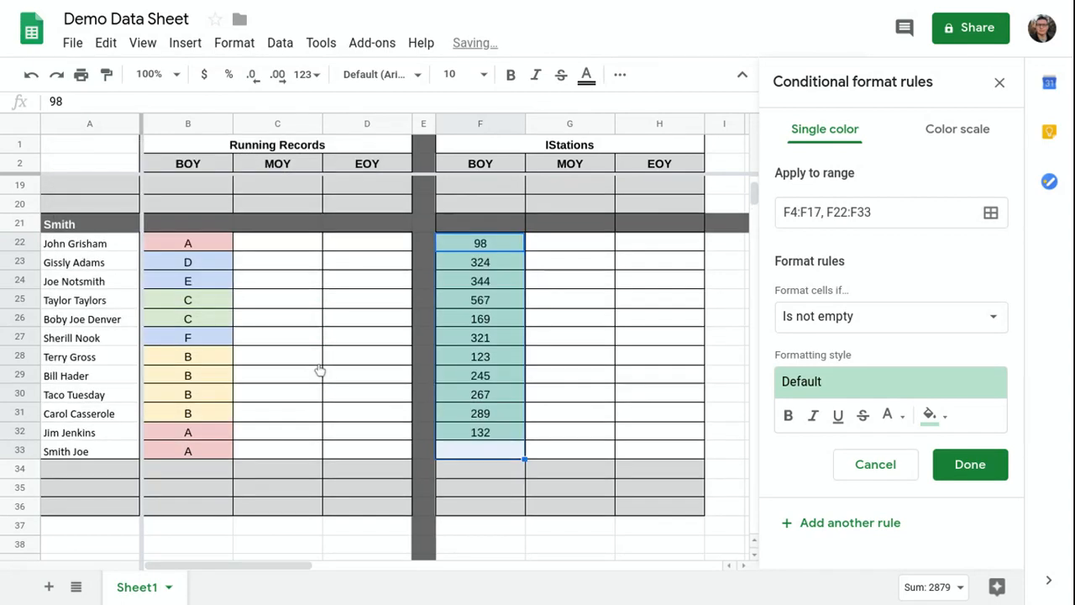
# Set the IStations rule's condition to format cells with a value less than 120.
pyautogui.scroll(2, 526, 378)
pyautogui.scroll(4, 527, 381)
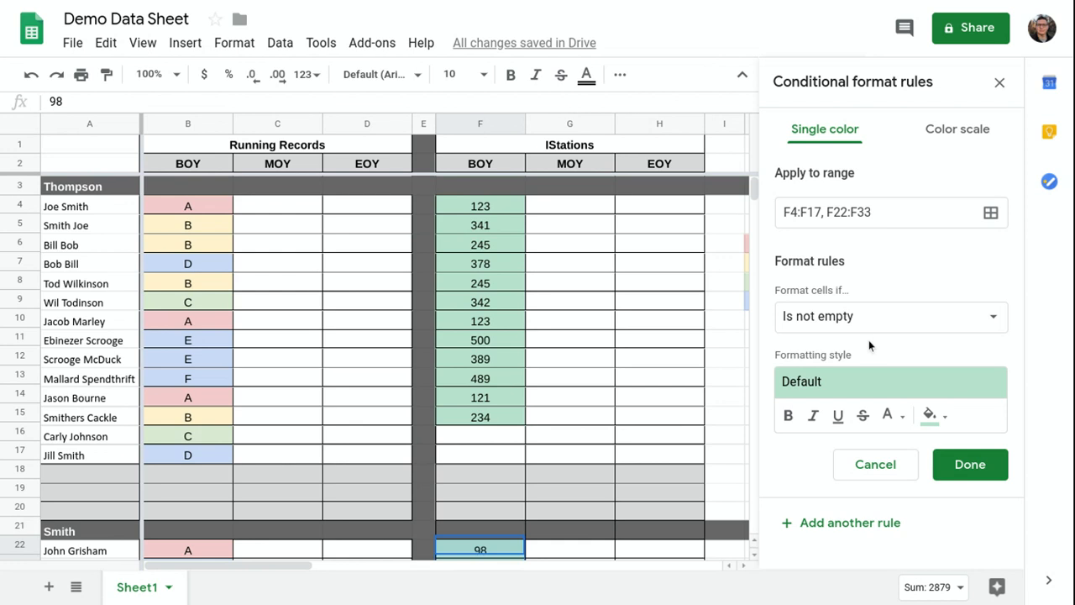
pyautogui.click(907, 319)
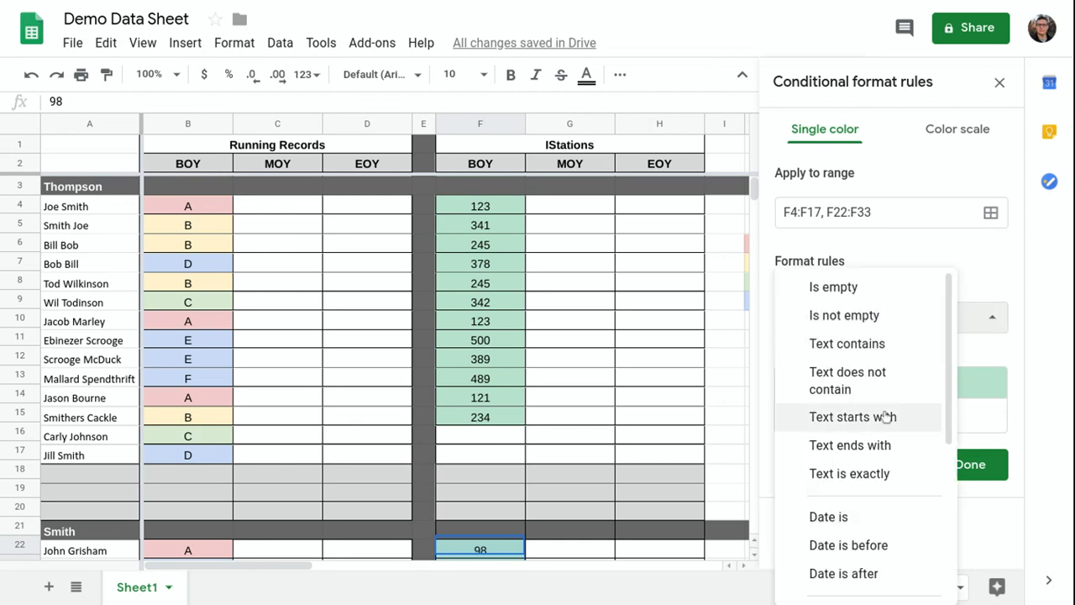
pyautogui.scroll(-3, 884, 416)
pyautogui.scroll(-1, 886, 416)
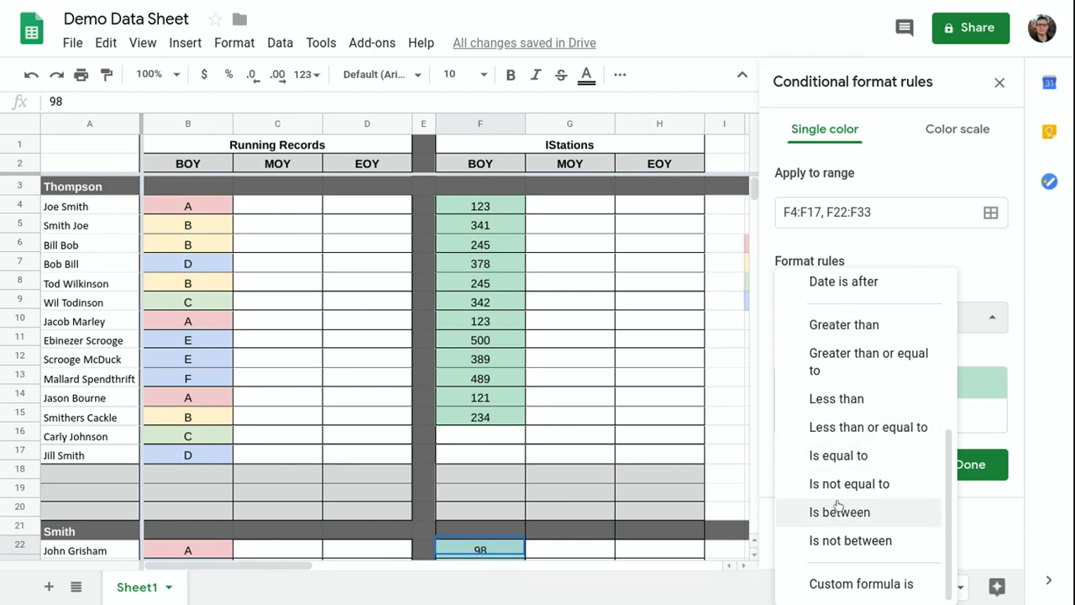
pyautogui.click(865, 403)
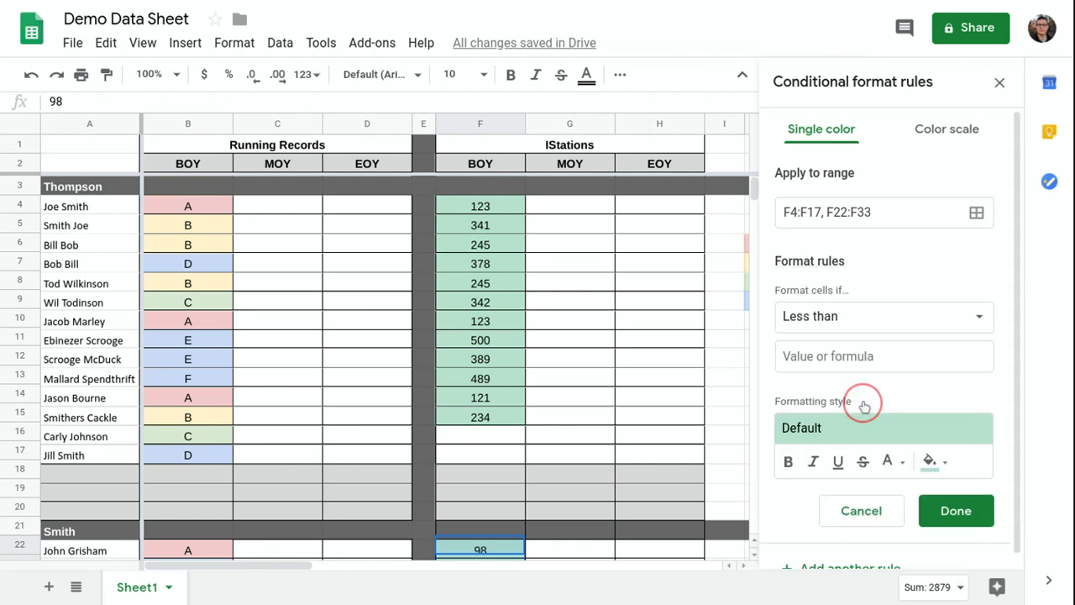
pyautogui.click(827, 353)
pyautogui.write('120')
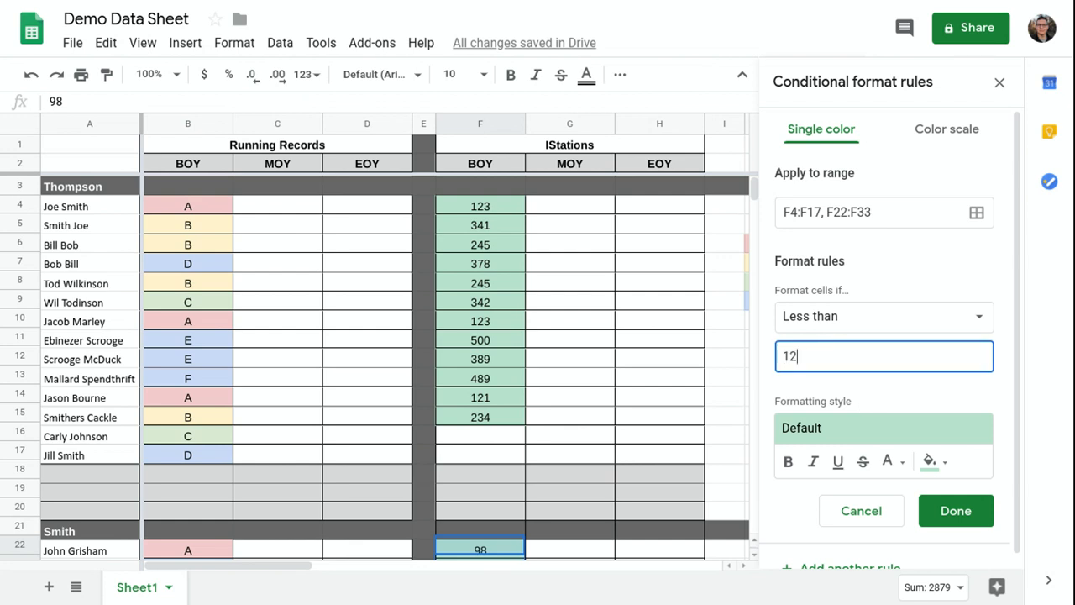
pyautogui.click(932, 460)
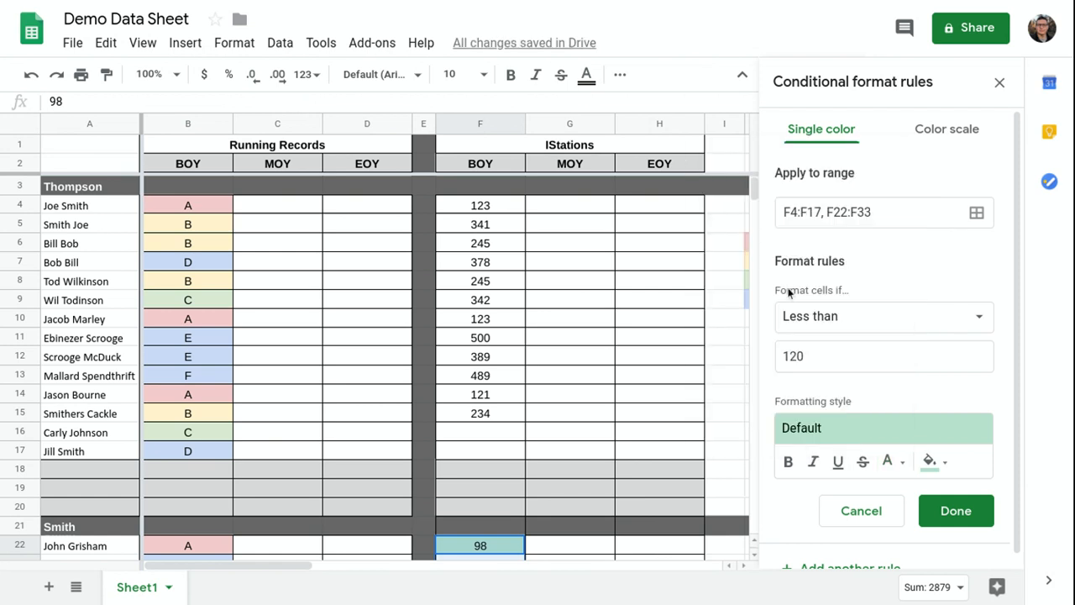
# Change the rule's less-than threshold to 135 and give the matching cells the light red fill.
pyautogui.click(813, 354)
pyautogui.press('BackSpace')
pyautogui.press('BackSpace')
pyautogui.write('35')
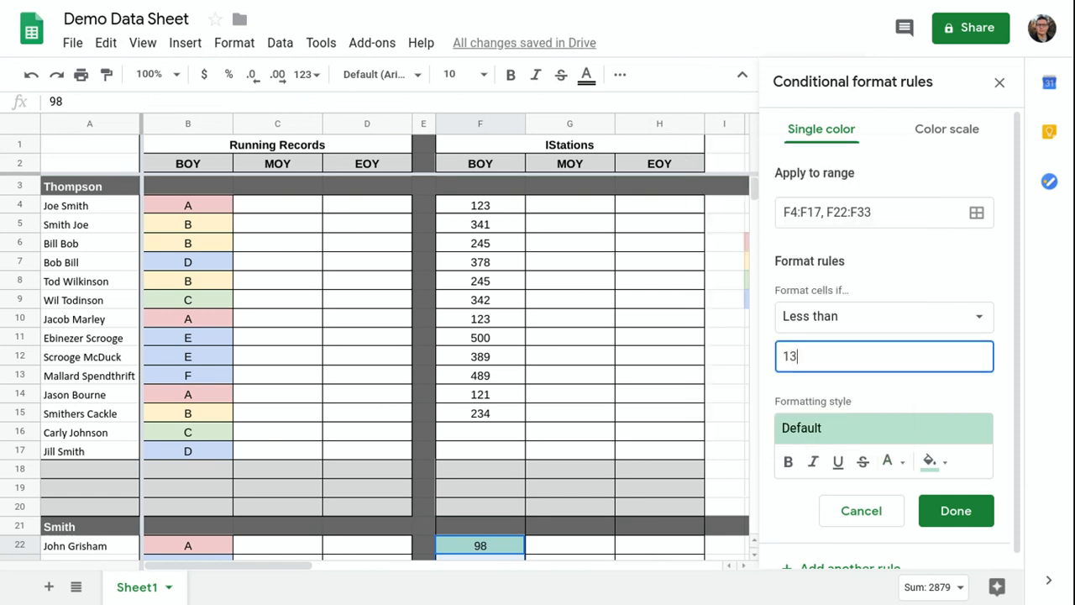
pyautogui.click(930, 460)
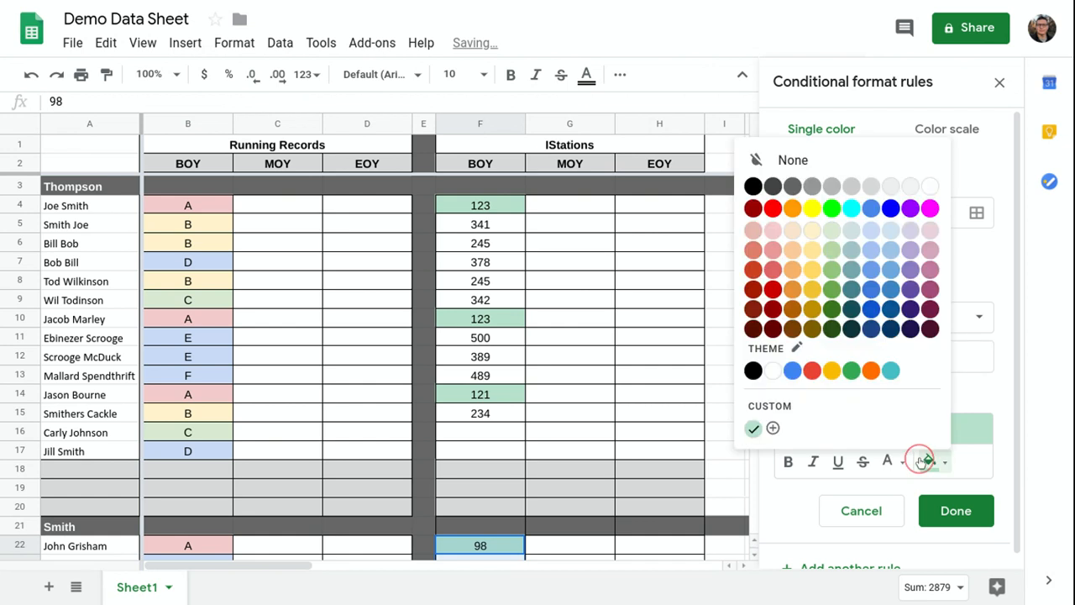
pyautogui.click(773, 233)
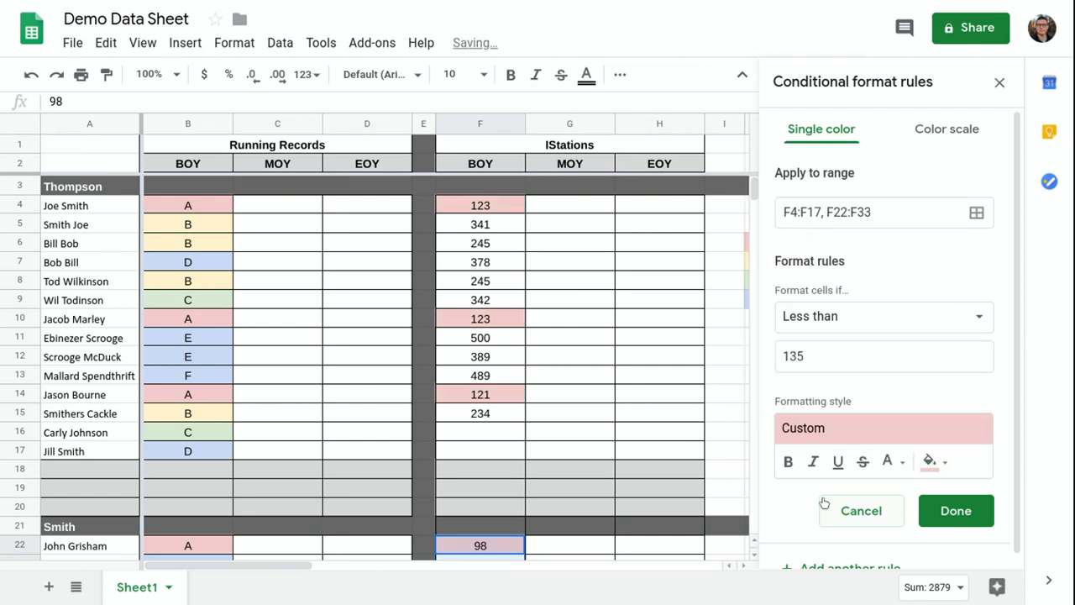
# Add another rule for the same IStations ranges that gives scores between 136 and 280 the light yellow fill.
pyautogui.scroll(-1, 816, 497)
pyautogui.click(800, 551)
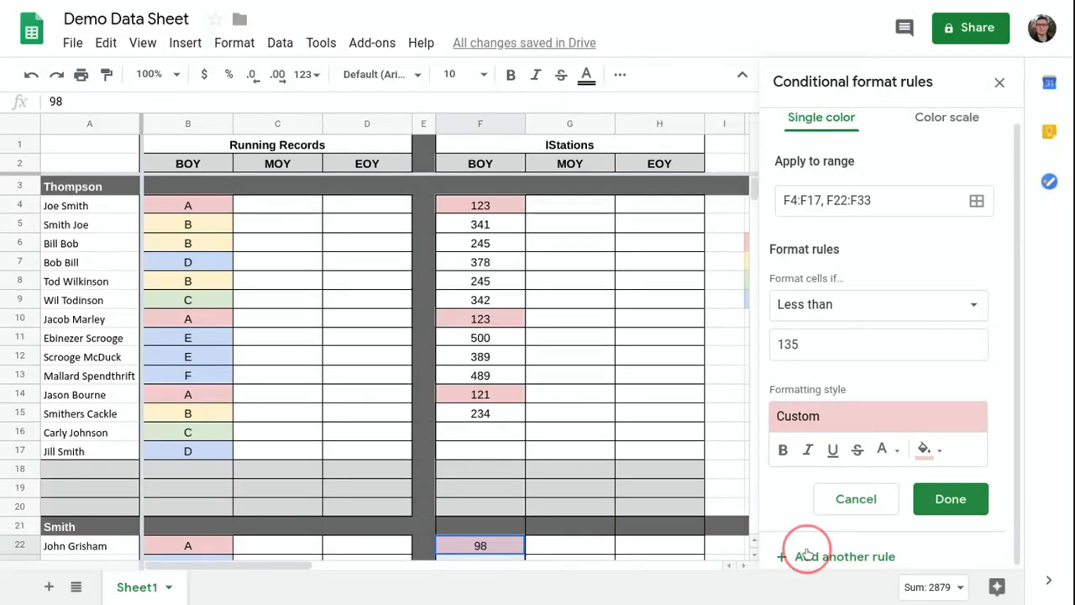
pyautogui.click(879, 312)
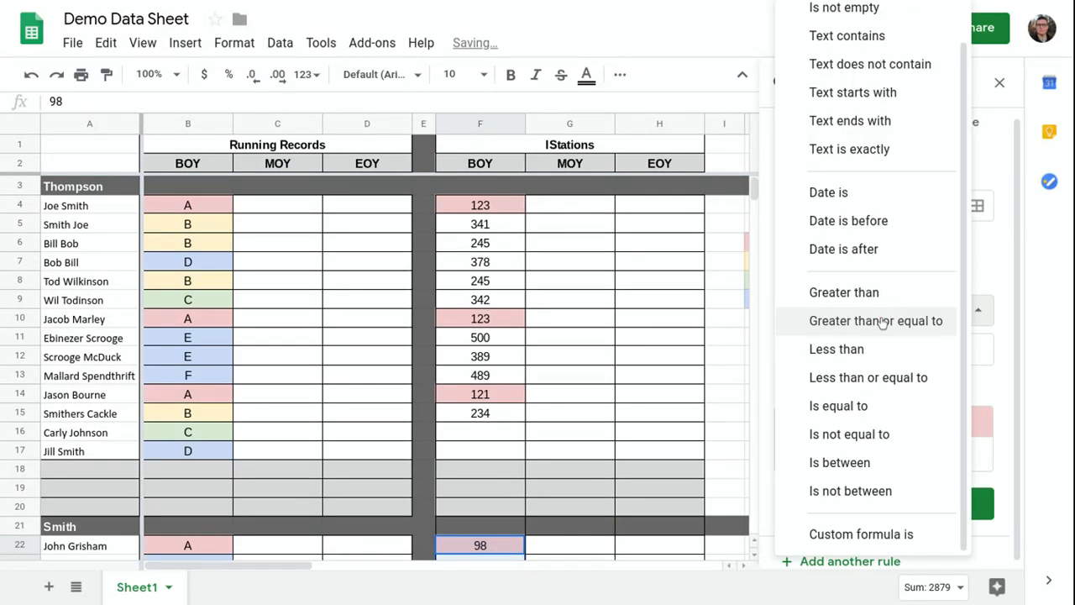
pyautogui.click(843, 462)
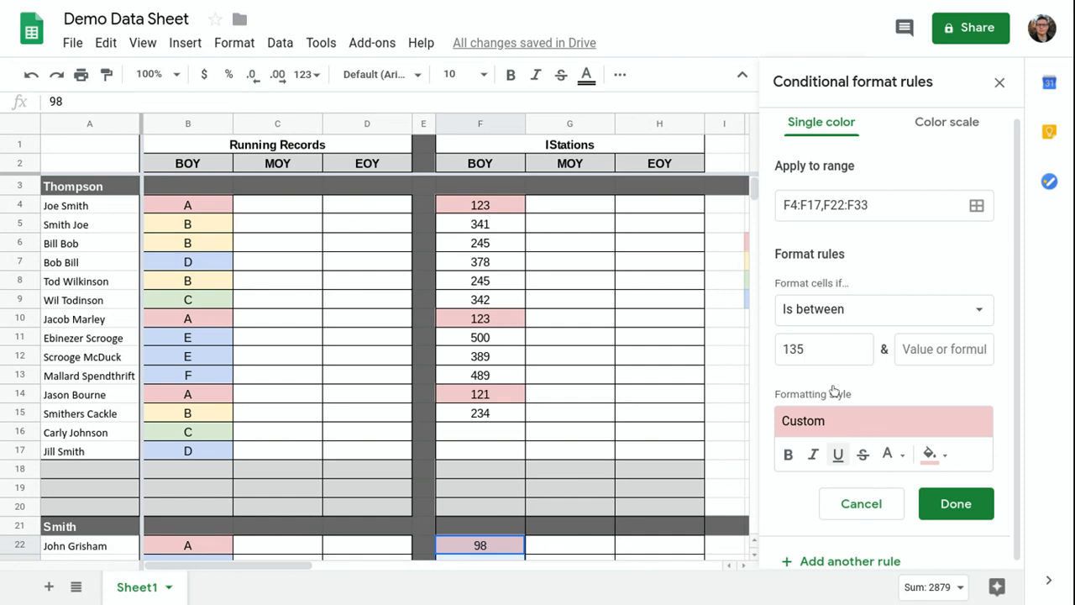
pyautogui.click(821, 352)
pyautogui.press('BackSpace')
pyautogui.write('6')
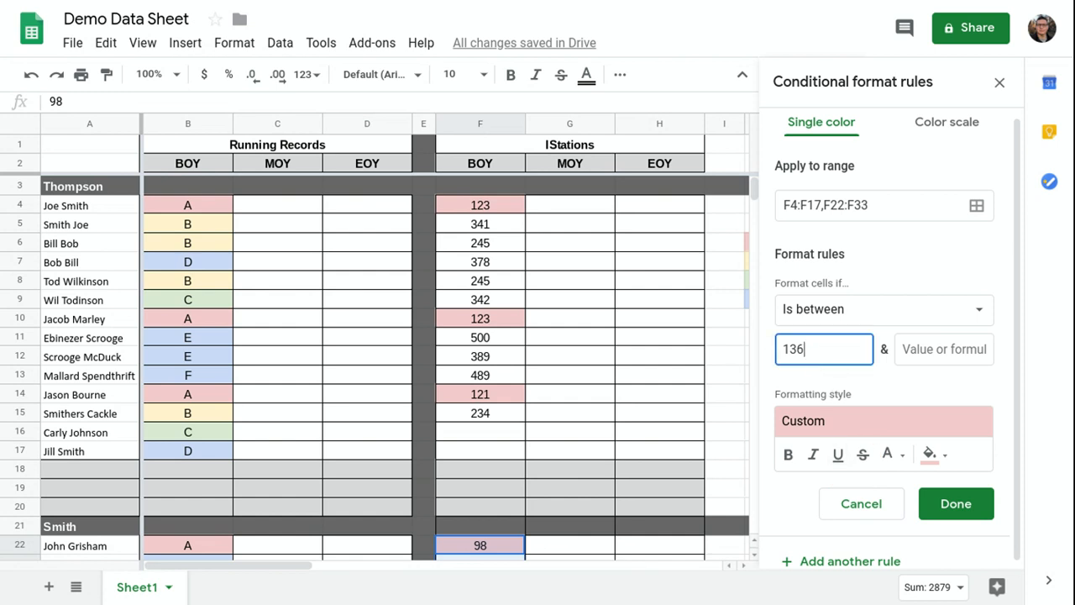
pyautogui.click(937, 357)
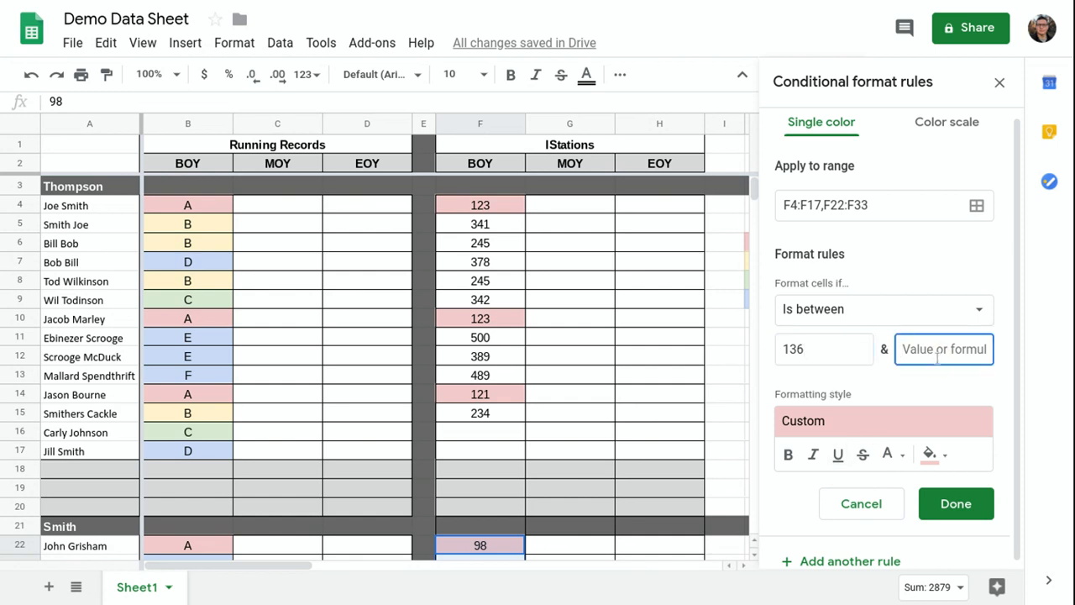
pyautogui.write('2')
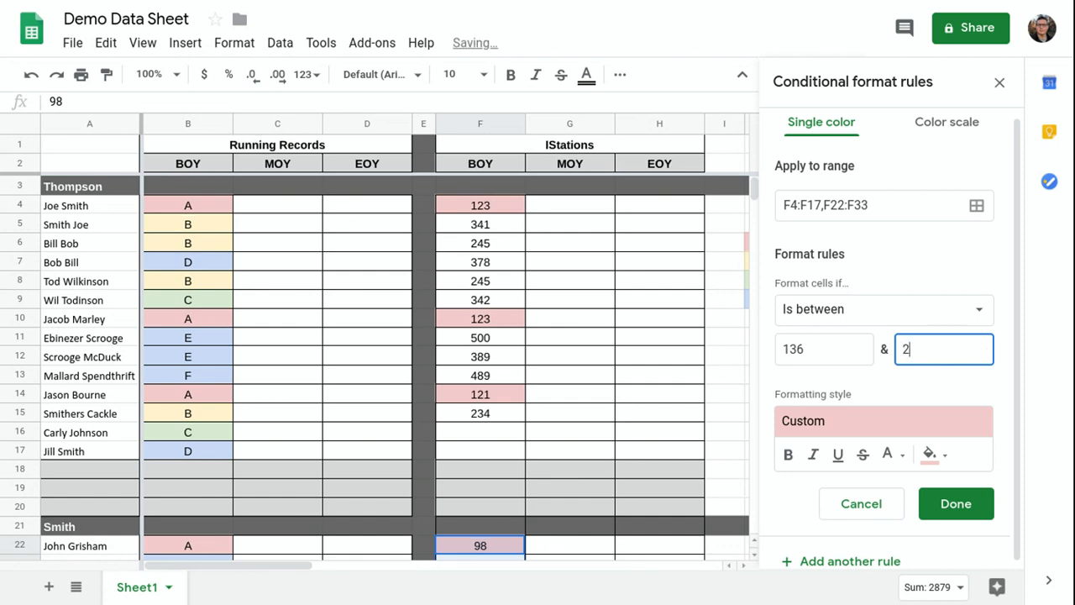
pyautogui.write('80')
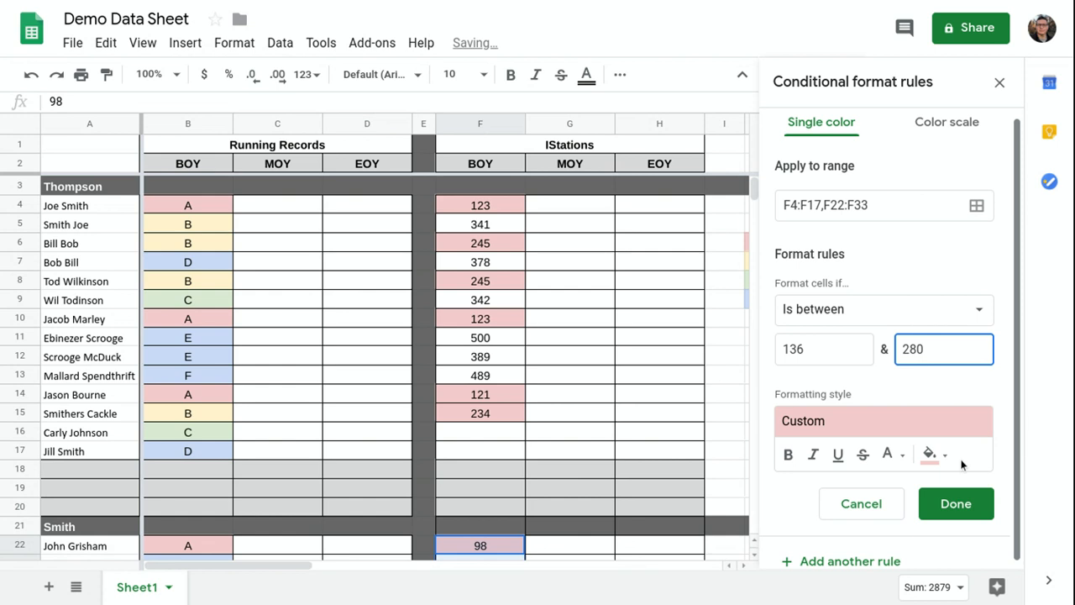
pyautogui.click(934, 454)
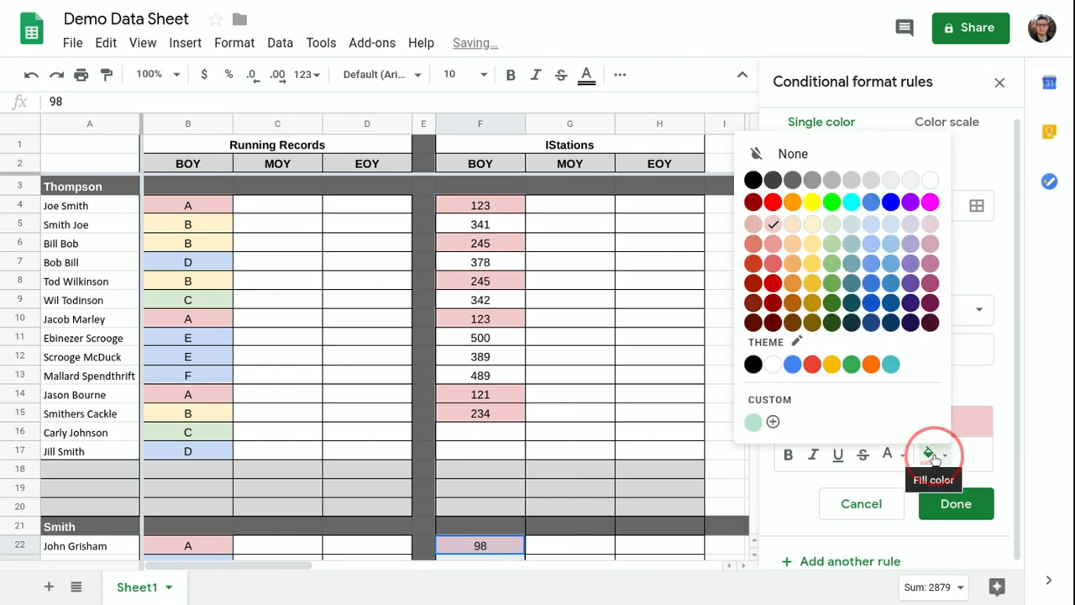
pyautogui.click(819, 231)
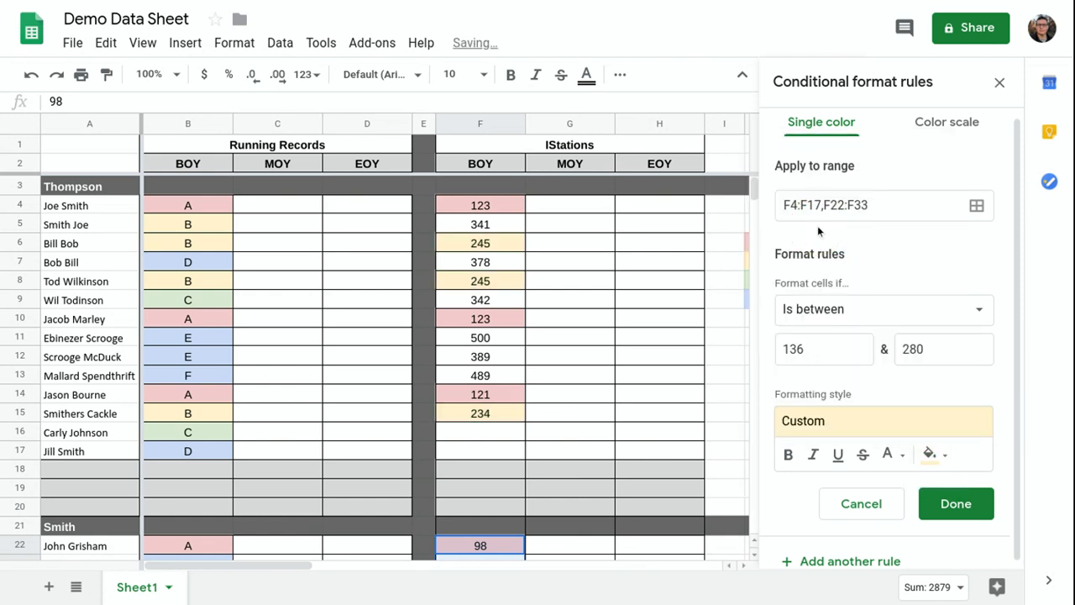
# Add another rule for the same IStations ranges that gives scores between 281 and 400 the light green fill.
pyautogui.click(822, 561)
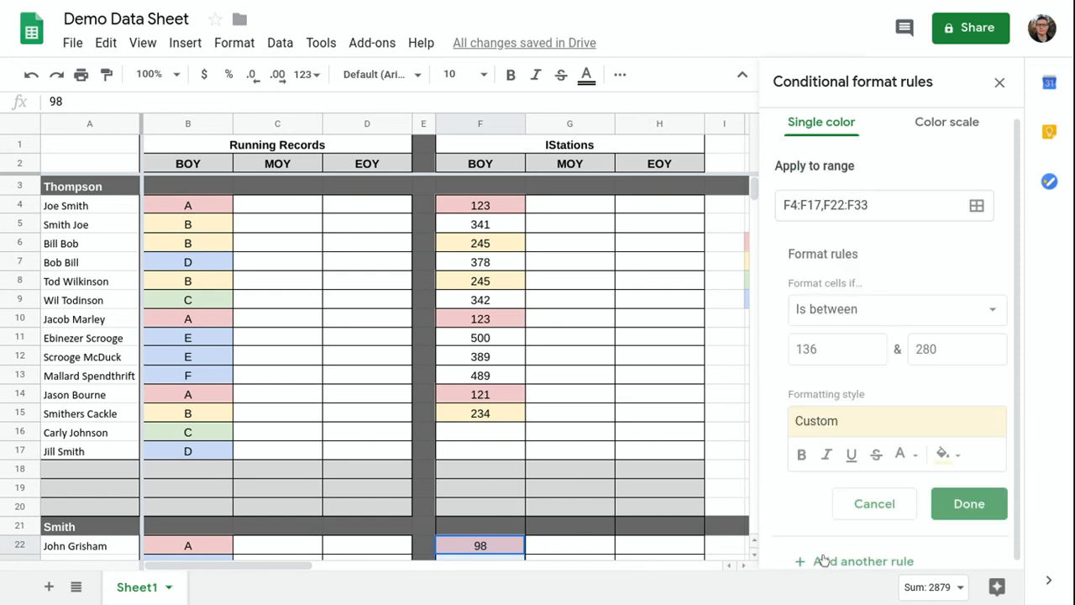
pyautogui.click(827, 351)
pyautogui.press('BackSpace')
pyautogui.press('BackSpace')
pyautogui.press('BackSpace')
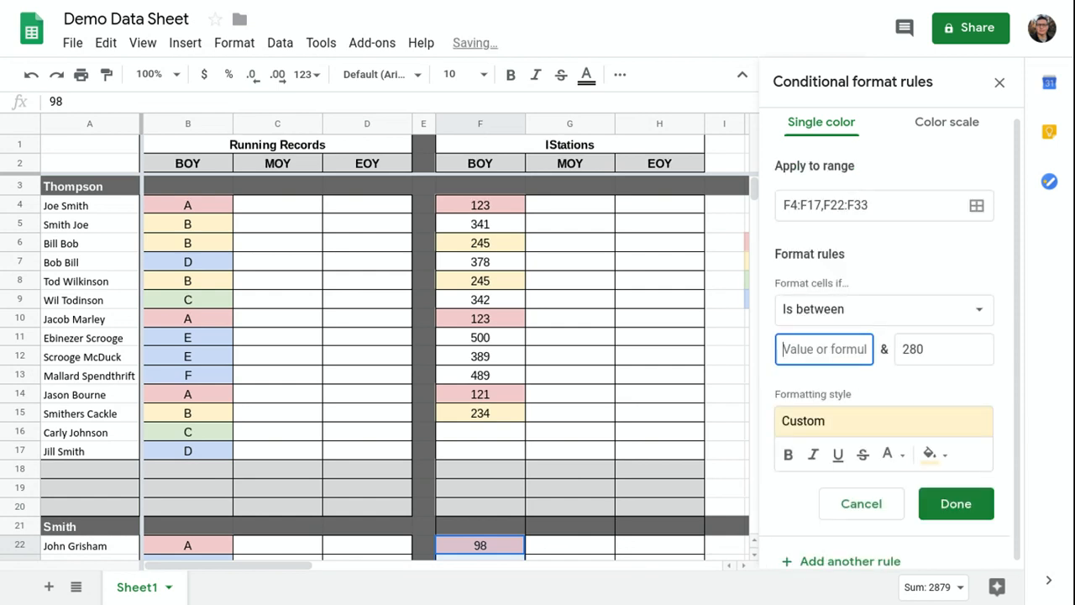
pyautogui.write('281')
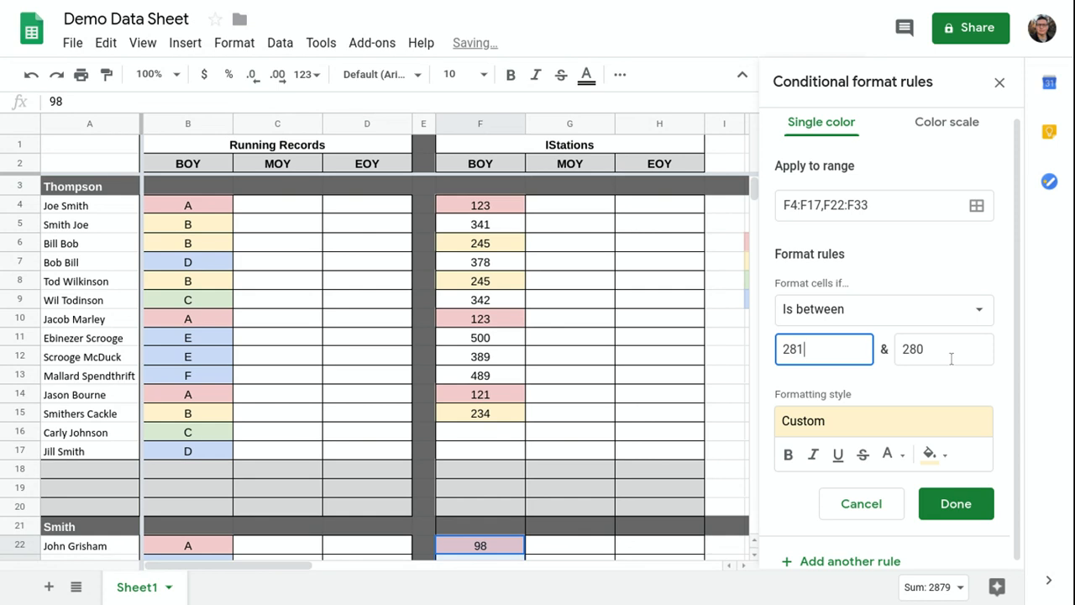
pyautogui.click(948, 353)
pyautogui.press('BackSpace')
pyautogui.press('BackSpace')
pyautogui.press('BackSpace')
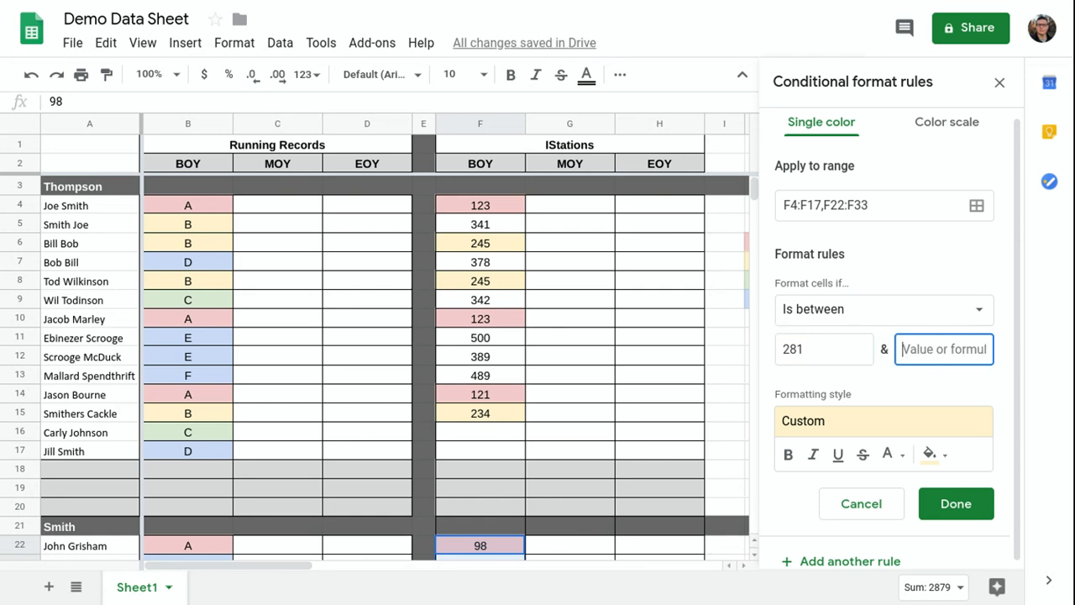
pyautogui.write('400')
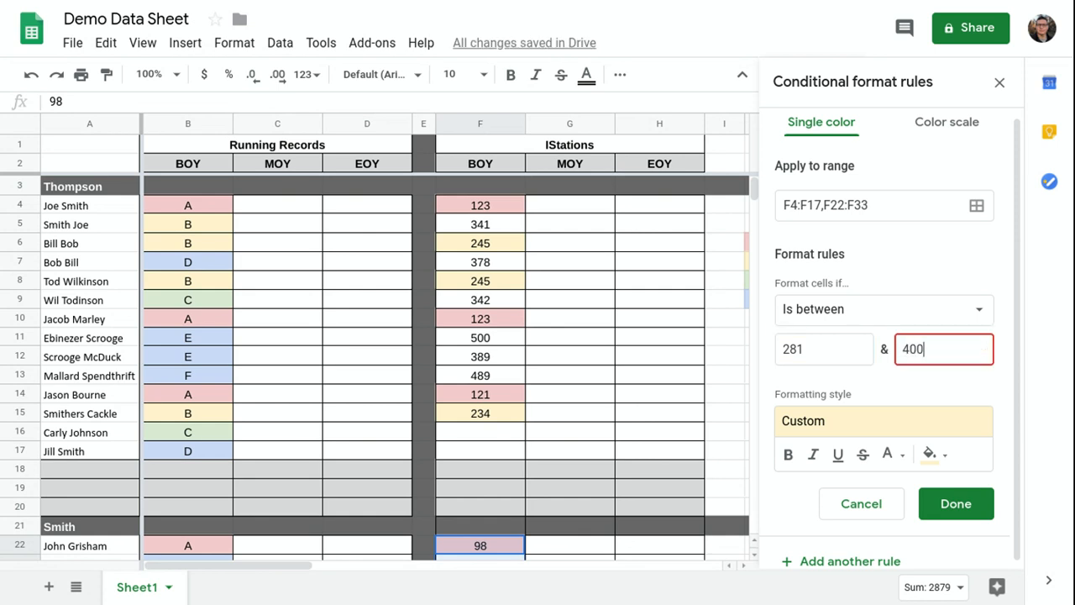
pyautogui.click(932, 454)
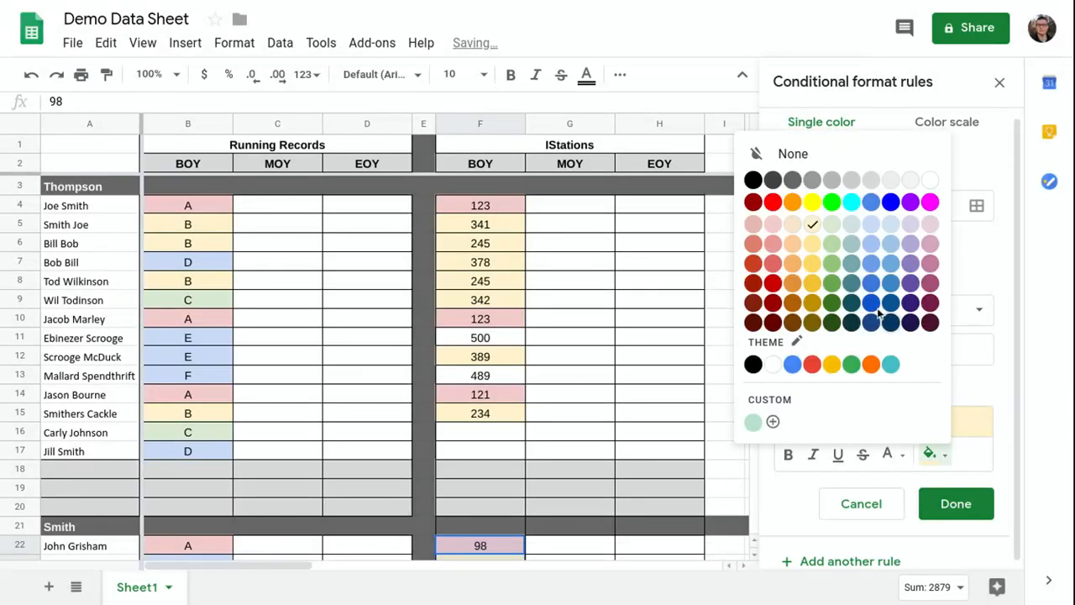
pyautogui.click(832, 225)
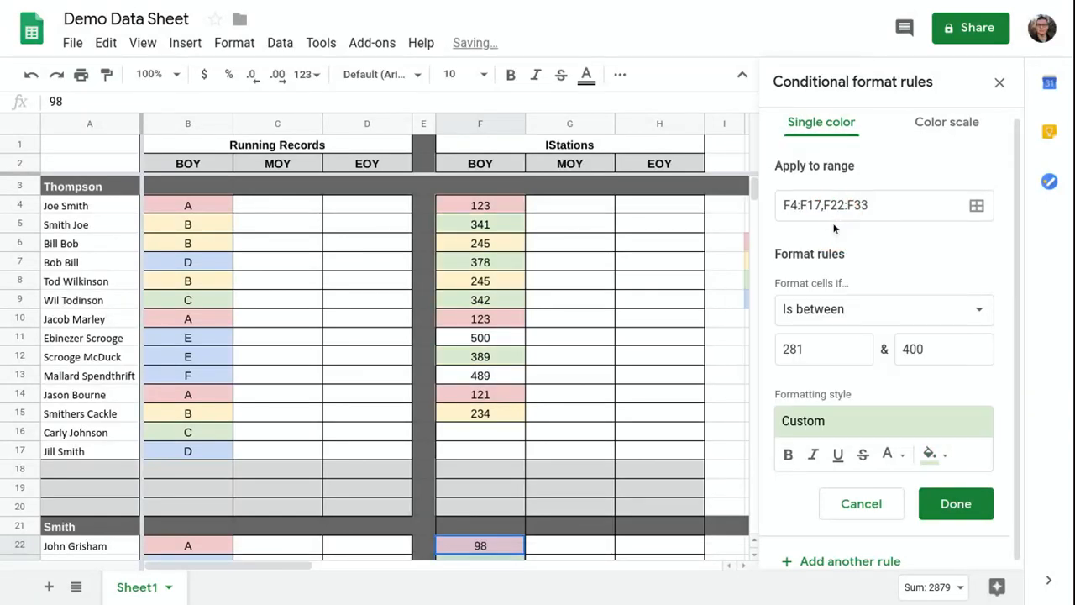
# Add a final rule for the same IStations ranges that gives scores greater than 400 the light blue fill, and save the rules.
pyautogui.click(845, 311)
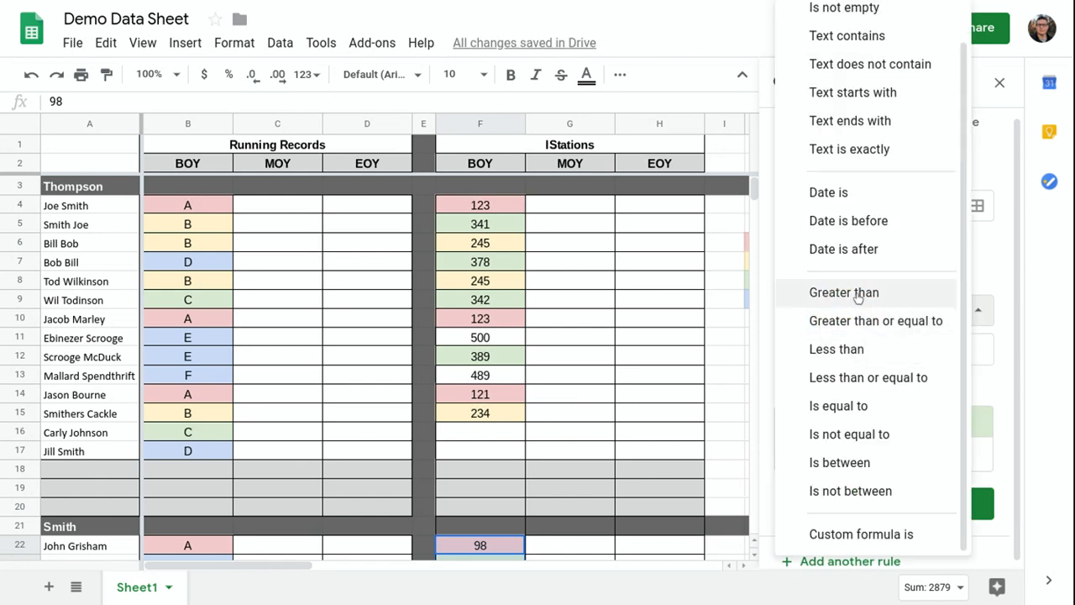
pyautogui.click(857, 296)
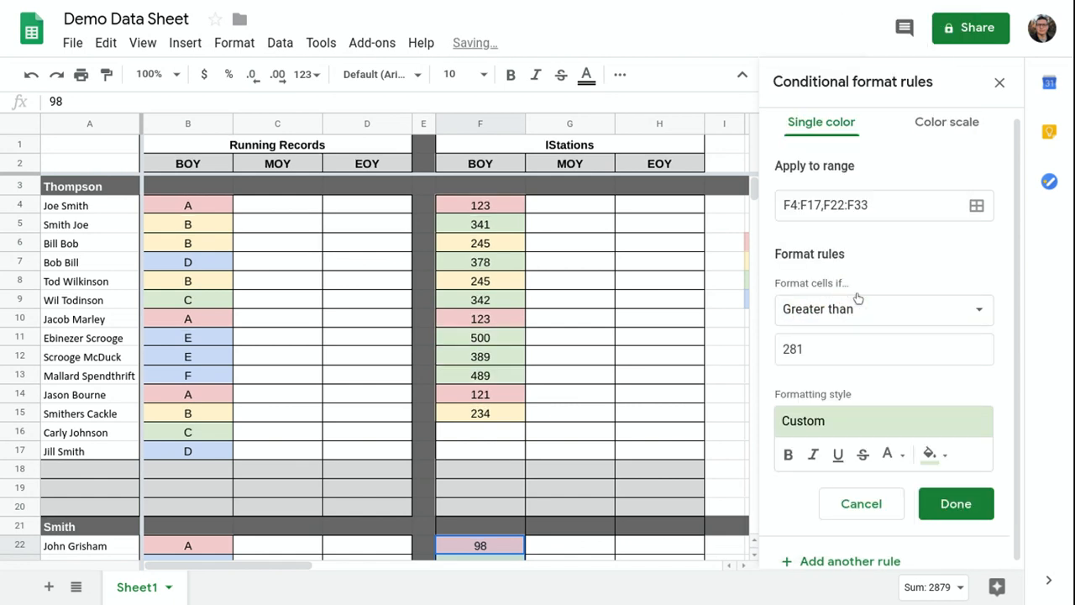
pyautogui.click(818, 353)
pyautogui.press('BackSpace')
pyautogui.press('BackSpace')
pyautogui.press('BackSpace')
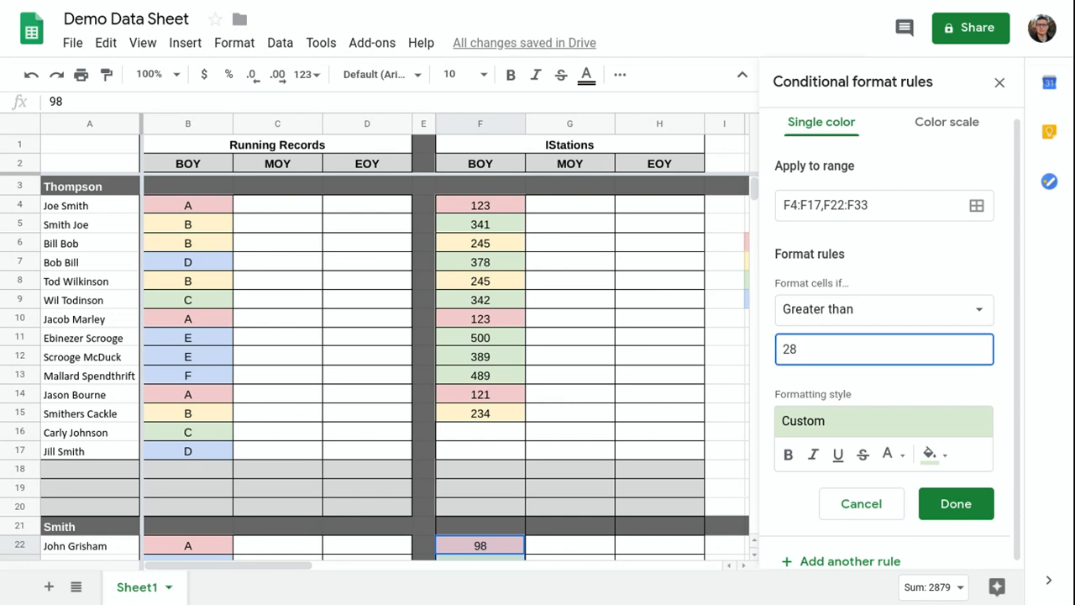
pyautogui.write('400')
pyautogui.click(929, 455)
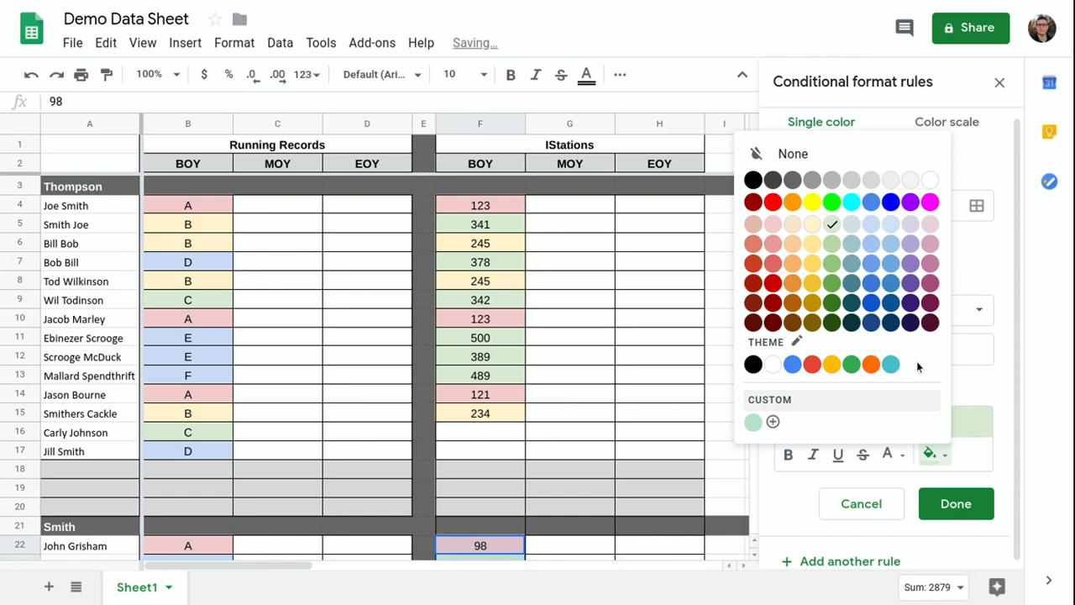
pyautogui.click(878, 222)
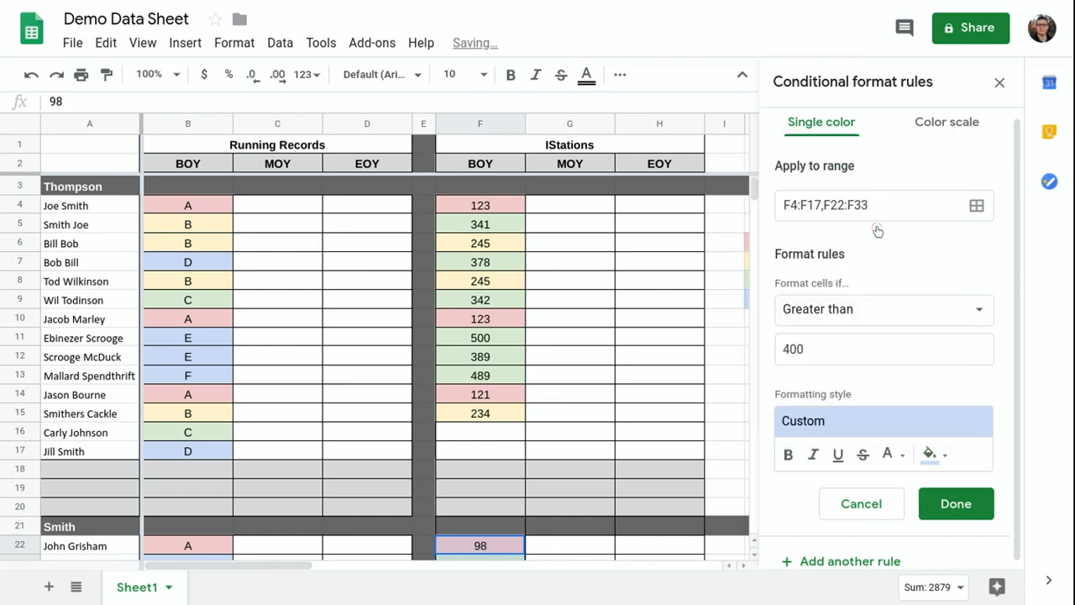
pyautogui.click(942, 505)
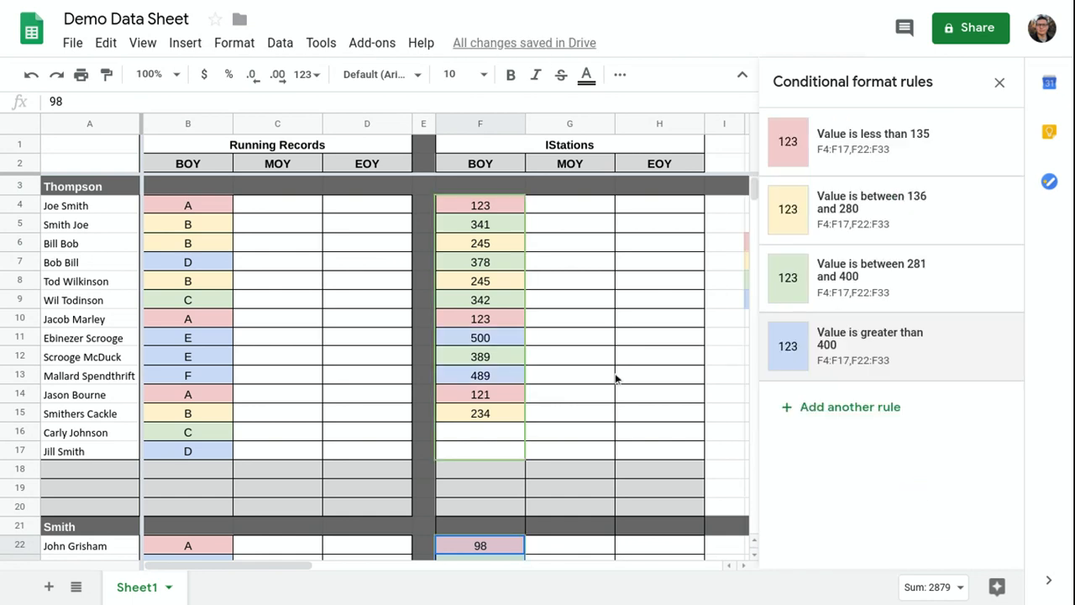
# Fill in the first class's two missing BOY IStations scores with 245 in F16 and 489 in F17.
pyautogui.scroll(-5, 615, 373)
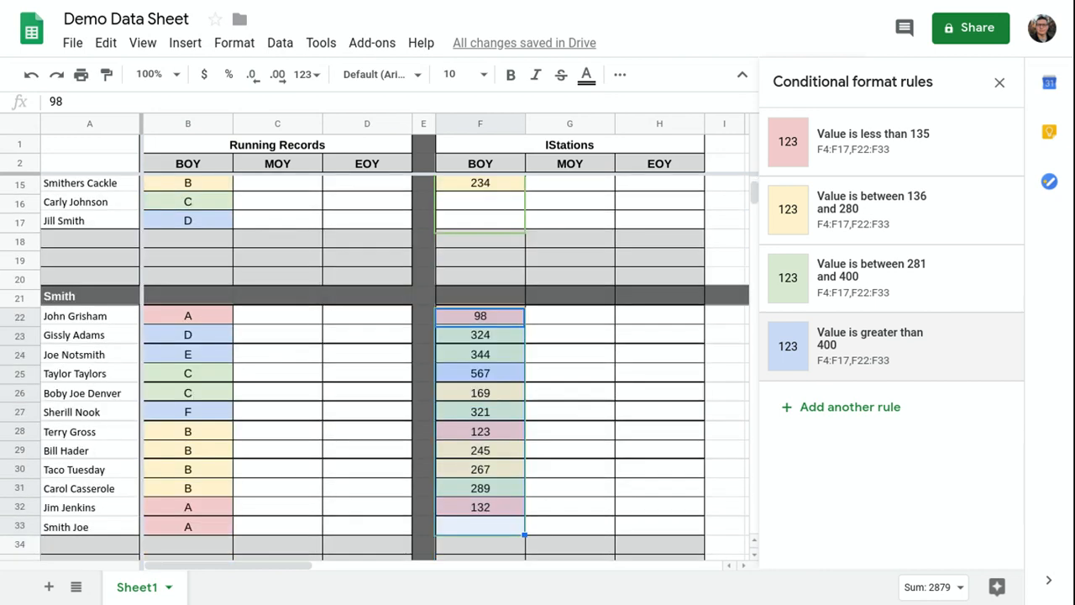
pyautogui.scroll(2, 614, 373)
pyautogui.scroll(1, 595, 374)
pyautogui.click(498, 361)
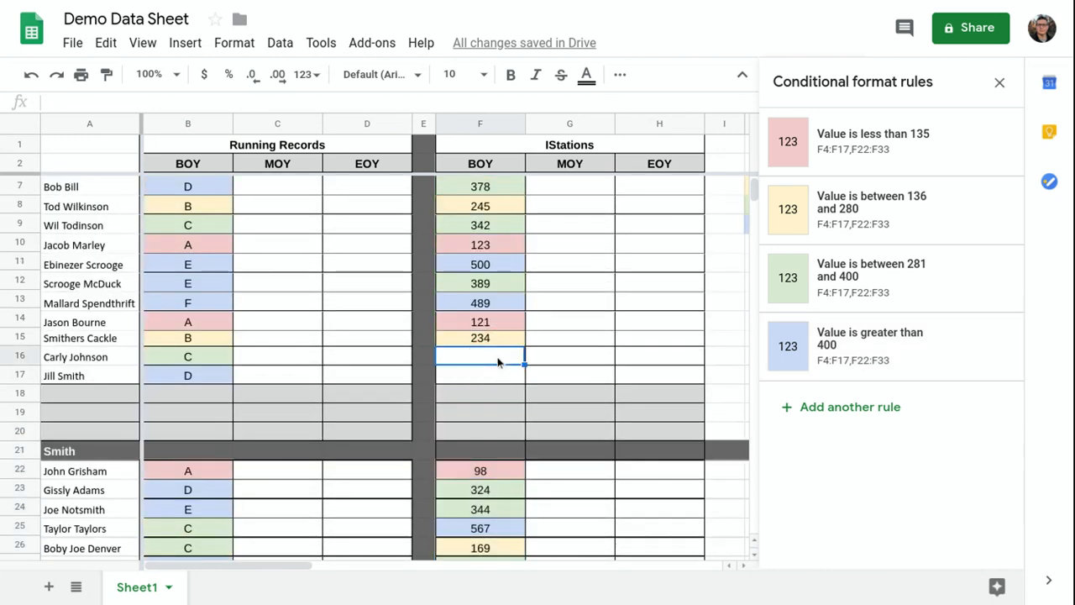
pyautogui.write('1')
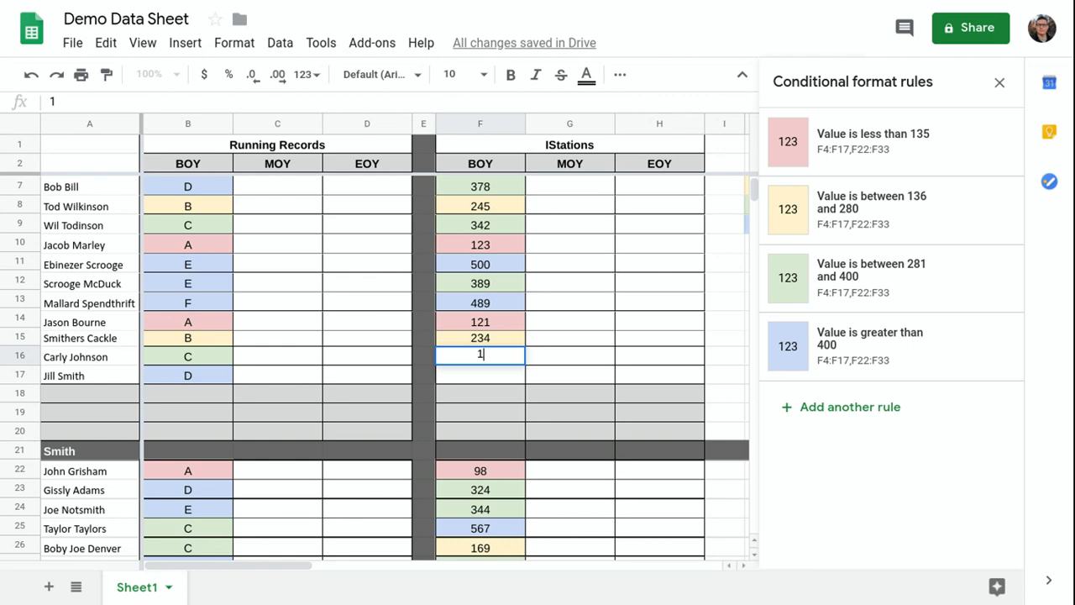
pyautogui.press('BackSpace')
pyautogui.write('245')
pyautogui.press('Return')
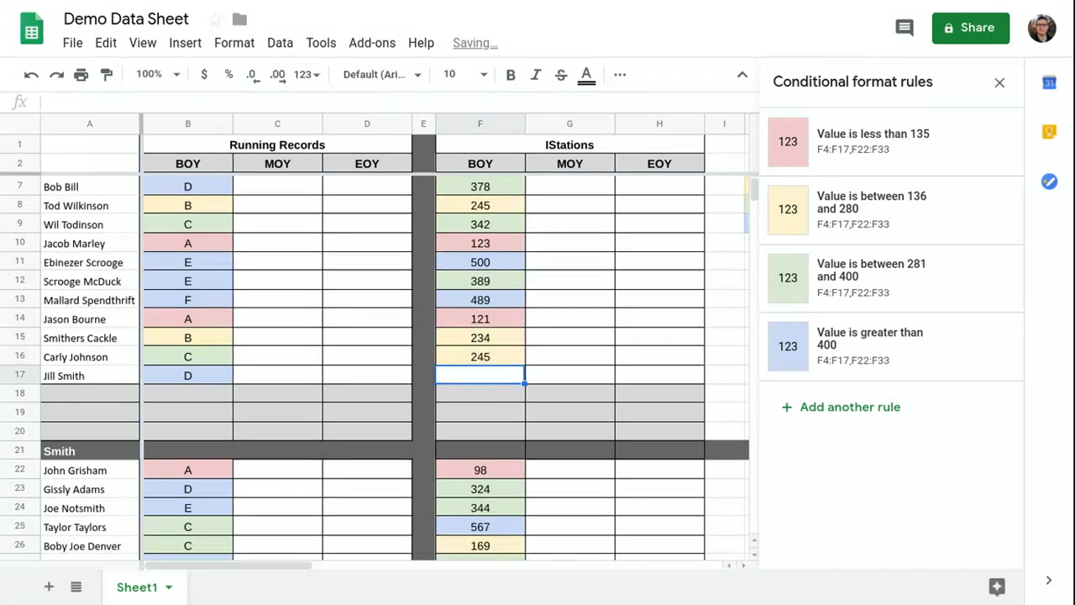
pyautogui.write('489')
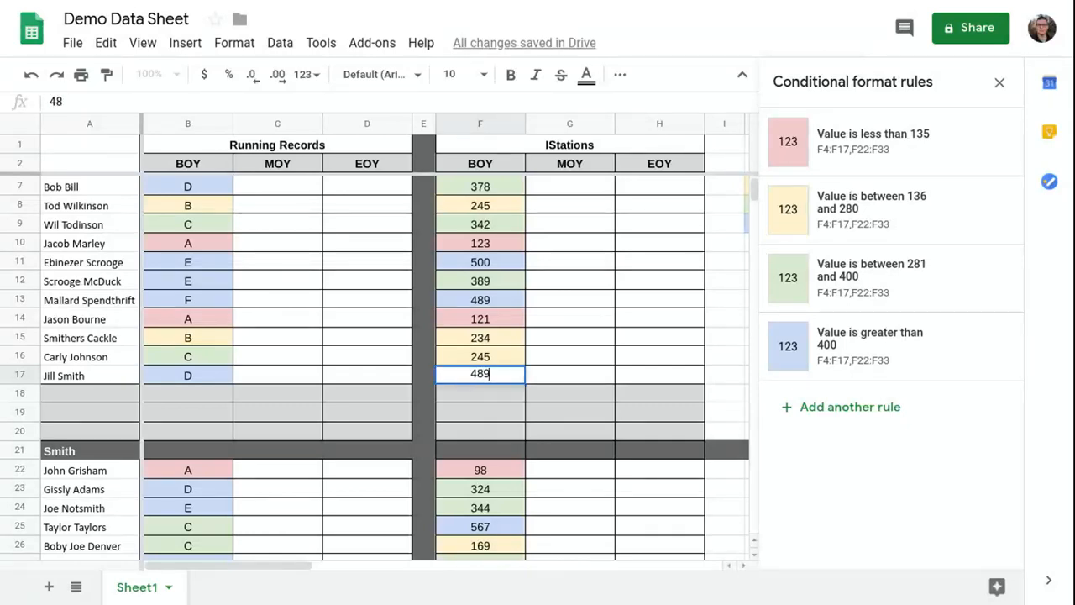
pyautogui.press('Return')
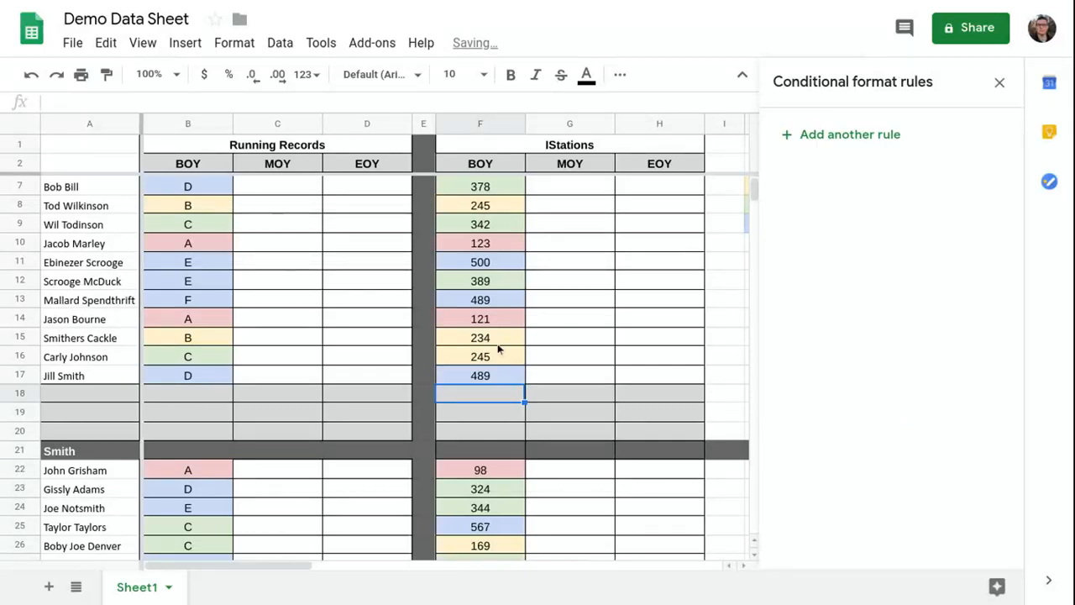
# Select the first class's MOY Running Records cells C4:C17 and close the conditional format rules.
pyautogui.scroll(2, 480, 402)
pyautogui.scroll(-7, 479, 403)
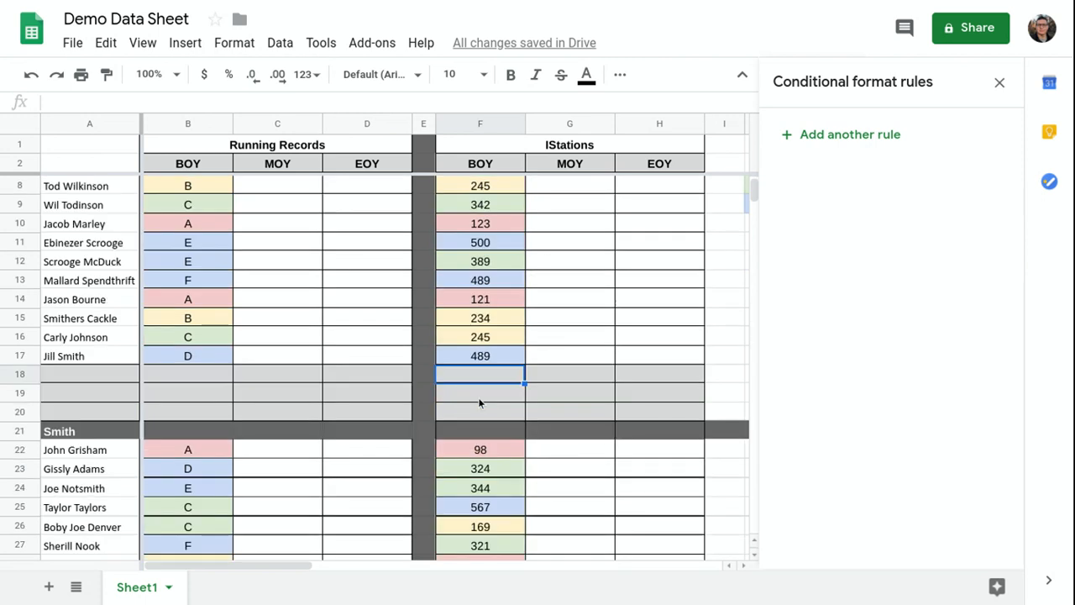
pyautogui.scroll(7, 375, 368)
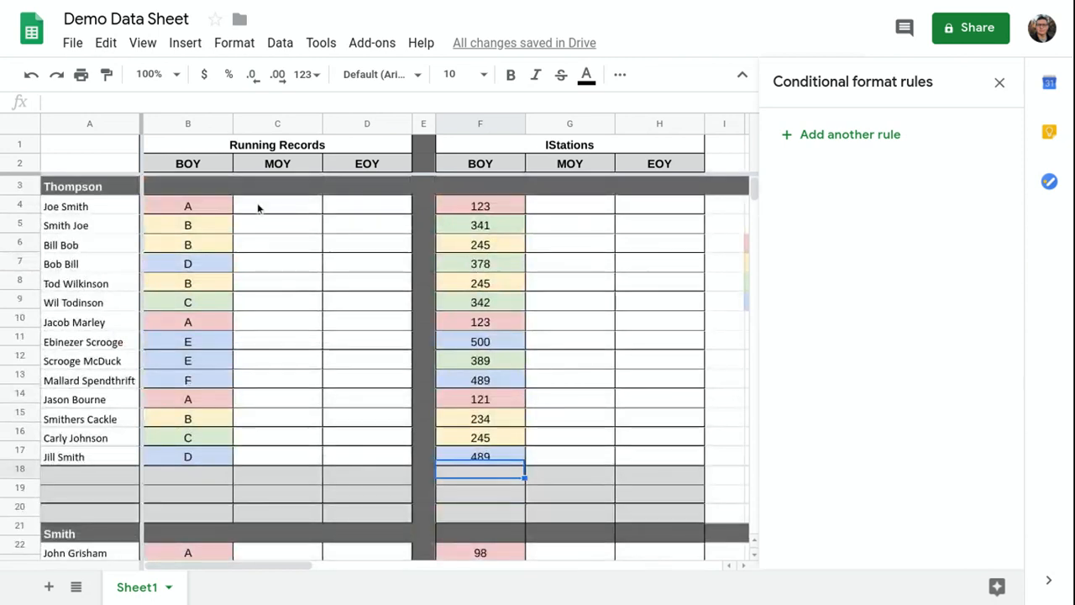
pyautogui.moveTo(257, 206); pyautogui.dragTo(284, 458)
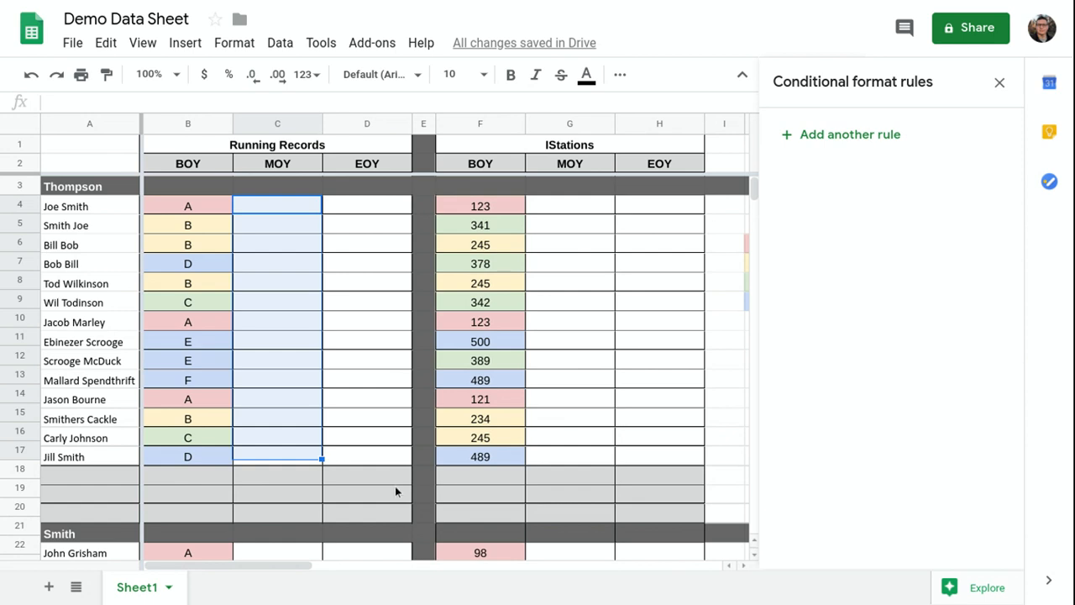
pyautogui.click(1000, 84)
pyautogui.moveTo(1046, 7)
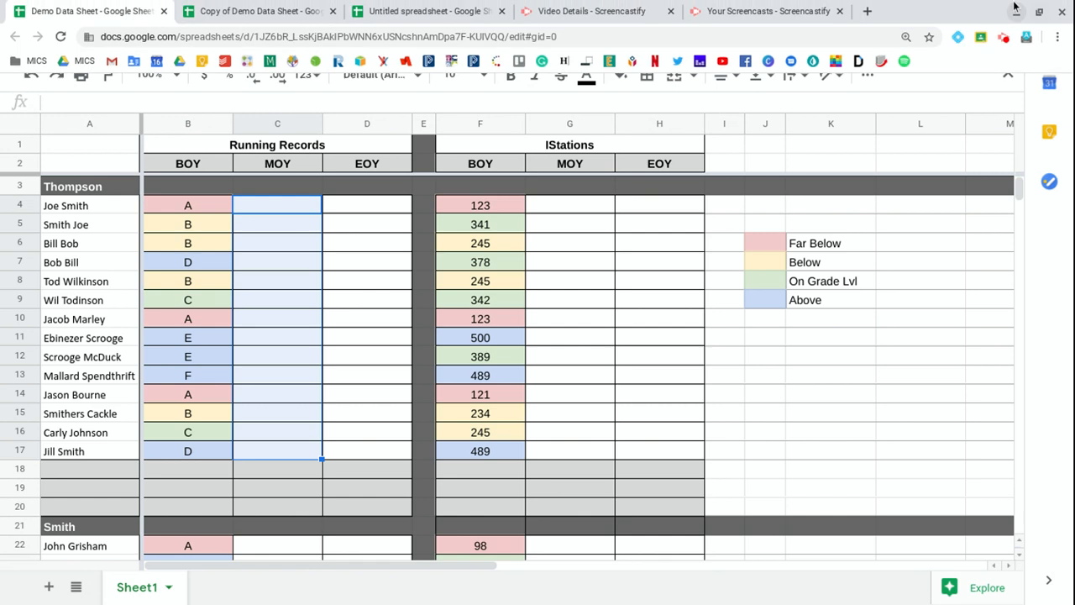